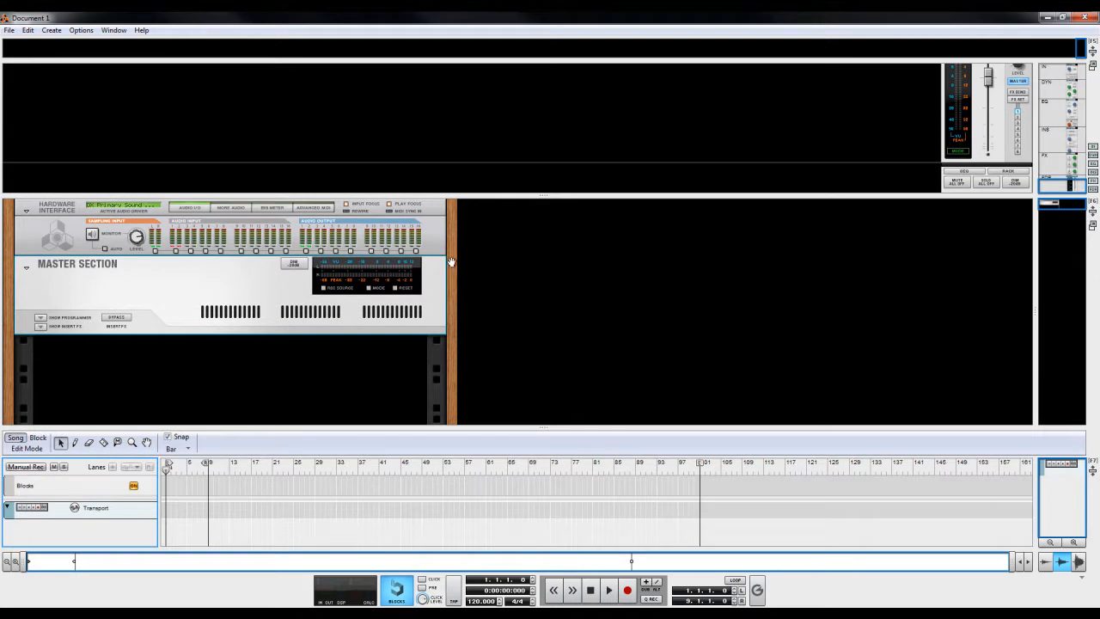
- Create a Combinator in the empty rack space and enlarge the rack area by shrinking the mixer area
{"action": "right_click", "coordinate": [556, 257]}
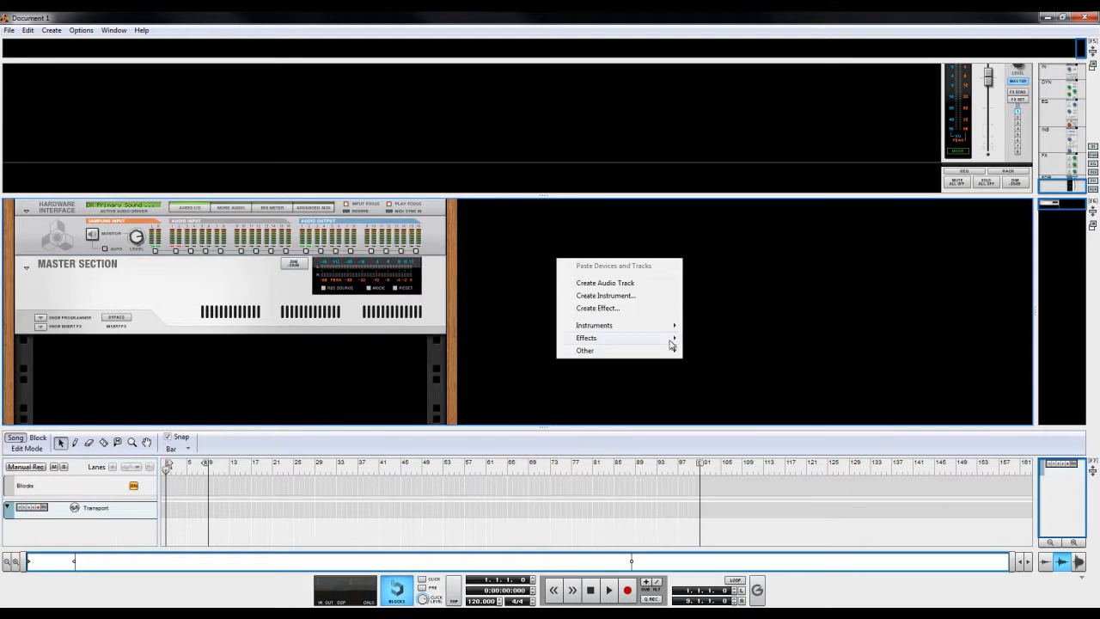
{"action": "mouse_move", "coordinate": [617, 351]}
{"action": "left_click", "coordinate": [725, 349]}
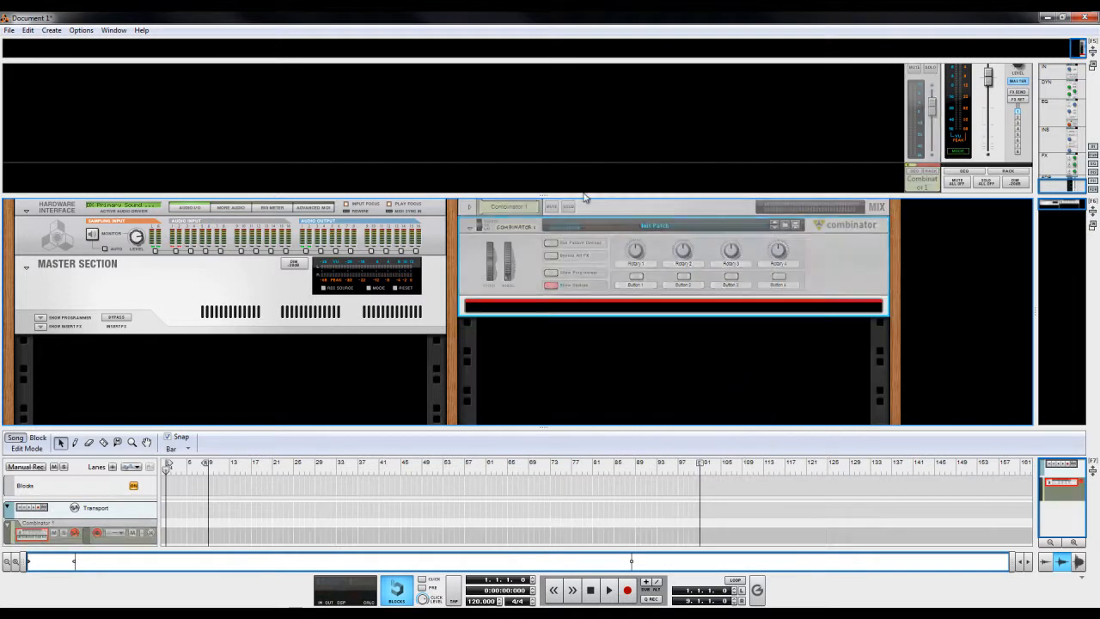
{"action": "left_click_drag", "start_coordinate": [571, 196], "coordinate": [574, 126]}
{"action": "right_click", "coordinate": [559, 241]}
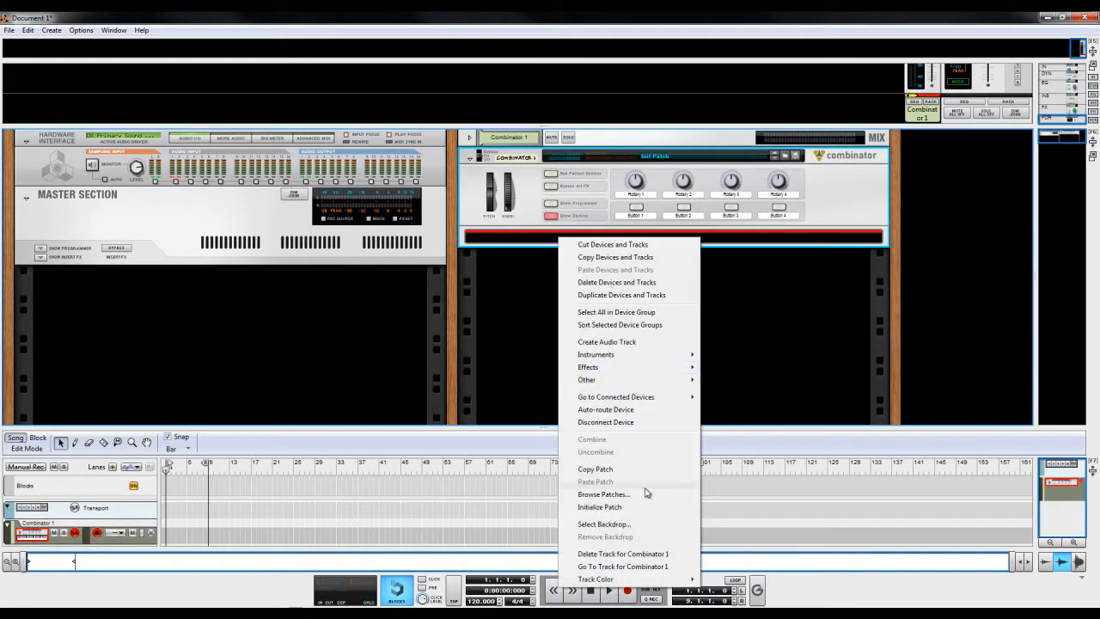
{"action": "mouse_move", "coordinate": [615, 368]}
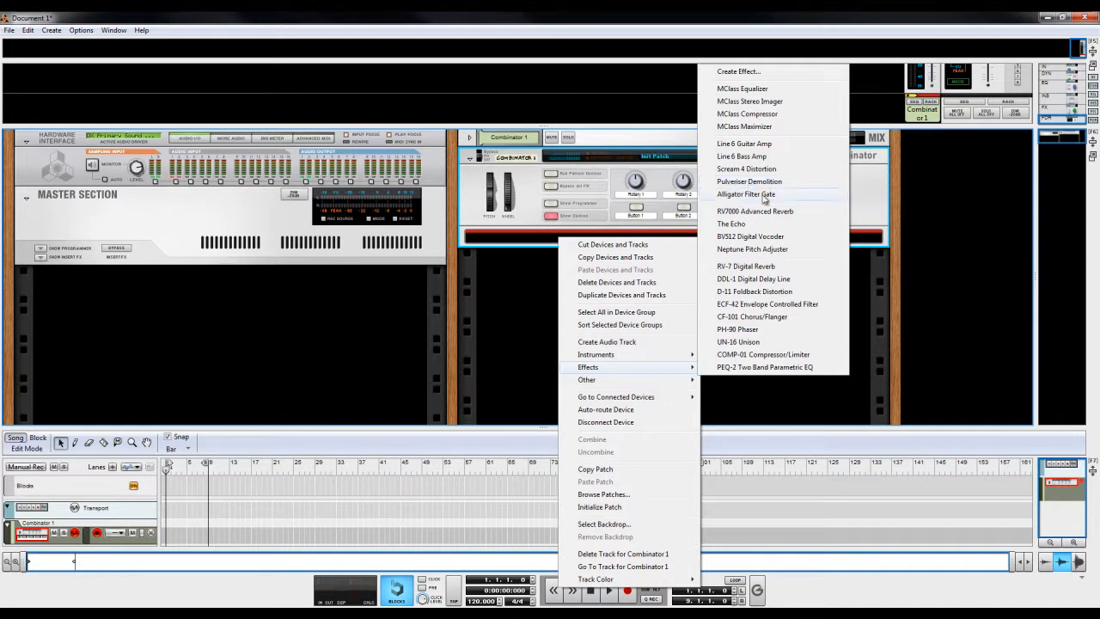
{"action": "left_click", "coordinate": [859, 189]}
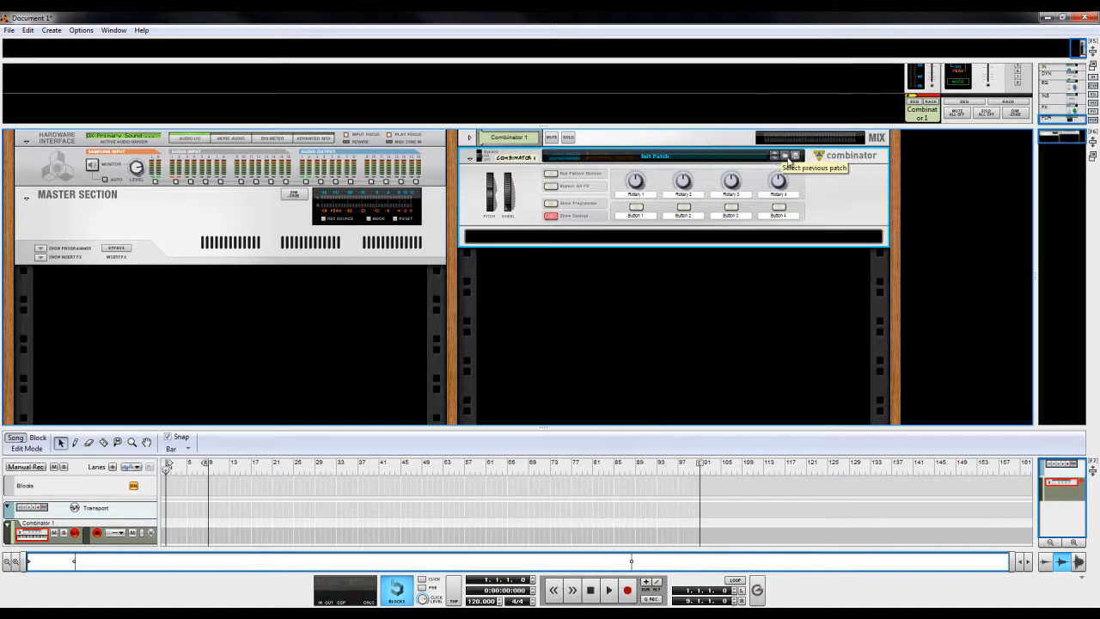
- Load the Pad8 patch into the Combinator from the Reason folder
{"action": "left_click", "coordinate": [794, 155]}
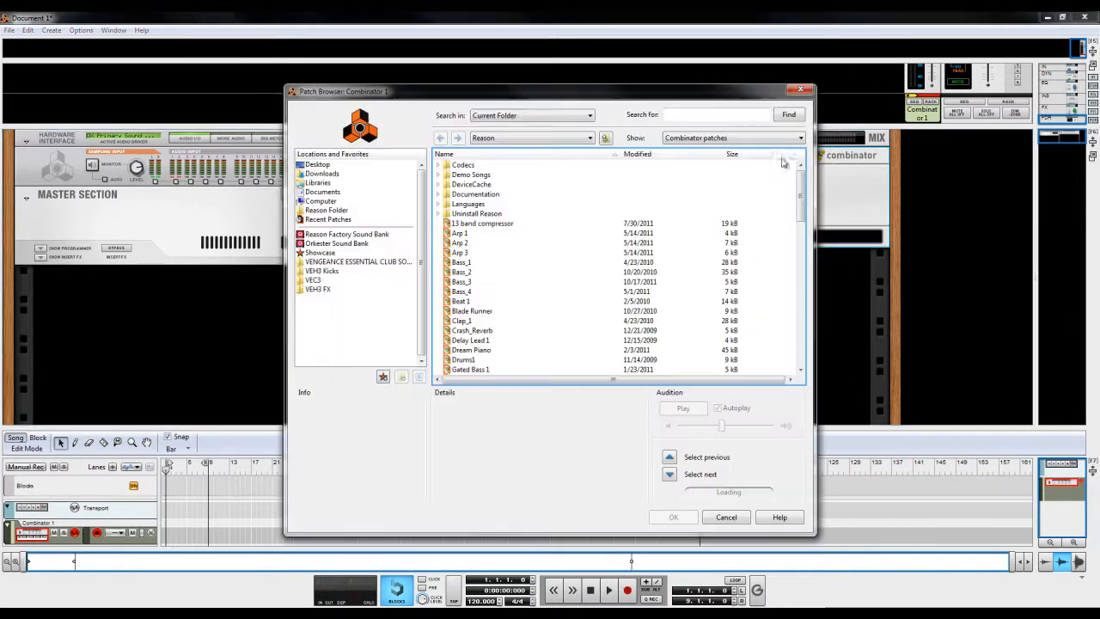
{"action": "scroll", "coordinate": [481, 283], "scroll_direction": "down", "scroll_amount": 12}
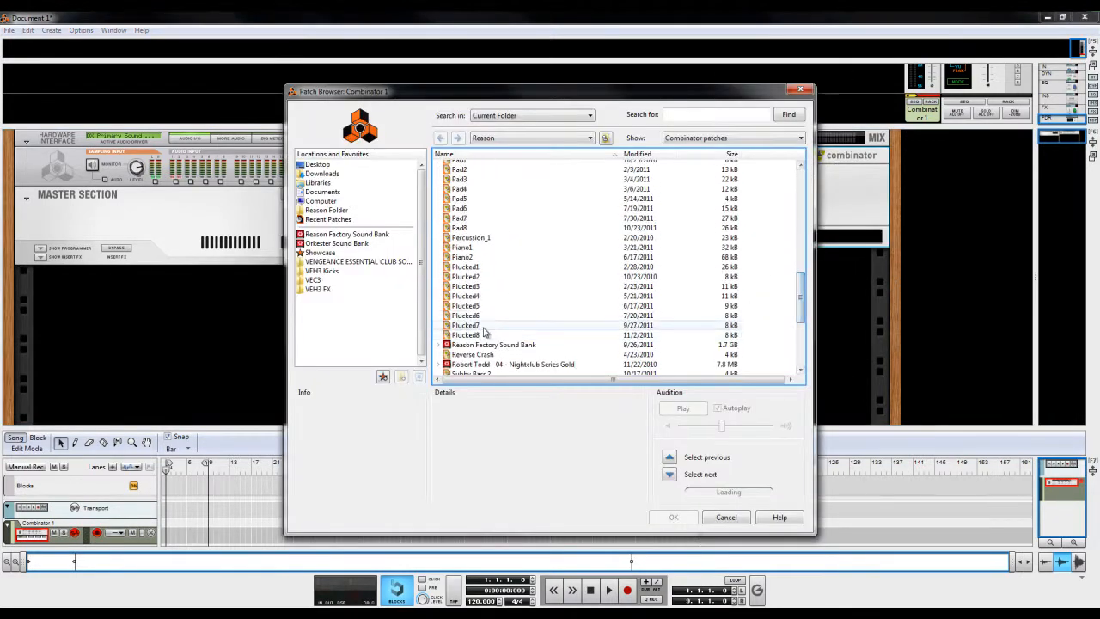
{"action": "left_click", "coordinate": [473, 228]}
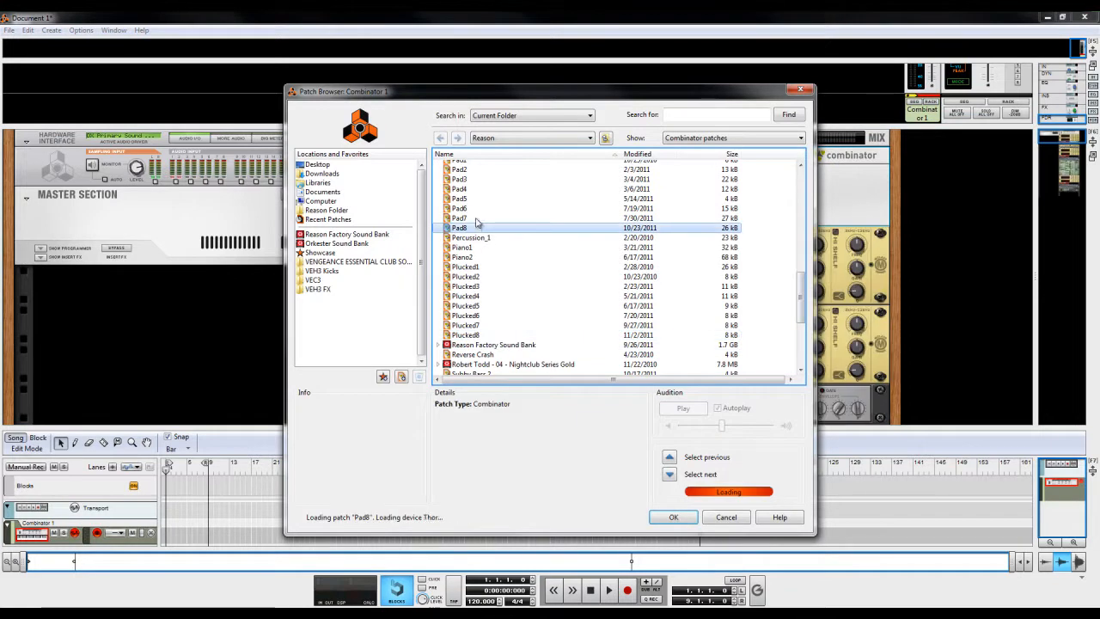
{"action": "left_click", "coordinate": [686, 517]}
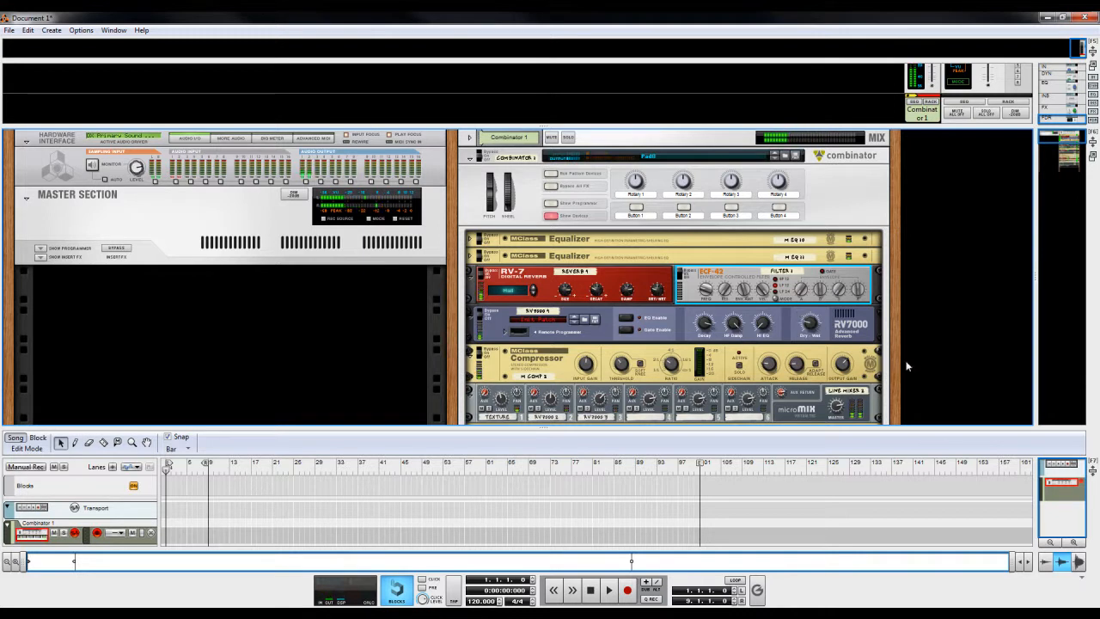
- Add an Alligator Filter Gate directly after the ECF-42 filter inside the Combinator
{"action": "scroll", "coordinate": [1002, 281], "scroll_direction": "down", "scroll_amount": 2}
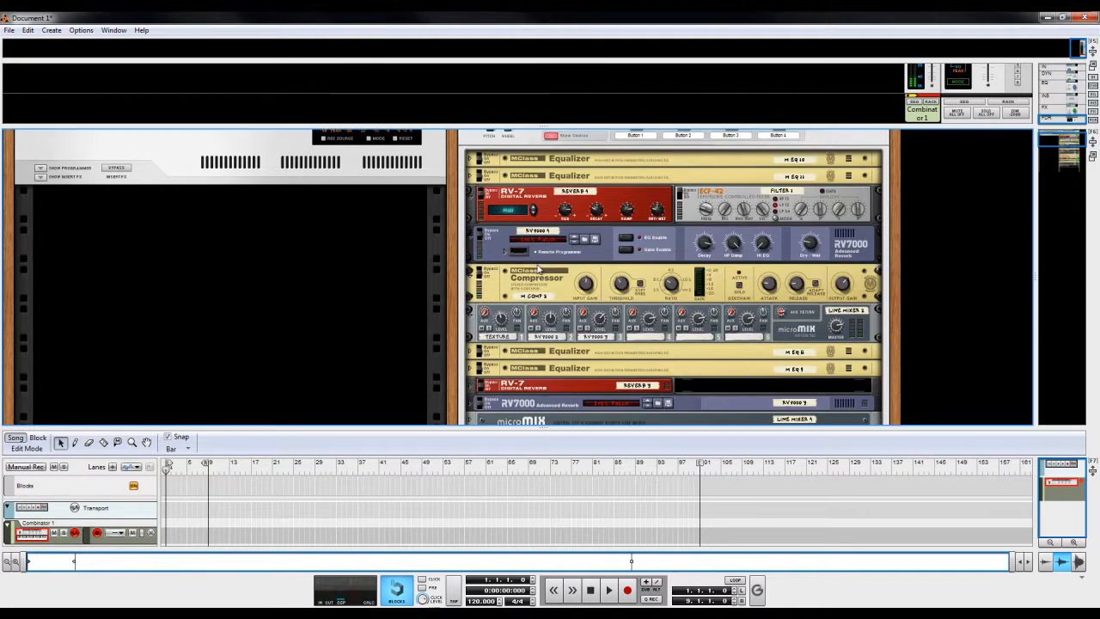
{"action": "right_click", "coordinate": [484, 281]}
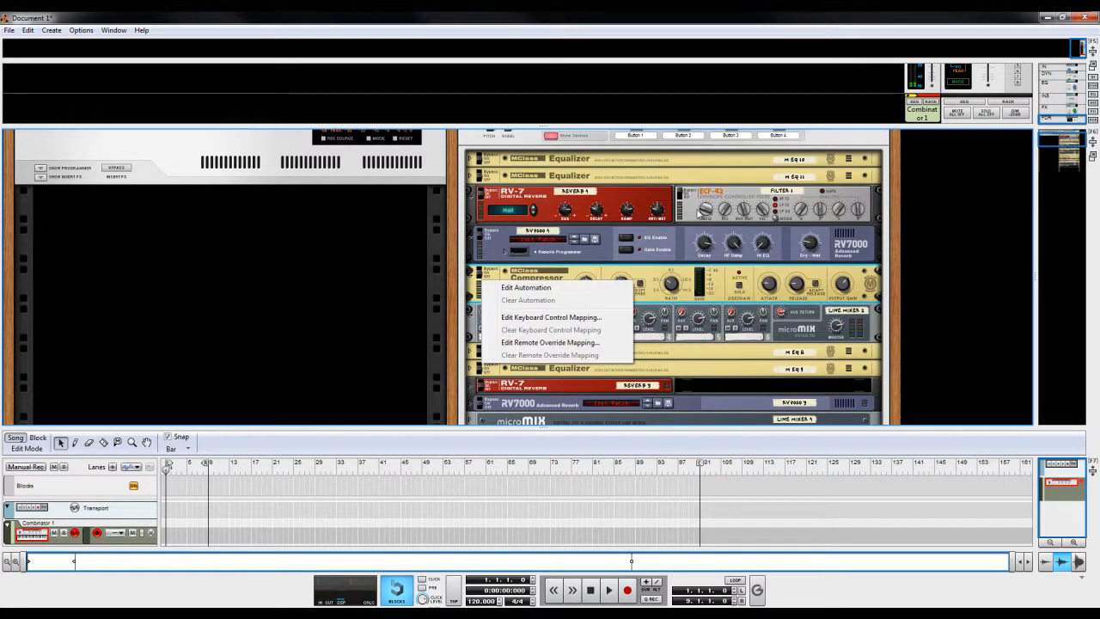
{"action": "right_click", "coordinate": [705, 194]}
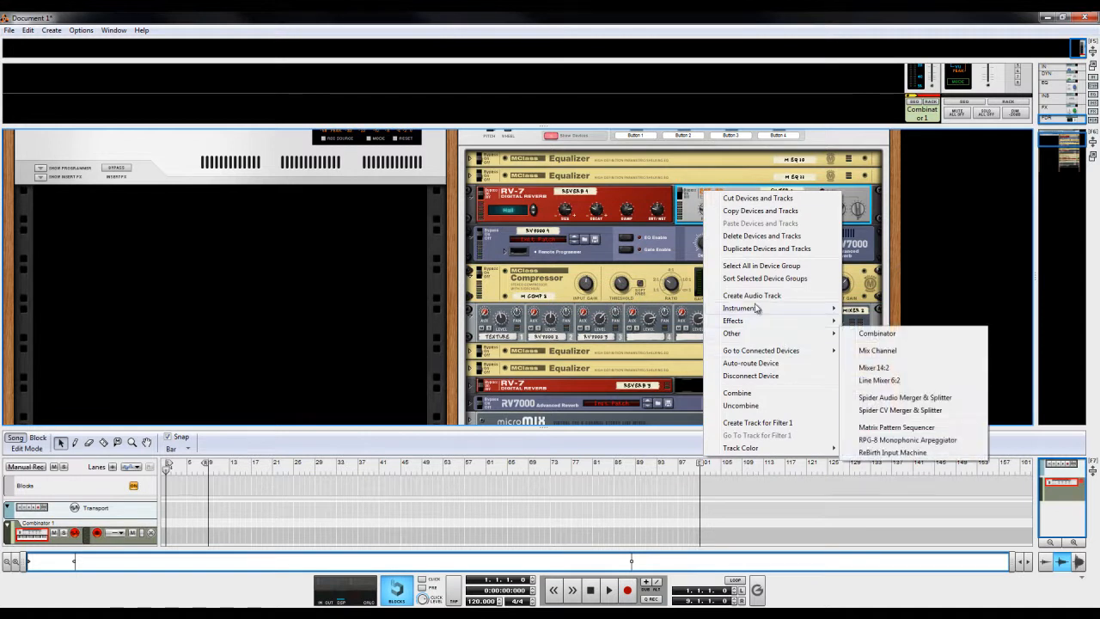
{"action": "mouse_move", "coordinate": [766, 320]}
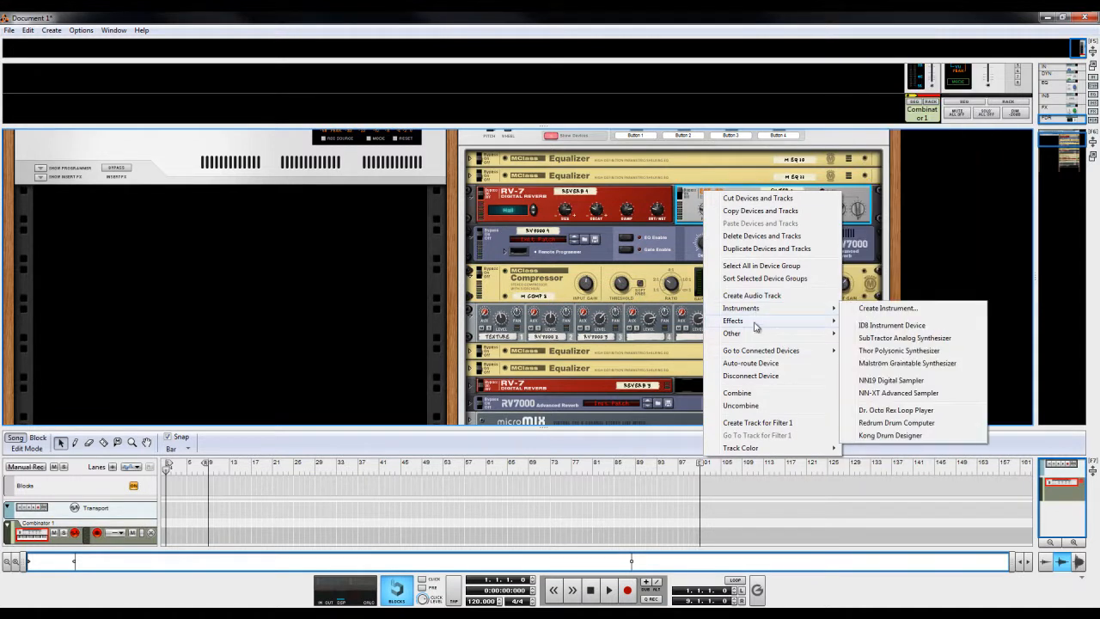
{"action": "mouse_move", "coordinate": [824, 321]}
{"action": "left_click", "coordinate": [926, 144]}
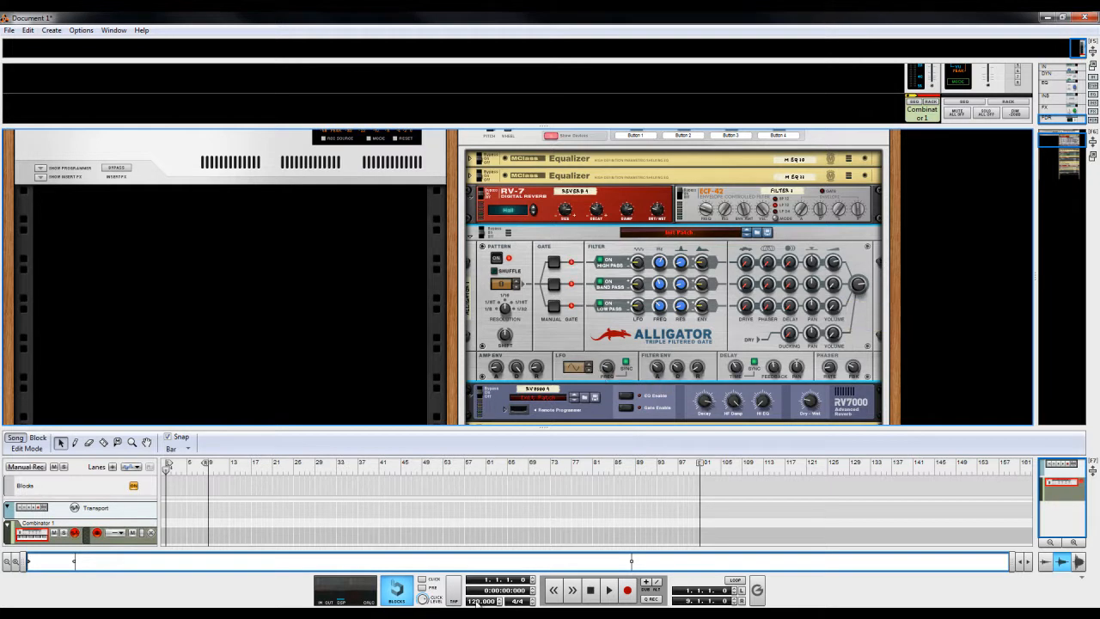
- Set the song tempo to 133 BPM and adjust the Alligator's LFO frequency
{"action": "left_click_drag", "start_coordinate": [481, 571], "coordinate": [478, 565]}
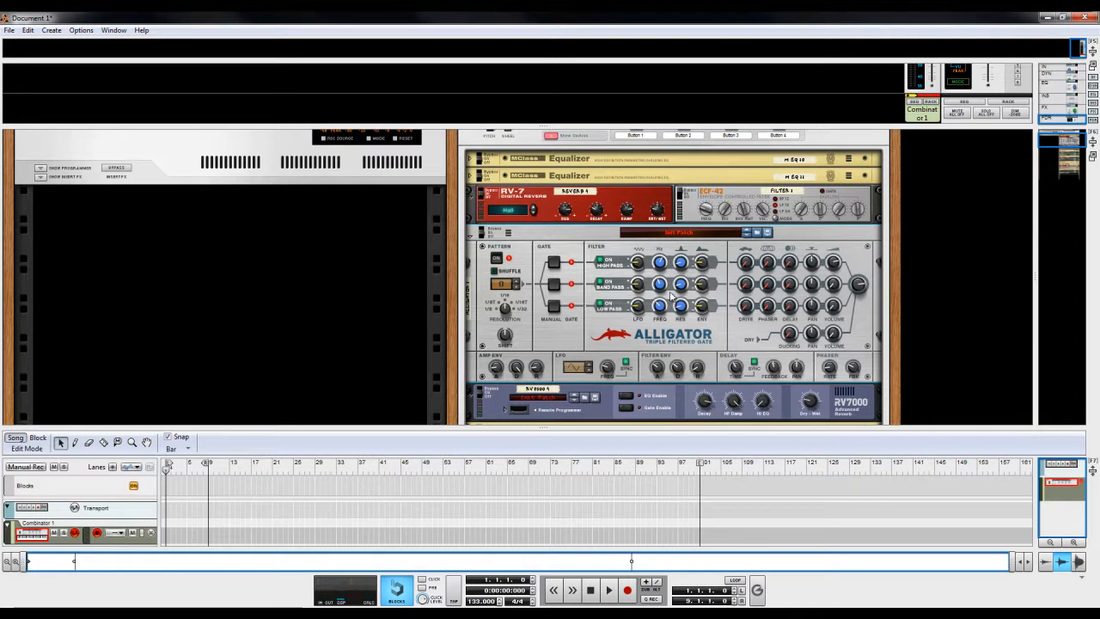
{"action": "left_click_drag", "start_coordinate": [607, 370], "coordinate": [614, 348]}
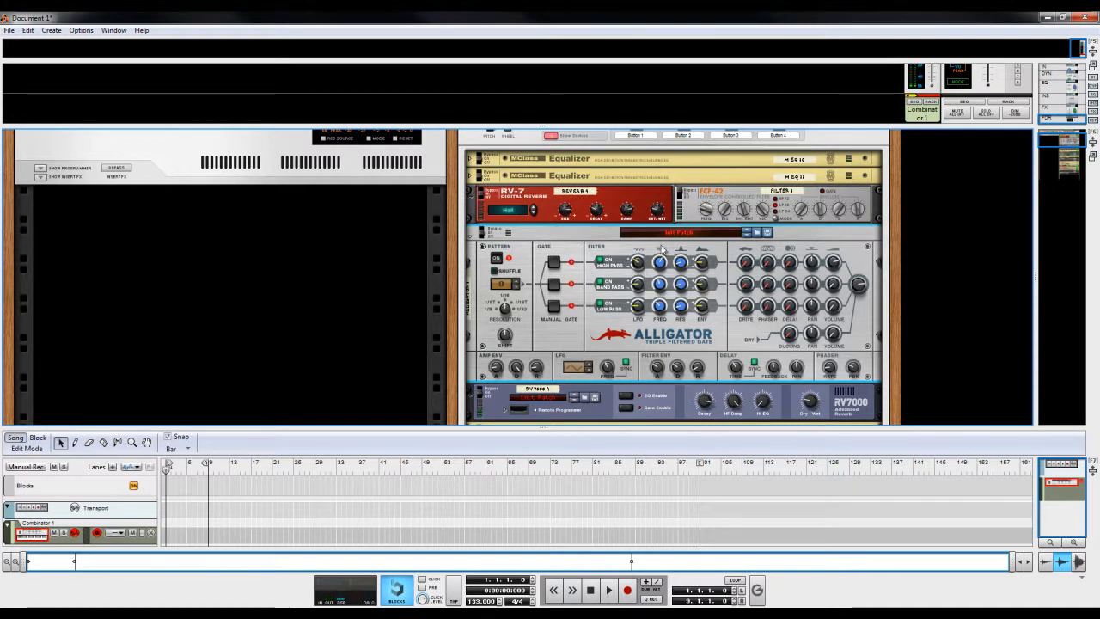
- Set the Alligator's high-pass frequency to 2.21 kHz and adjust that filter's resonance and envelope amount
{"action": "mouse_move", "coordinate": [661, 262]}
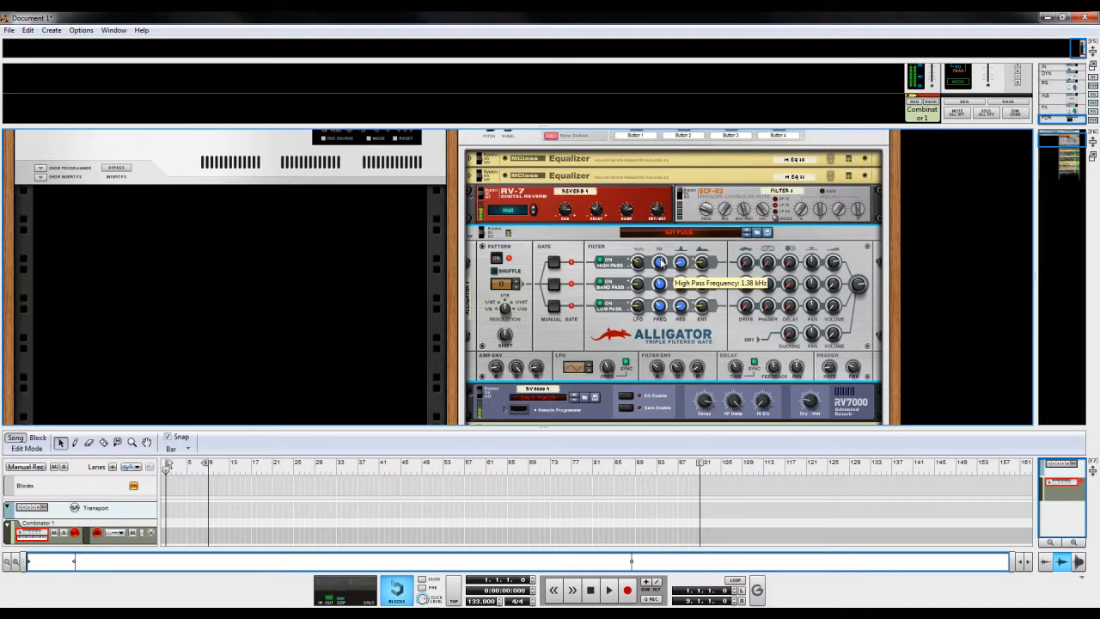
{"action": "mouse_move", "coordinate": [660, 262]}
{"action": "left_mouse_down"}
{"action": "mouse_move", "coordinate": [663, 280]}
{"action": "mouse_move", "coordinate": [646, 257]}
{"action": "left_mouse_up"}
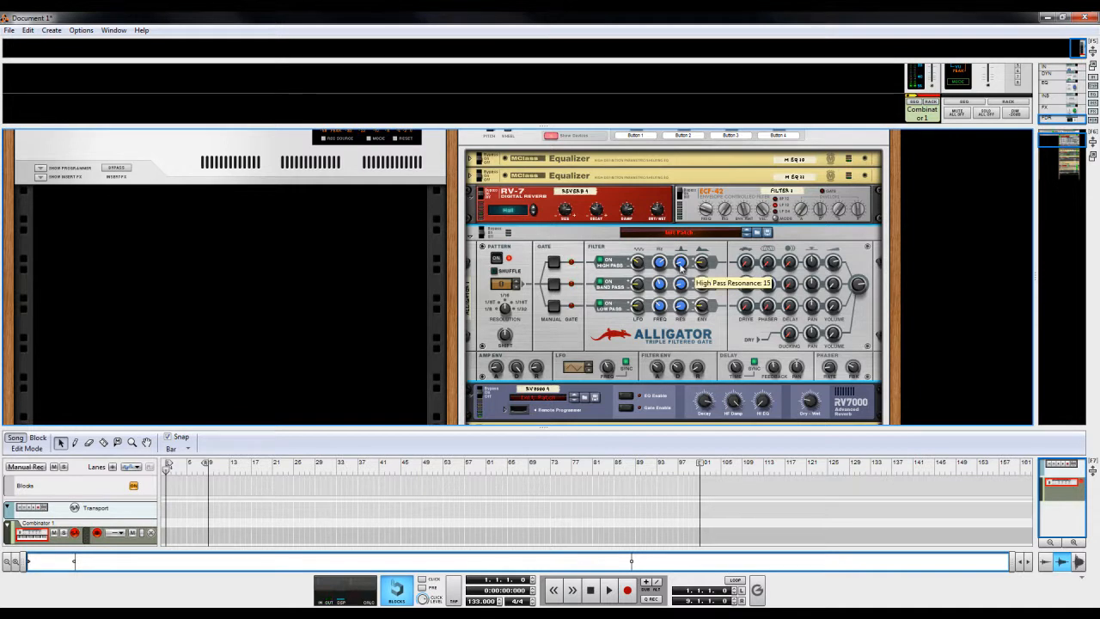
{"action": "mouse_move", "coordinate": [681, 268]}
{"action": "left_mouse_down"}
{"action": "mouse_move", "coordinate": [692, 241]}
{"action": "mouse_move", "coordinate": [689, 251]}
{"action": "left_mouse_up"}
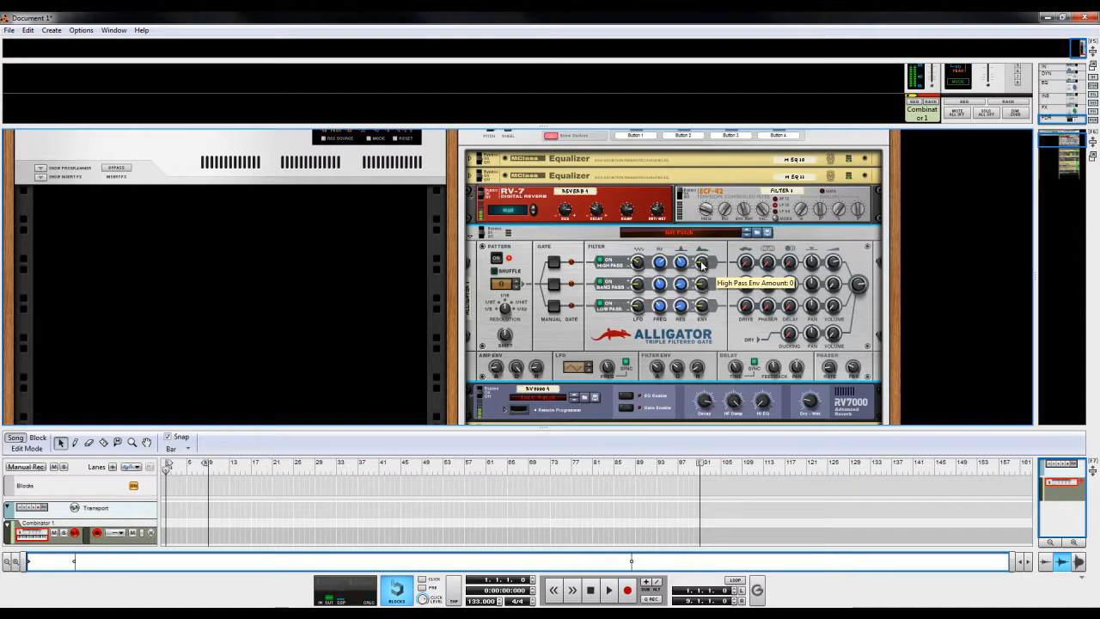
{"action": "left_click_drag", "start_coordinate": [703, 268], "coordinate": [704, 271]}
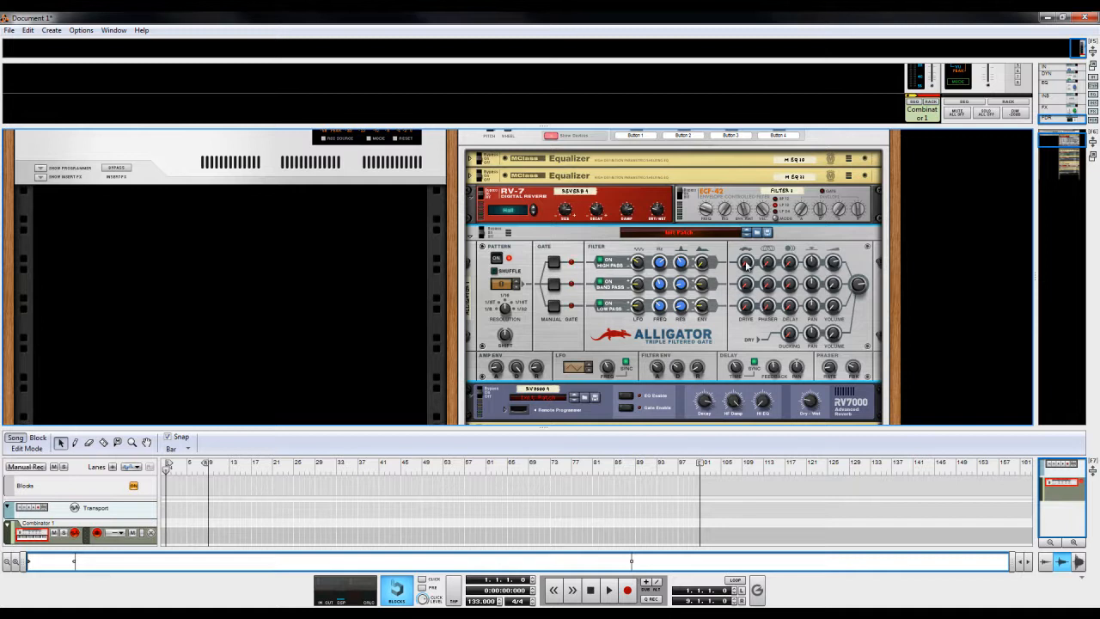
- Adjust the high-pass channel's drive and phaser amounts and balance the filter channel volumes
{"action": "left_click_drag", "start_coordinate": [751, 240], "coordinate": [763, 265]}
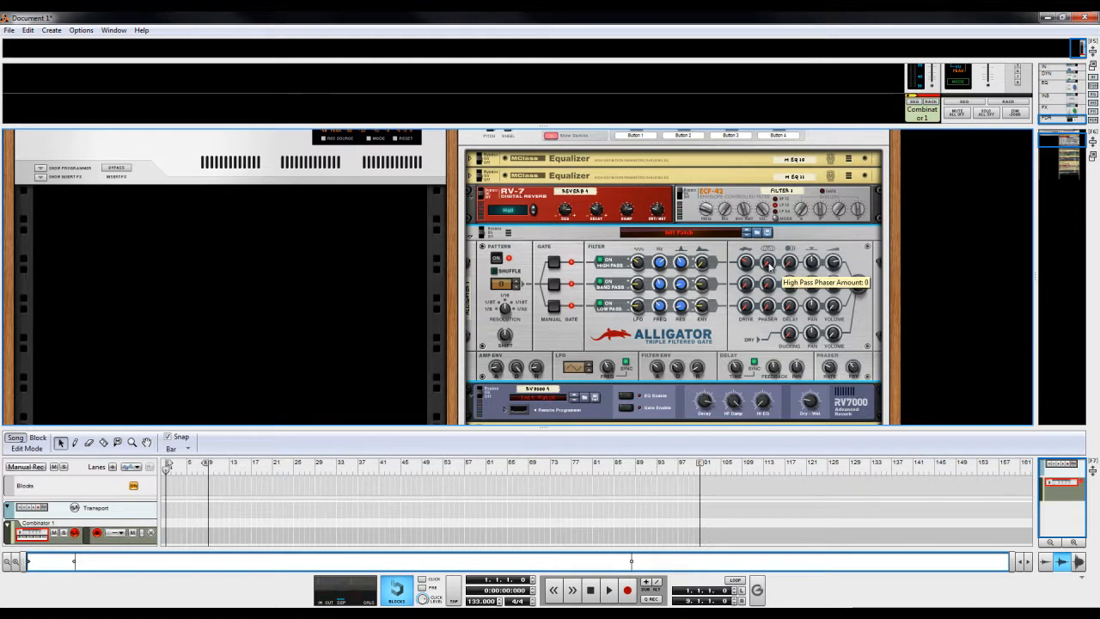
{"action": "left_click_drag", "start_coordinate": [769, 267], "coordinate": [772, 259]}
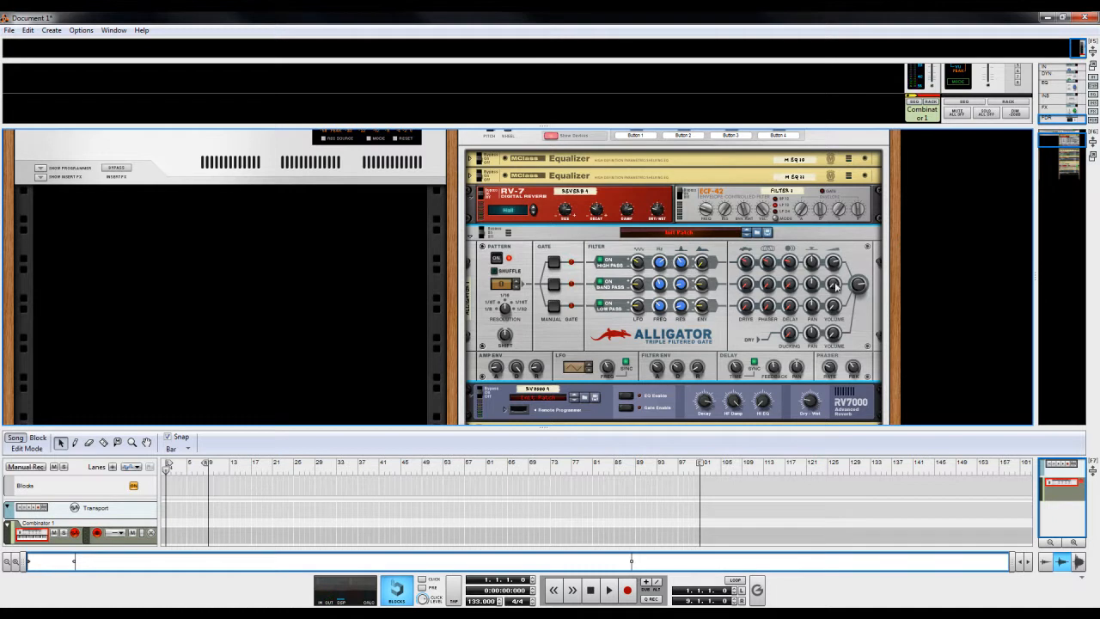
{"action": "left_click_drag", "start_coordinate": [834, 290], "coordinate": [834, 262]}
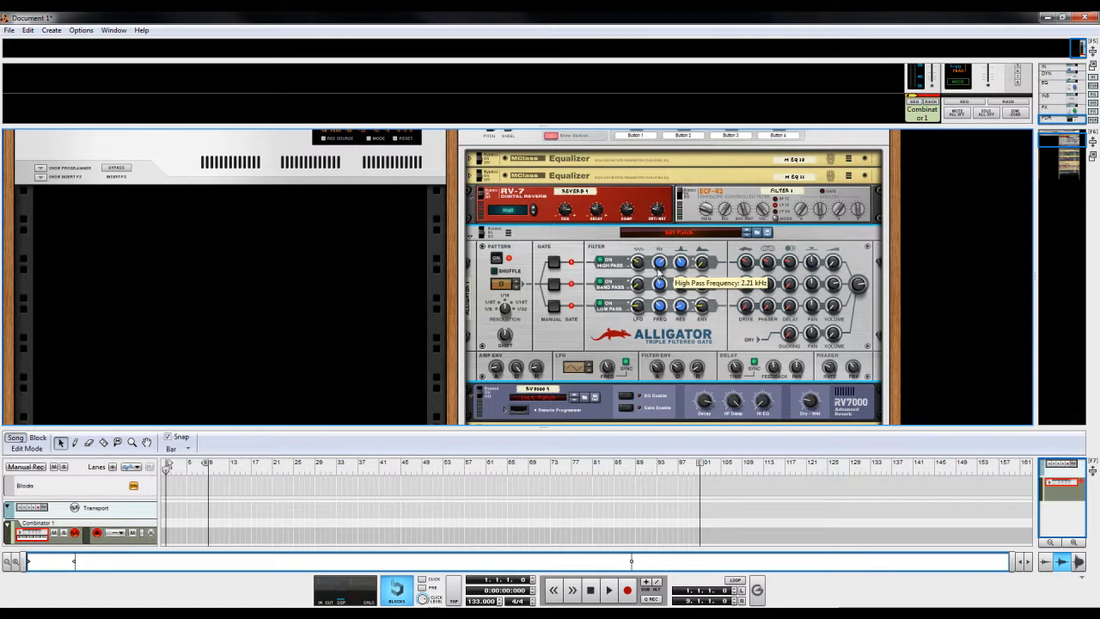
- Set the band-pass frequency to 495.5 Hz and its envelope amount to 23, and adjust its resonance
{"action": "scroll", "coordinate": [659, 286], "scroll_direction": "down", "scroll_amount": 5}
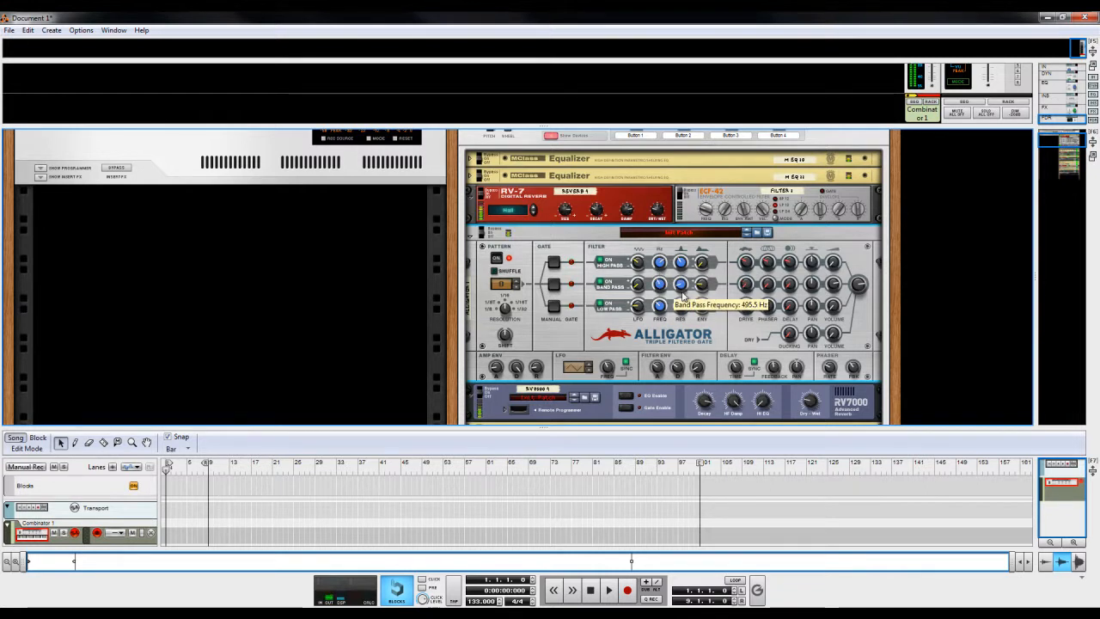
{"action": "mouse_move", "coordinate": [685, 289]}
{"action": "mouse_move", "coordinate": [685, 288]}
{"action": "left_mouse_down"}
{"action": "mouse_move", "coordinate": [684, 262]}
{"action": "mouse_move", "coordinate": [702, 275]}
{"action": "left_mouse_up"}
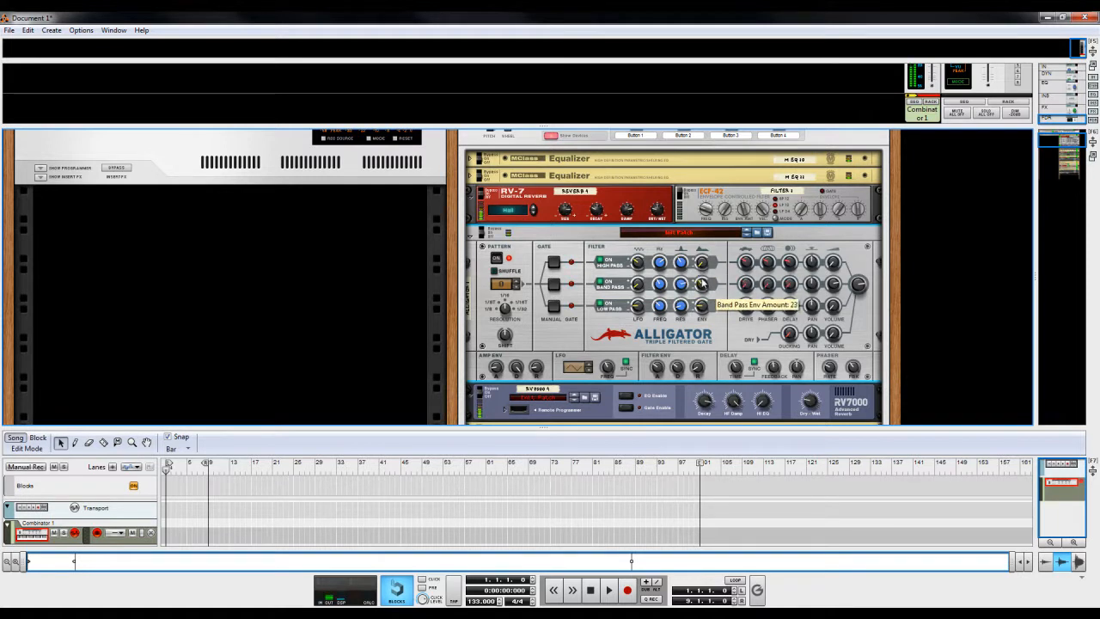
- Adjust the drive, delay and pan of the filter channels, with low-pass delay at 30 and high-pass pan at -12
{"action": "left_click_drag", "start_coordinate": [746, 282], "coordinate": [792, 258]}
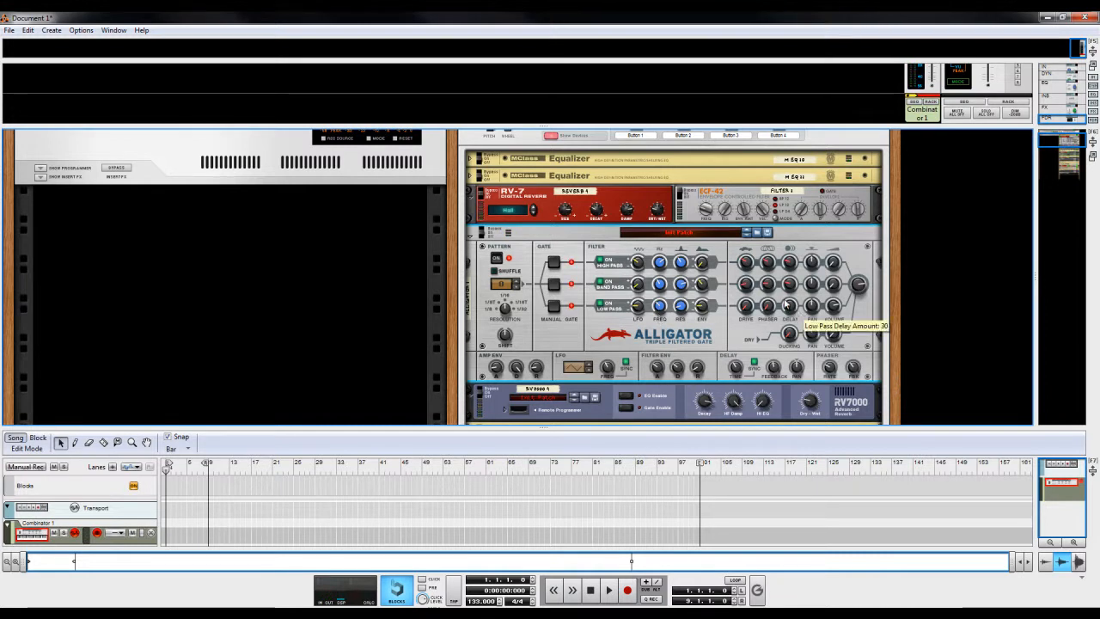
{"action": "left_click_drag", "start_coordinate": [792, 305], "coordinate": [792, 305]}
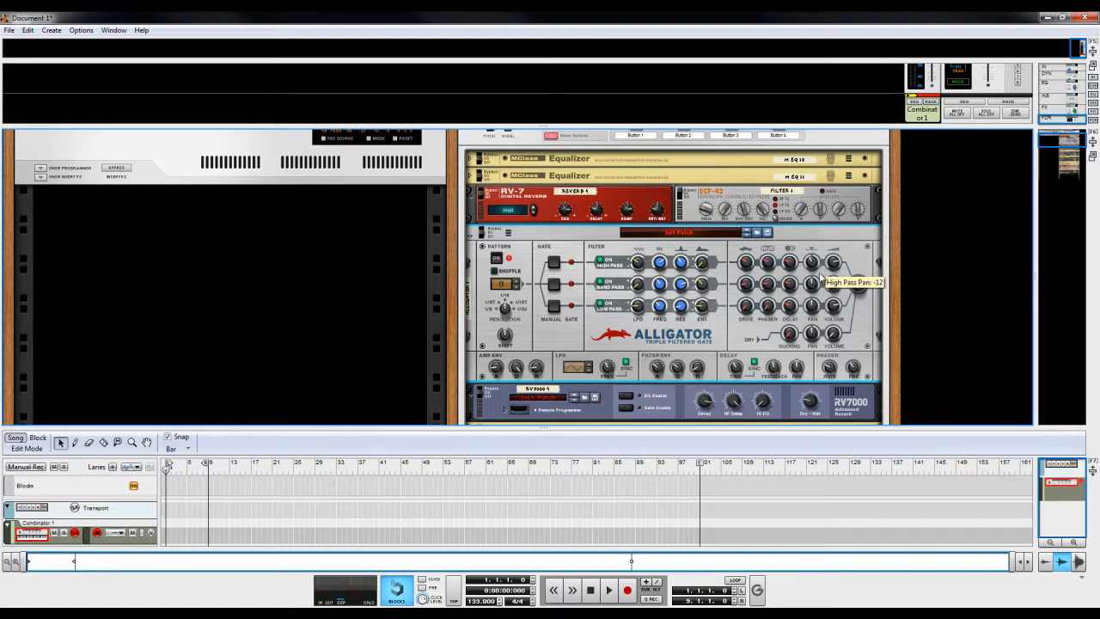
{"action": "left_click_drag", "start_coordinate": [806, 281], "coordinate": [802, 271]}
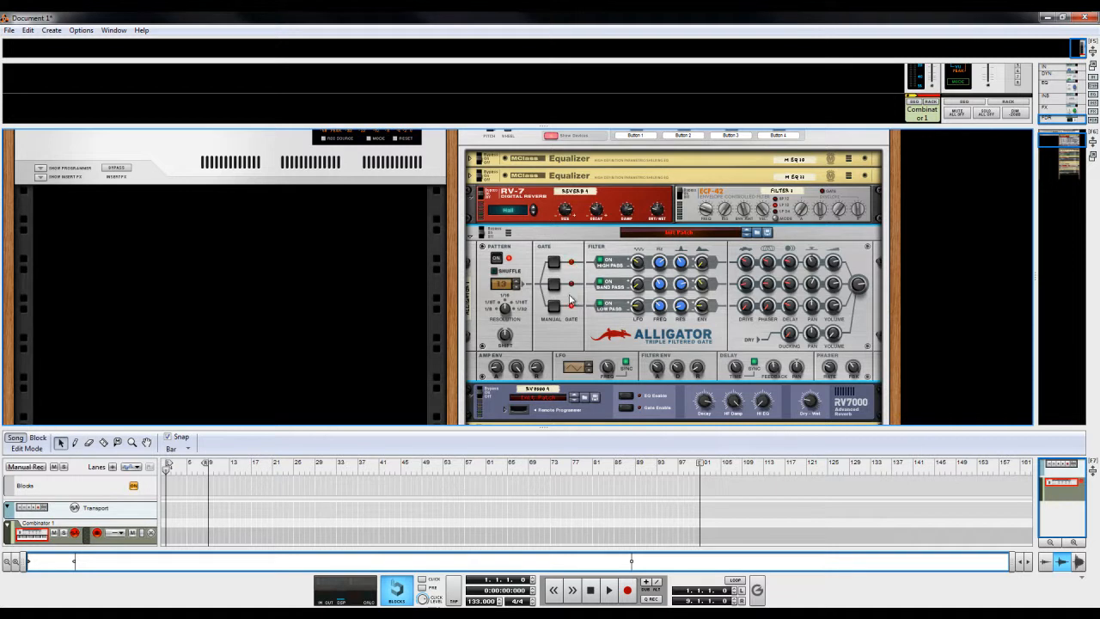
- Audition the Alligator's gate patterns and choose pattern 30
{"action": "left_click", "coordinate": [521, 283]}
{"action": "left_click", "coordinate": [521, 283]}
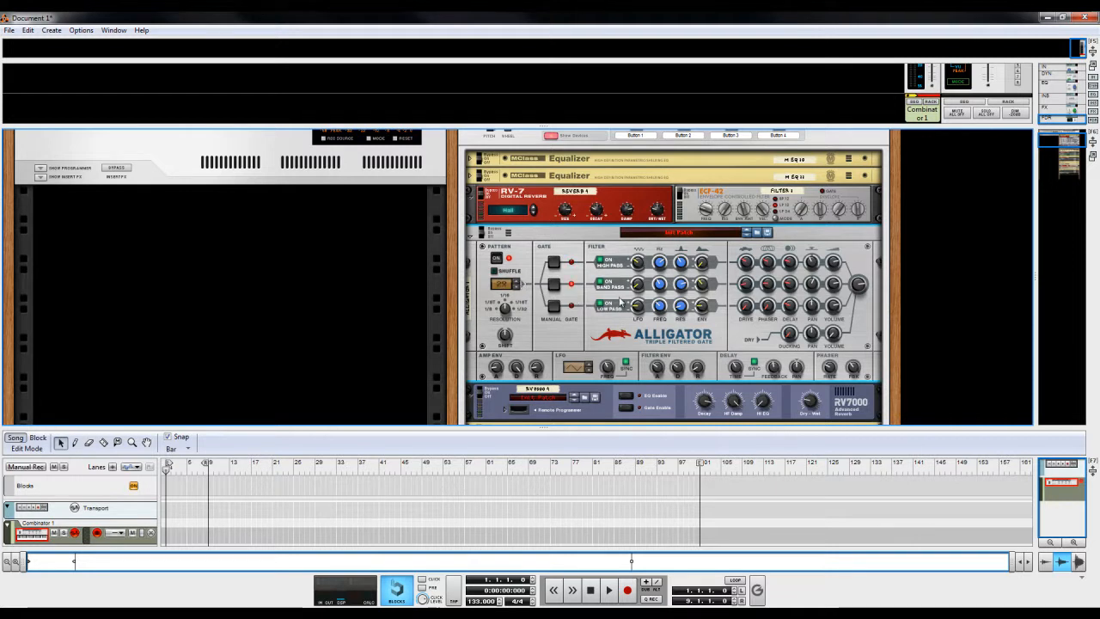
{"action": "left_click", "coordinate": [518, 281]}
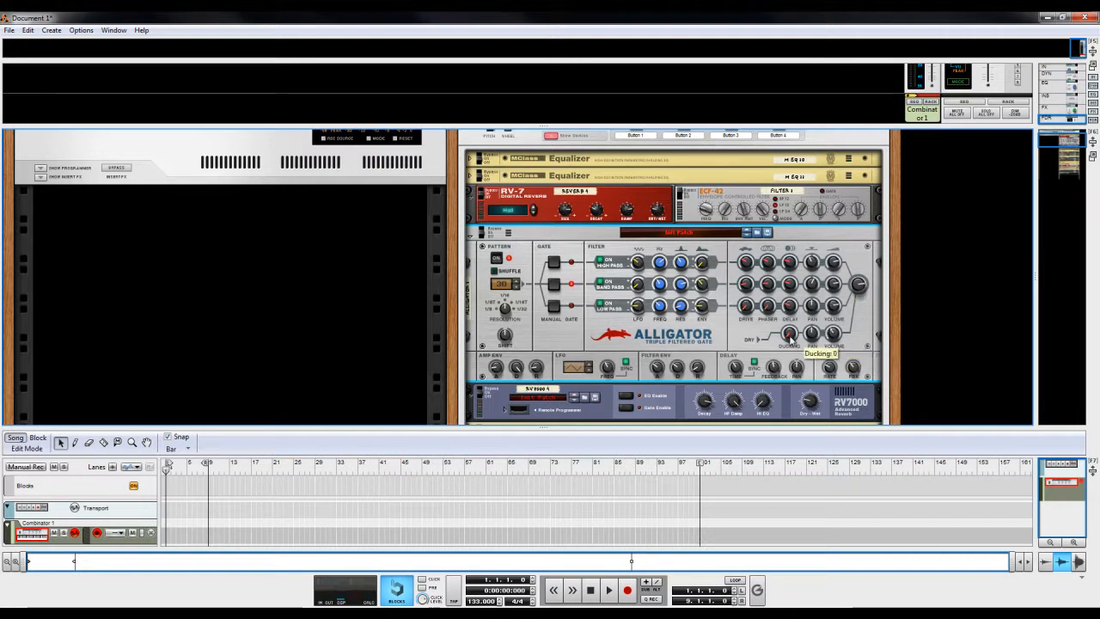
- Try out the Alligator's ducking, lower its master volume and set the dry volume to 127
{"action": "left_click_drag", "start_coordinate": [799, 307], "coordinate": [796, 302]}
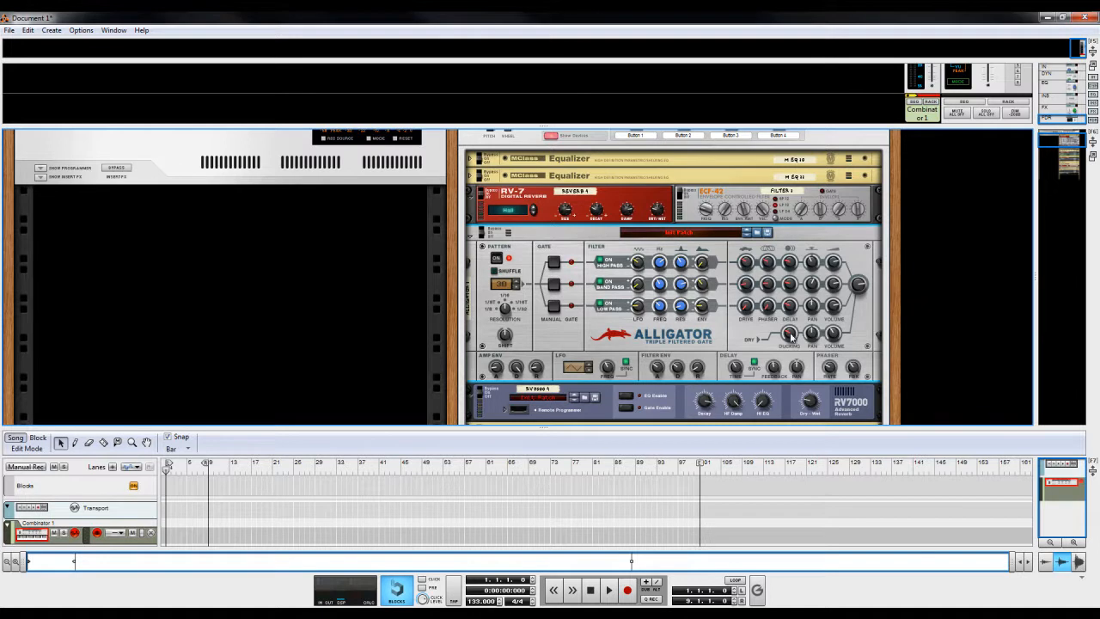
{"action": "mouse_move", "coordinate": [838, 337]}
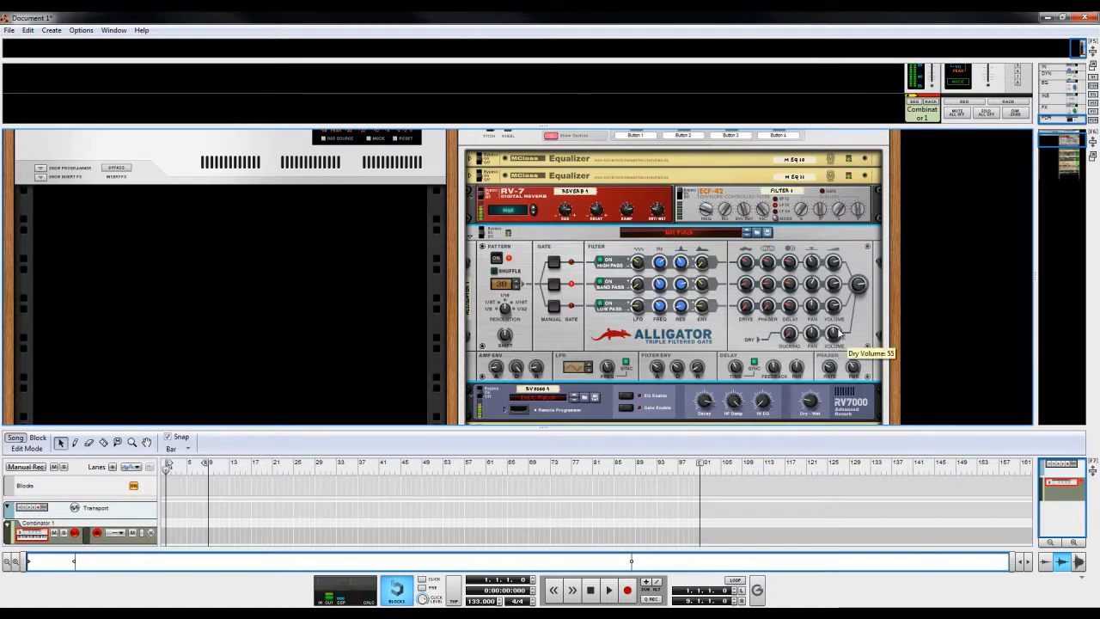
{"action": "left_click_drag", "start_coordinate": [860, 285], "coordinate": [860, 297]}
{"action": "left_click_drag", "start_coordinate": [836, 337], "coordinate": [824, 319]}
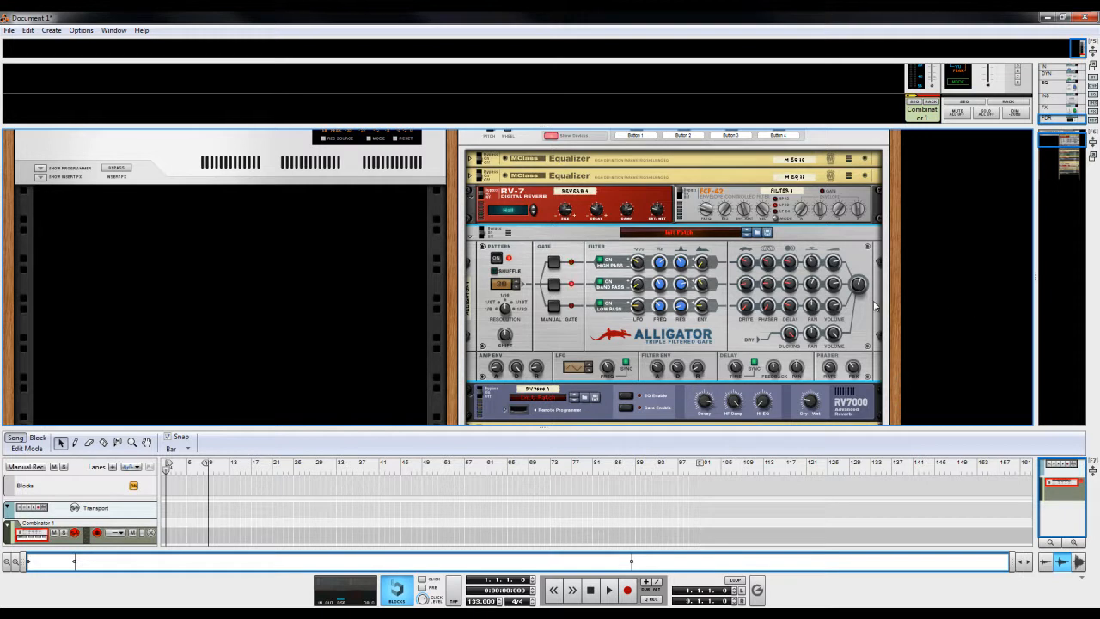
{"action": "mouse_move", "coordinate": [832, 335]}
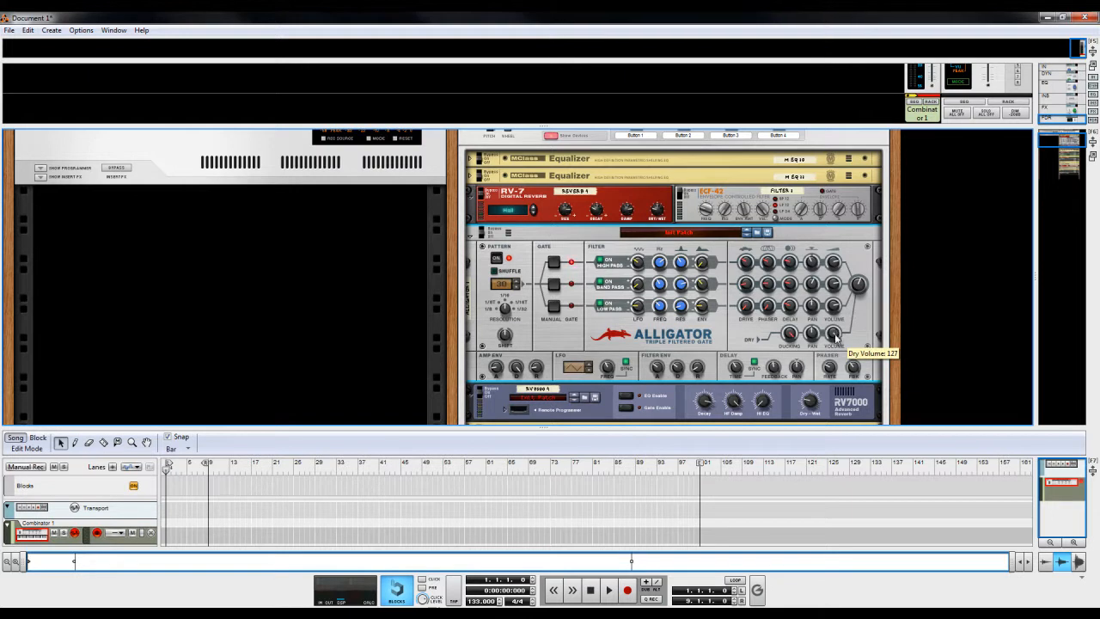
{"action": "mouse_move", "coordinate": [792, 336]}
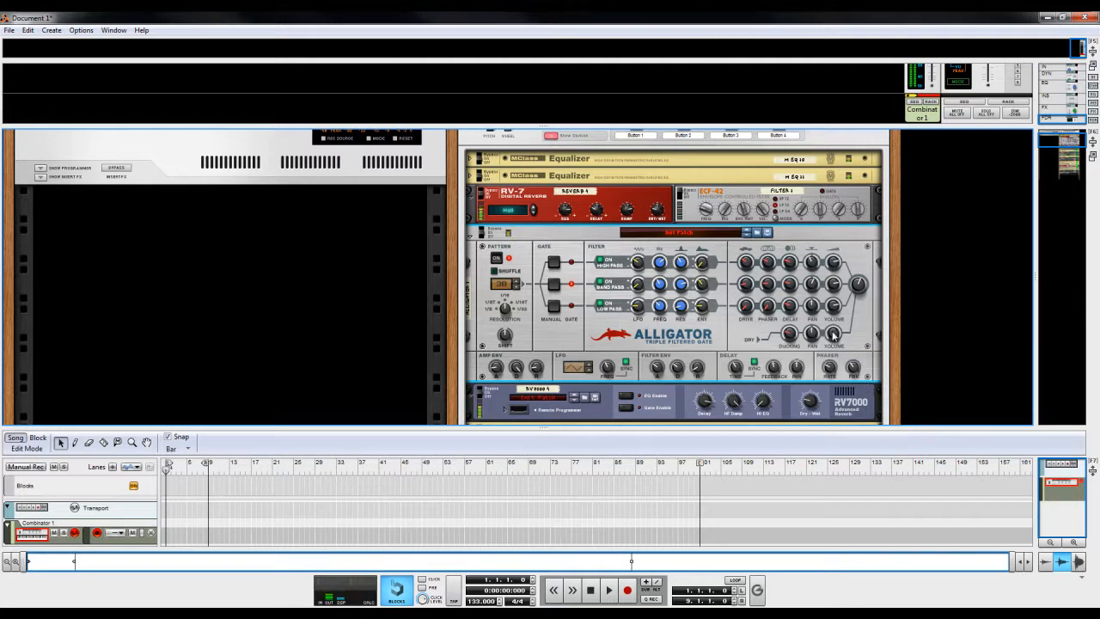
- Set the Alligator's dry volume to 115 and its master volume to 42
{"action": "left_click_drag", "start_coordinate": [833, 336], "coordinate": [831, 340]}
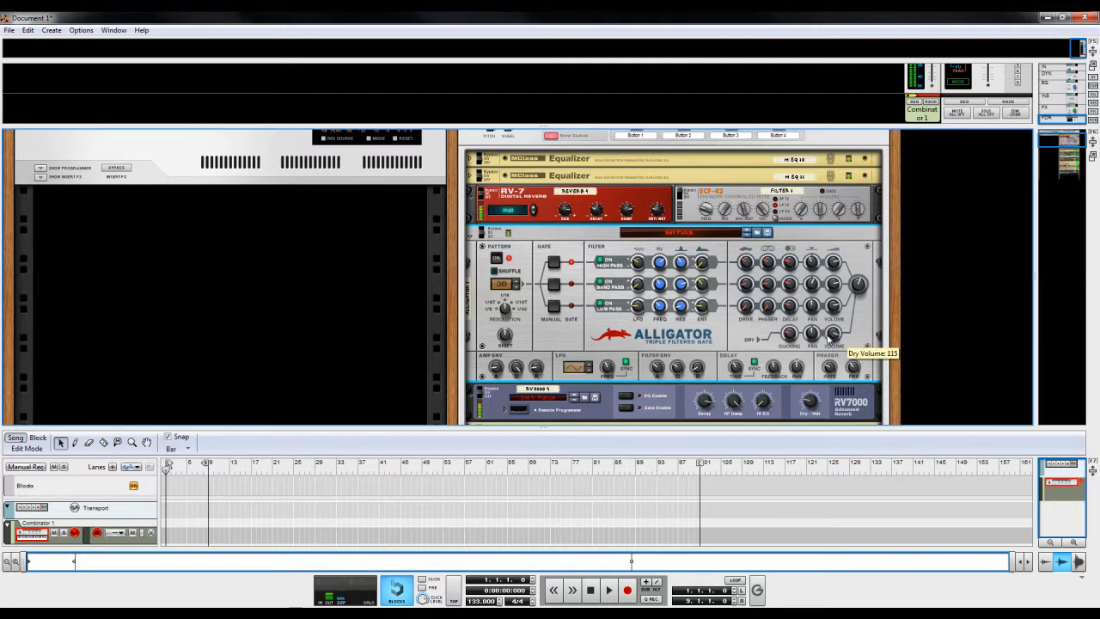
{"action": "left_click_drag", "start_coordinate": [876, 295], "coordinate": [874, 307]}
{"action": "left_click_drag", "start_coordinate": [865, 298], "coordinate": [862, 294]}
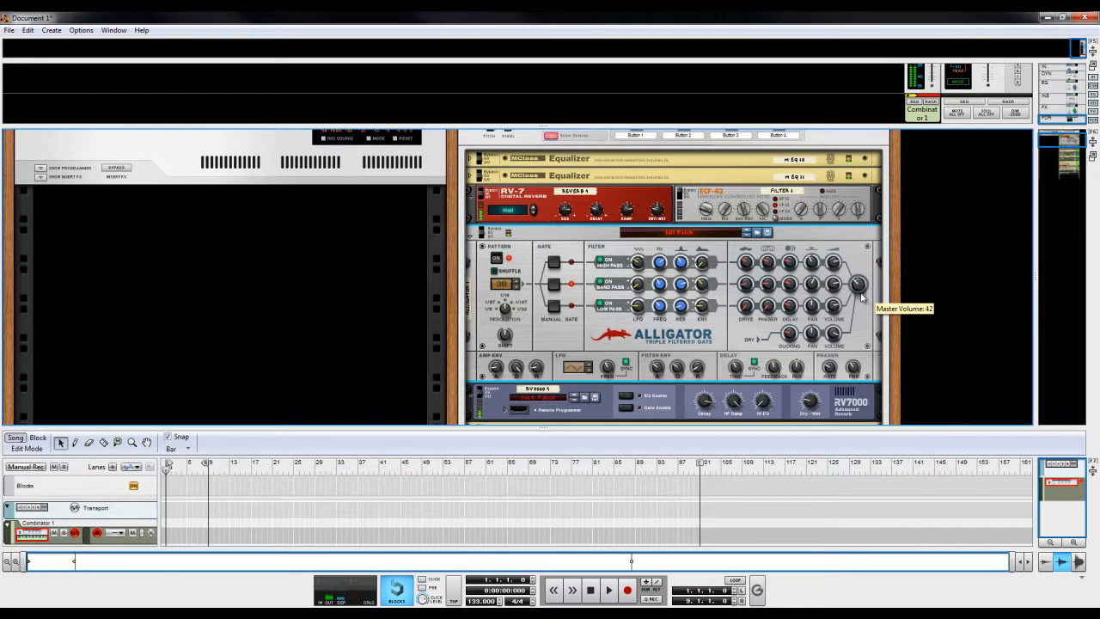
- Set the Alligator's amp envelope attack to 16 and adjust its decay and release
{"action": "scroll", "coordinate": [892, 340], "scroll_direction": "down", "scroll_amount": 2}
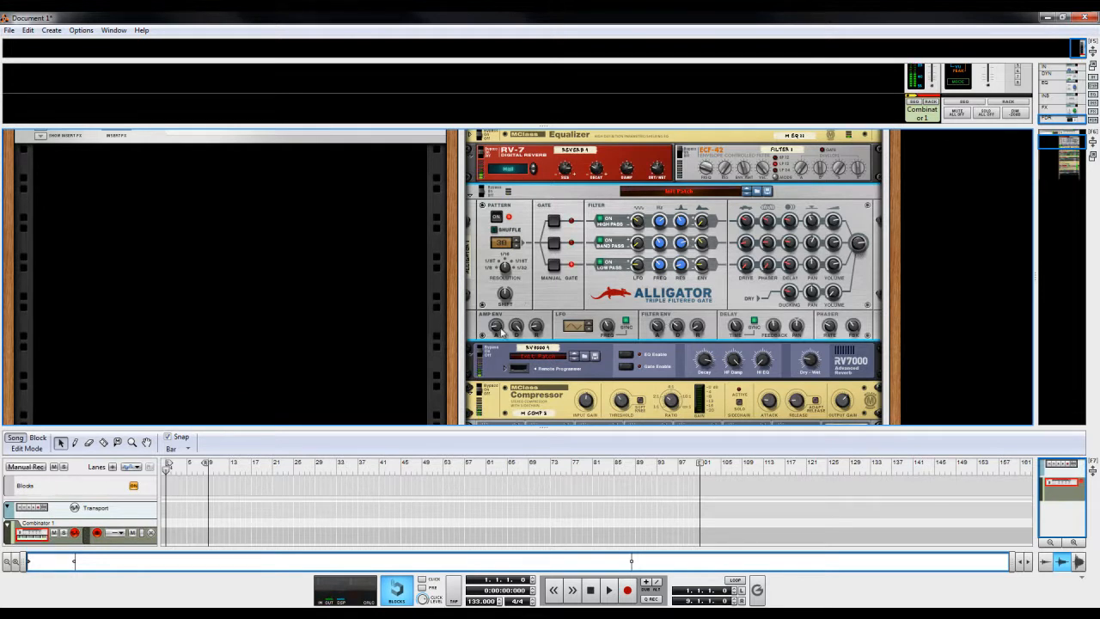
{"action": "left_click_drag", "start_coordinate": [516, 330], "coordinate": [522, 355]}
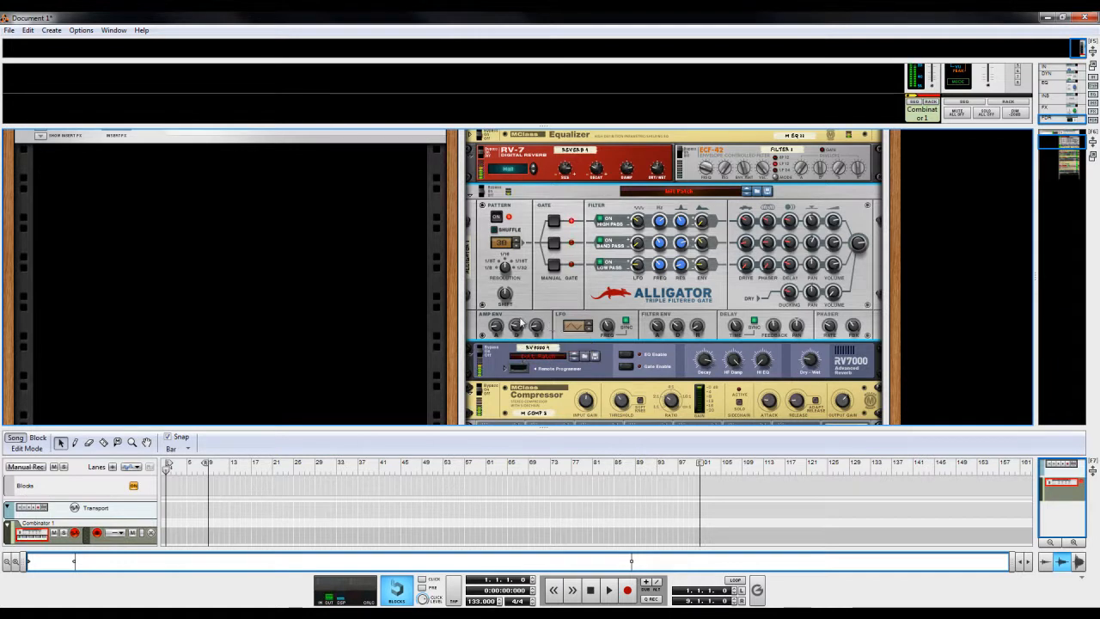
{"action": "mouse_move", "coordinate": [521, 328]}
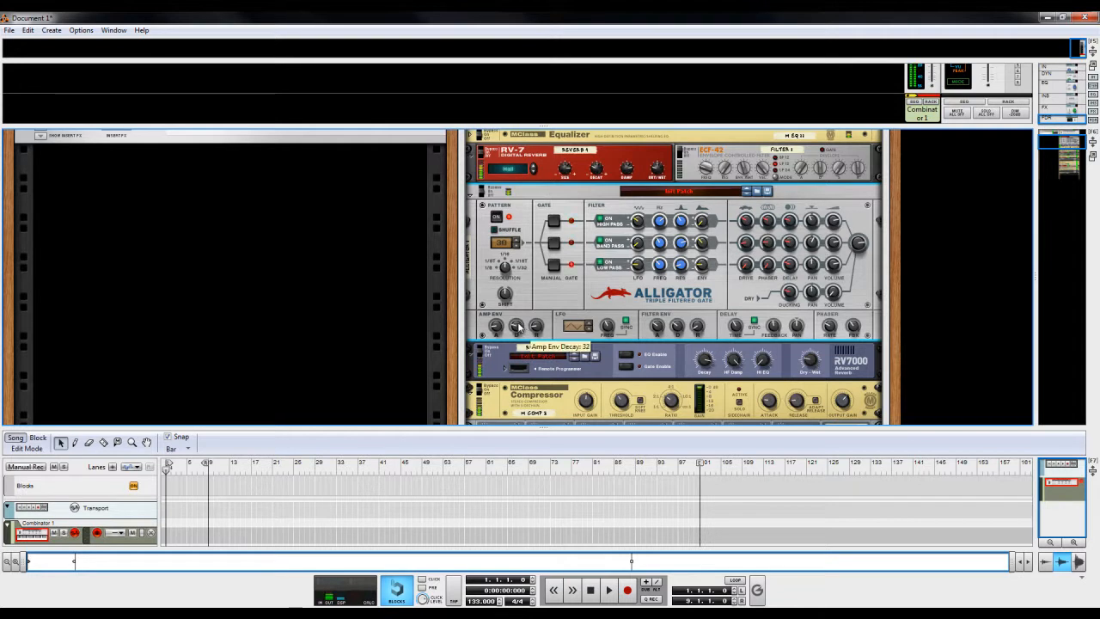
{"action": "left_click_drag", "start_coordinate": [506, 314], "coordinate": [512, 321]}
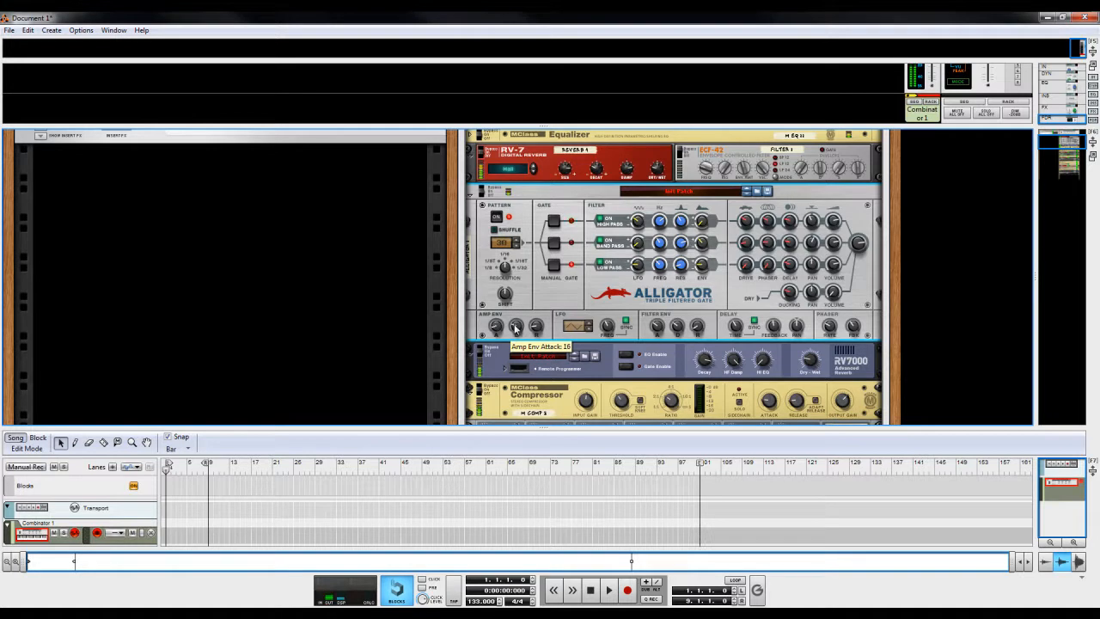
{"action": "mouse_move", "coordinate": [538, 332]}
{"action": "mouse_move", "coordinate": [537, 322]}
{"action": "left_mouse_down"}
{"action": "mouse_move", "coordinate": [538, 310]}
{"action": "mouse_move", "coordinate": [517, 331]}
{"action": "left_mouse_up"}
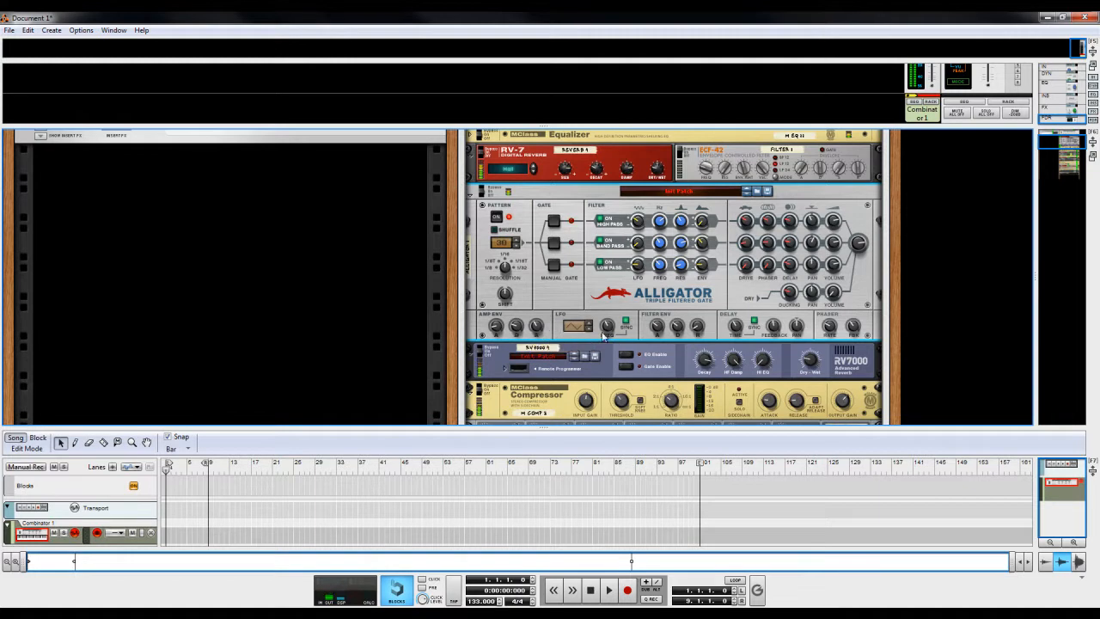
- Adjust the Alligator's filter envelope, with the release at 48
{"action": "mouse_move", "coordinate": [660, 328]}
{"action": "left_click_drag", "start_coordinate": [661, 327], "coordinate": [693, 325]}
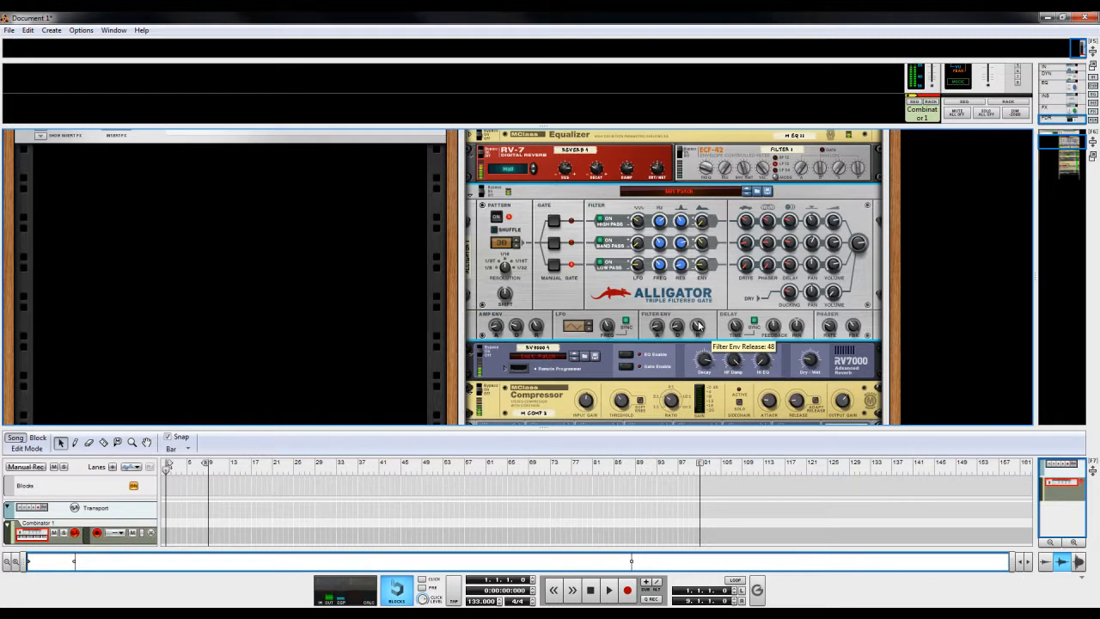
{"action": "mouse_move", "coordinate": [678, 324]}
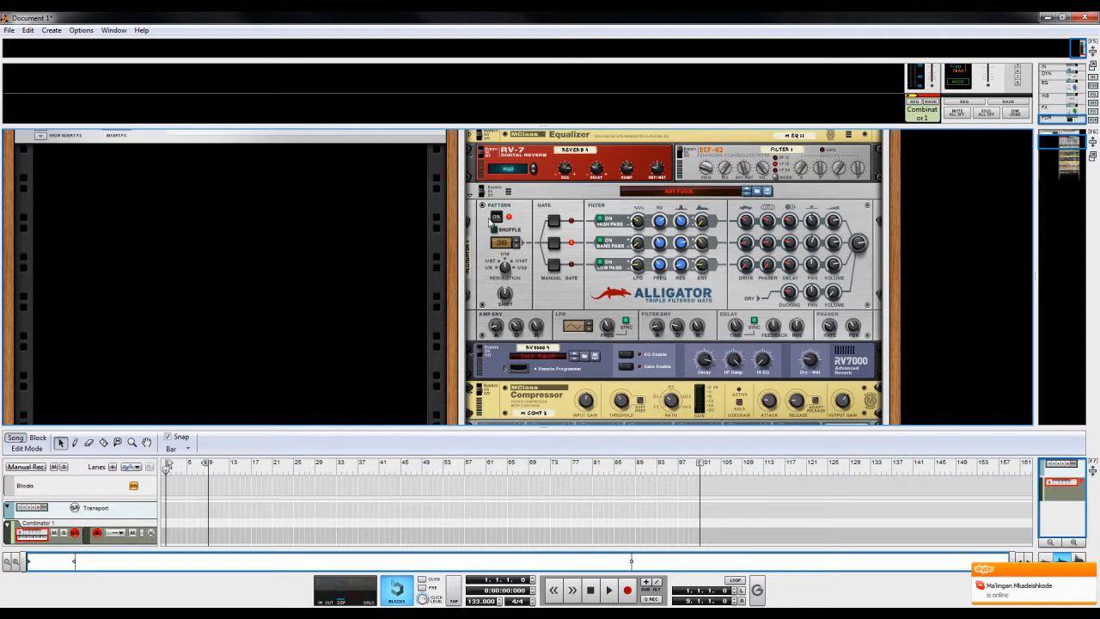
- Try another gate pattern, switch off the Alligator's pattern playback and add a Matrix Pattern Sequencer below it
{"action": "left_click", "coordinate": [516, 245]}
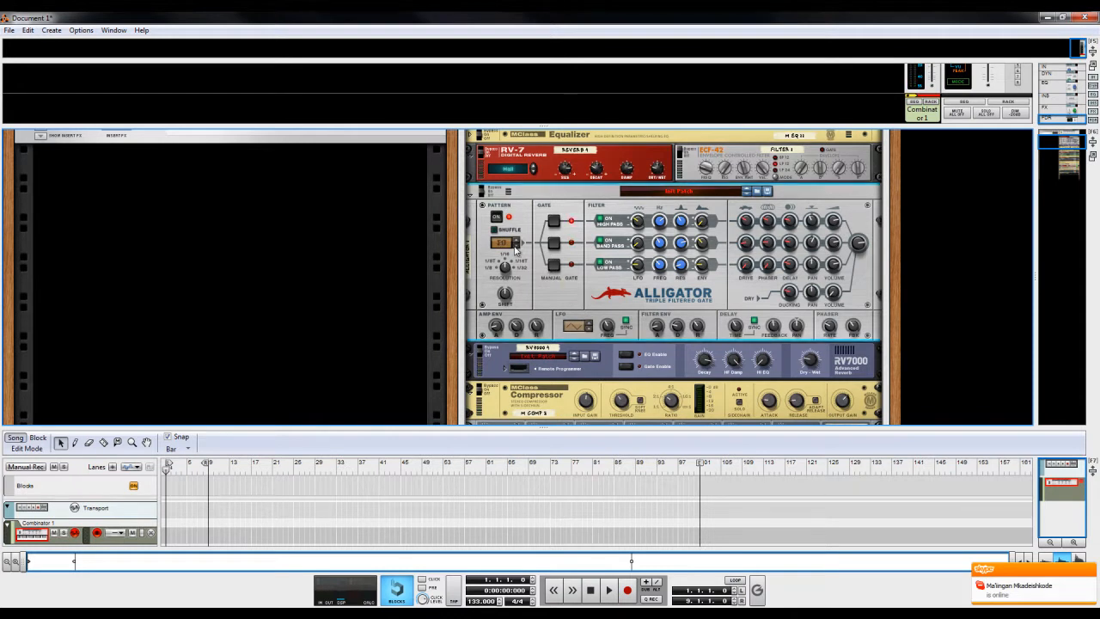
{"action": "left_click", "coordinate": [498, 219]}
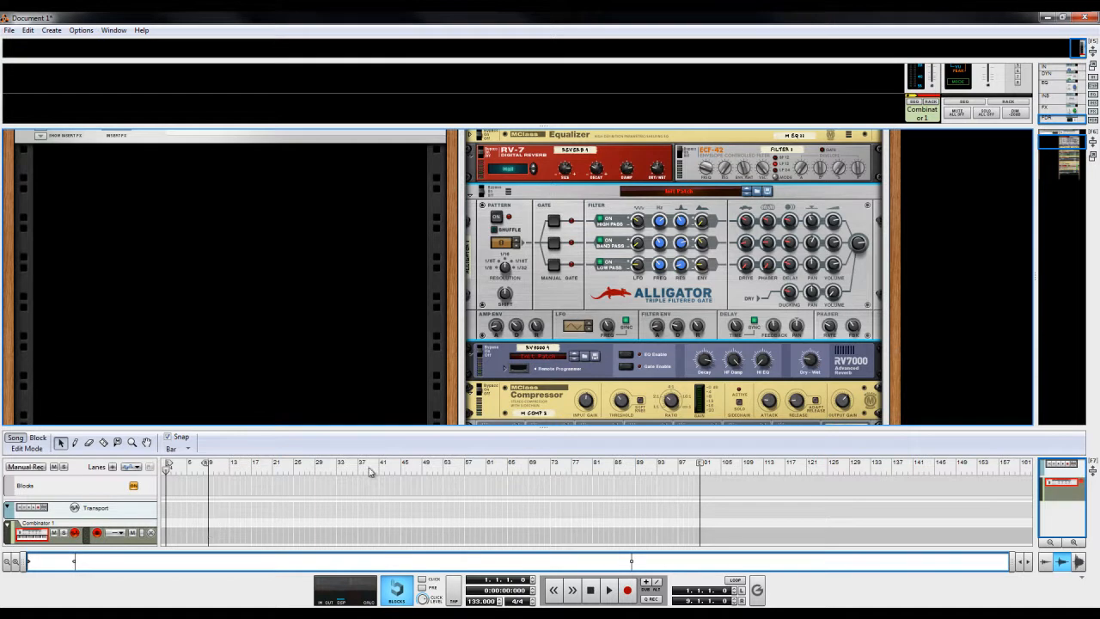
{"action": "right_click", "coordinate": [626, 289]}
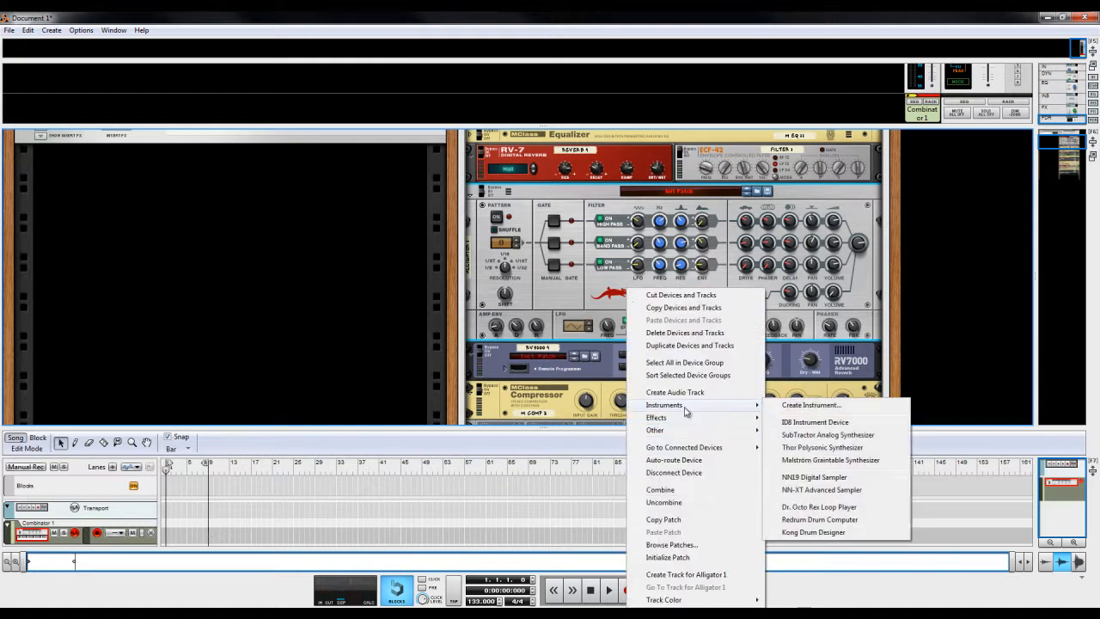
{"action": "mouse_move", "coordinate": [687, 432]}
{"action": "left_click", "coordinate": [835, 526]}
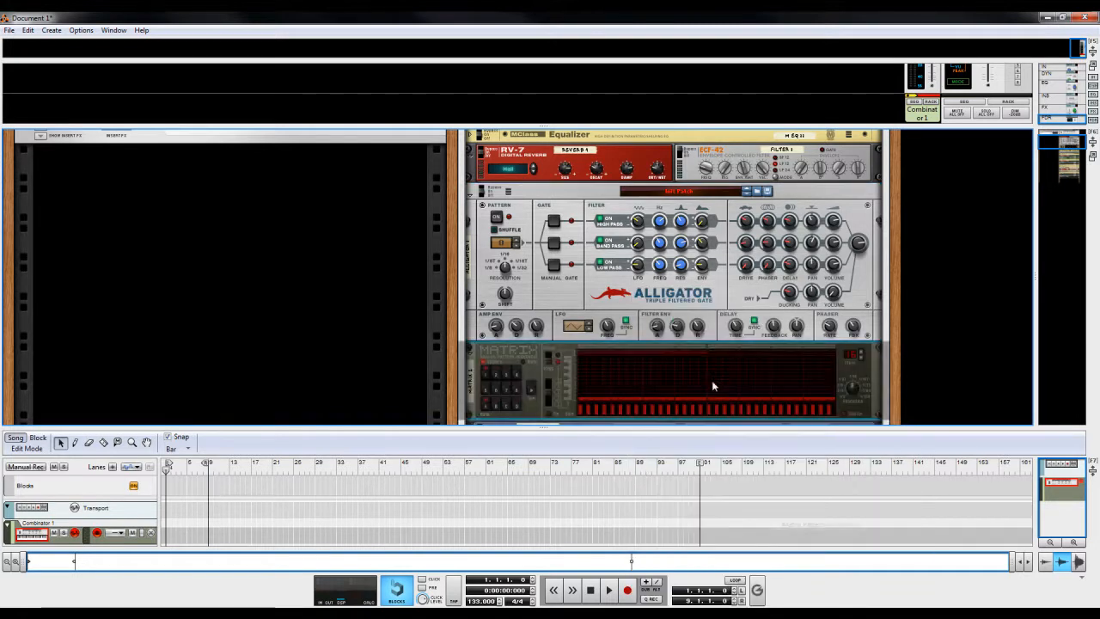
{"action": "scroll", "coordinate": [902, 252], "scroll_direction": "down", "scroll_amount": 2}
- Route the Matrix's Curve CV output to the Alligator's High Pass Filter Freq CV input
{"action": "key", "text": "Tab"}
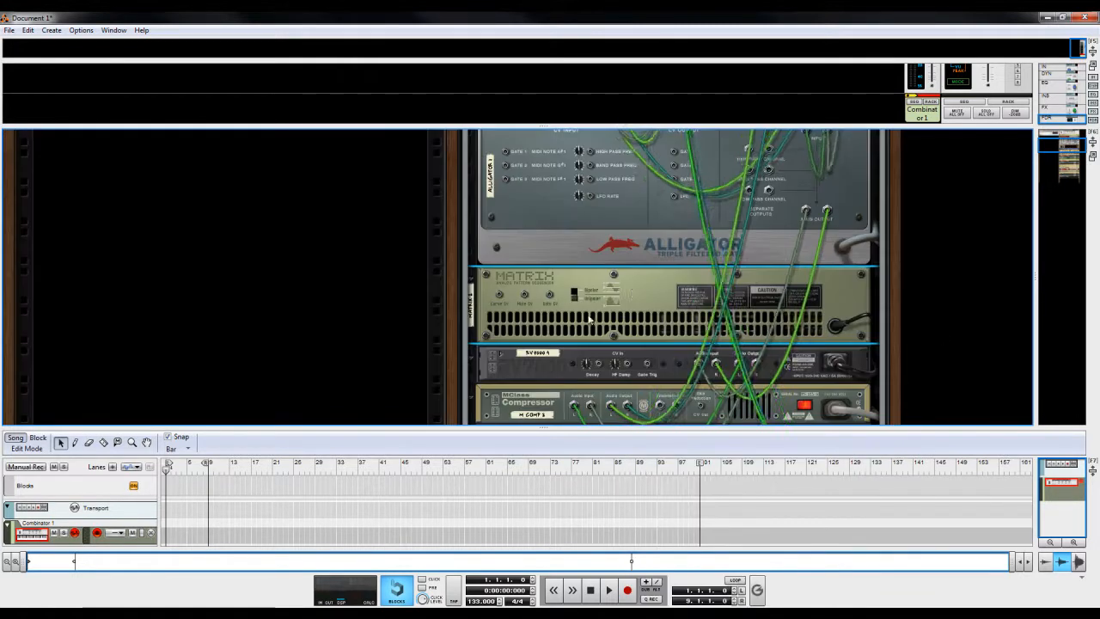
{"action": "left_click_drag", "start_coordinate": [498, 296], "coordinate": [590, 209]}
{"action": "key", "text": "Tab"}
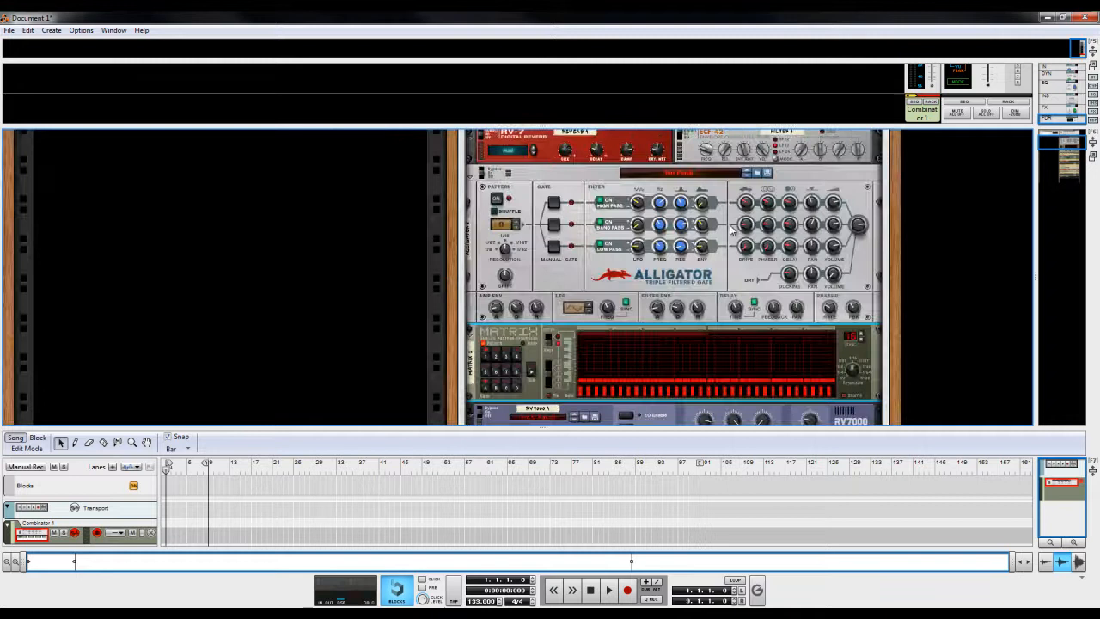
- Switch the Matrix to curve editing and draw alternating high and low values over its first seven steps
{"action": "left_click", "coordinate": [549, 346]}
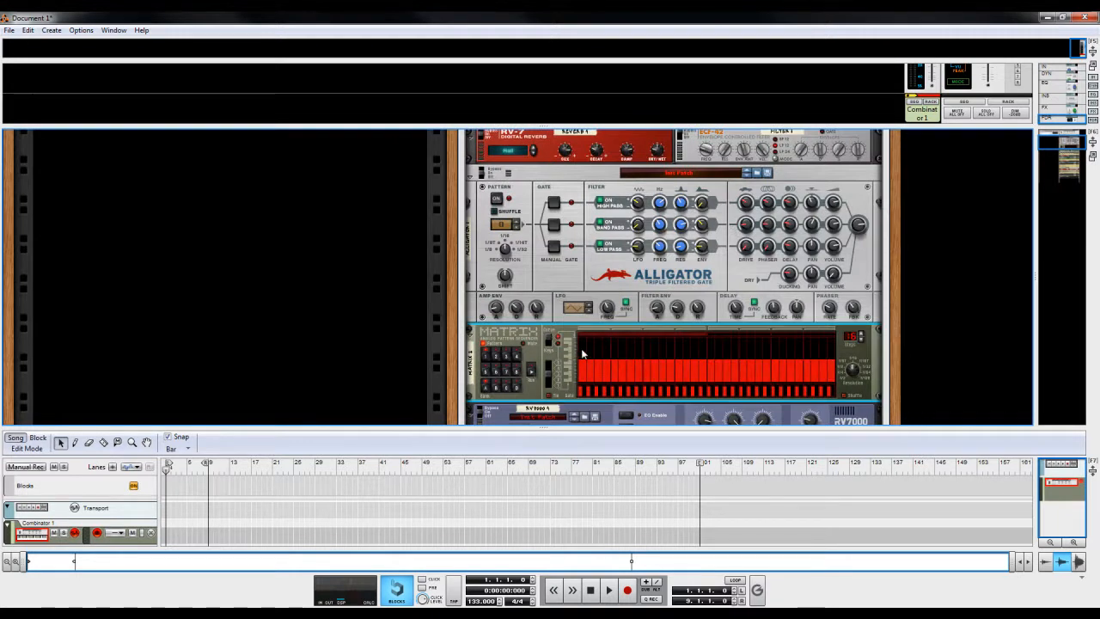
{"action": "mouse_move", "coordinate": [583, 370]}
{"action": "left_mouse_down"}
{"action": "mouse_move", "coordinate": [580, 324]}
{"action": "mouse_move", "coordinate": [628, 323]}
{"action": "left_mouse_up"}
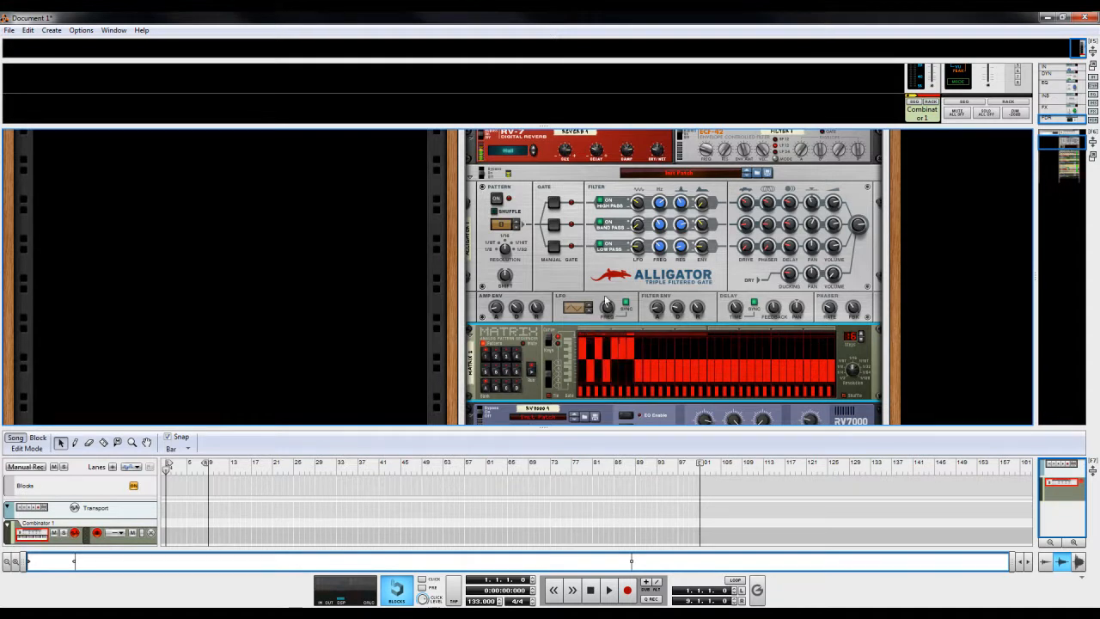
{"action": "key", "text": "Tab"}
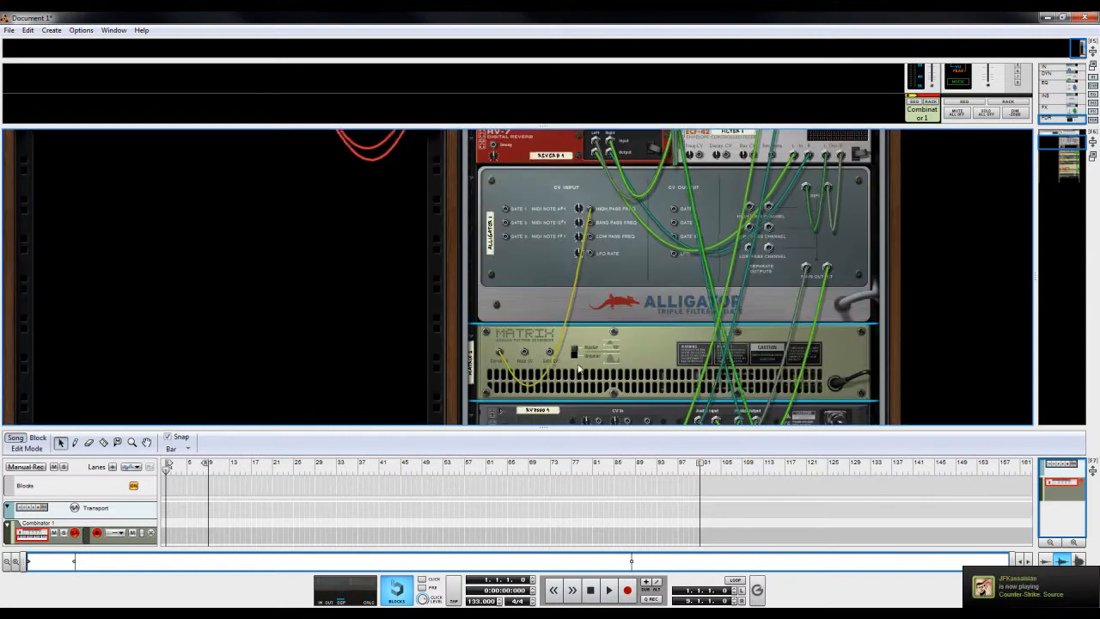
{"action": "key", "text": "Tab"}
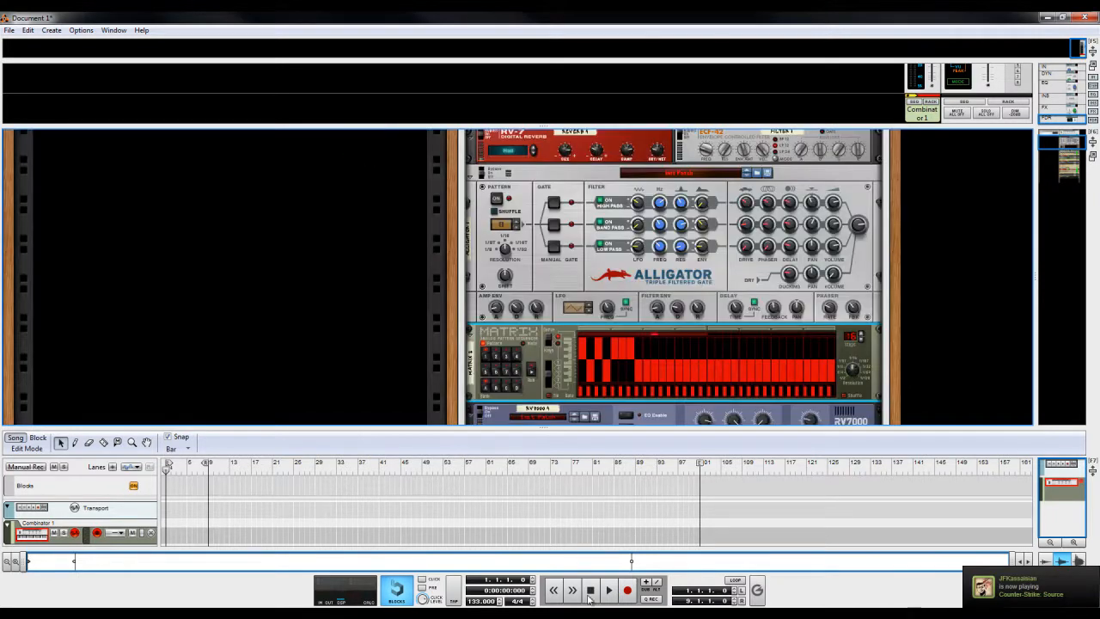
- Start looped playback and raise one more step in the Matrix curve
{"action": "left_click", "coordinate": [608, 590]}
{"action": "left_click", "coordinate": [738, 581]}
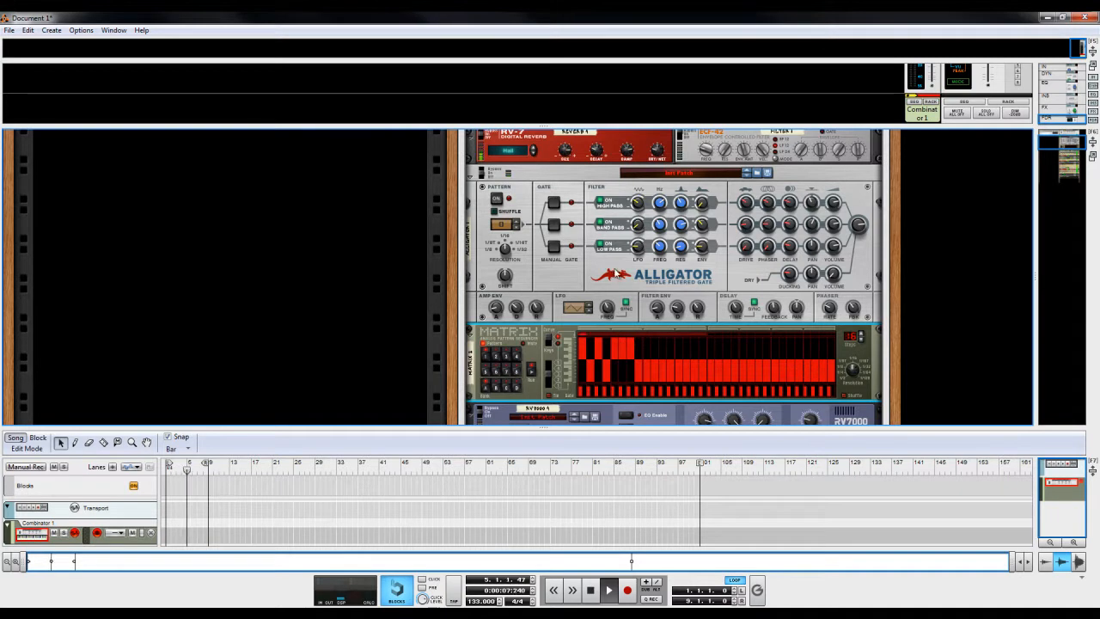
{"action": "left_click", "coordinate": [653, 346]}
{"action": "left_click", "coordinate": [650, 345]}
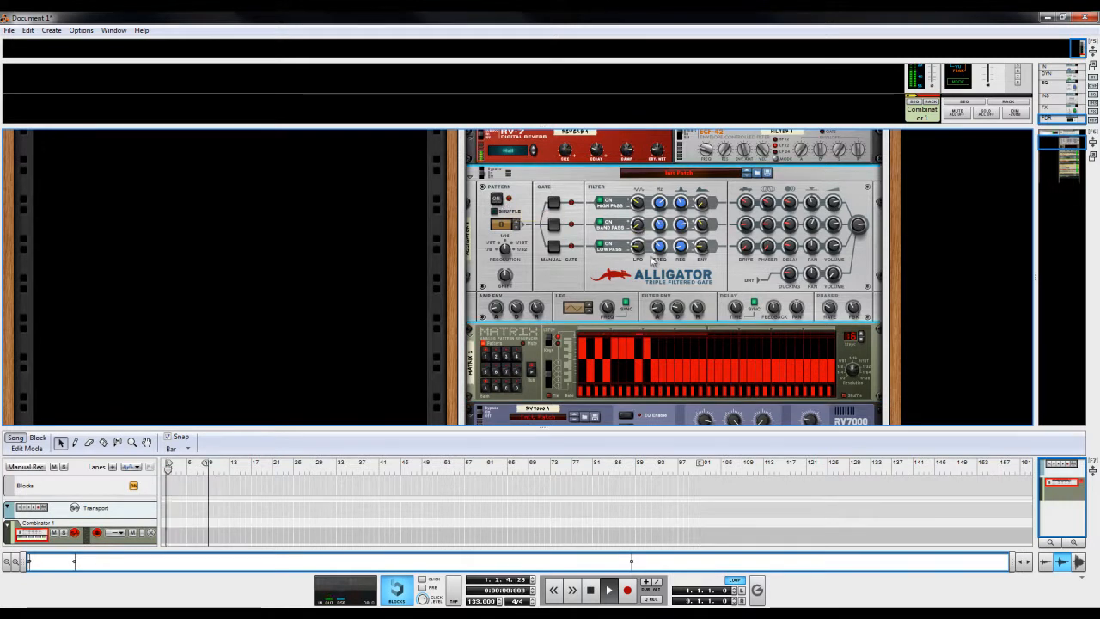
- Reroute the Matrix's Curve CV cable from the high-pass frequency input to the Alligator's Gate 1 input
{"action": "key", "text": "Tab"}
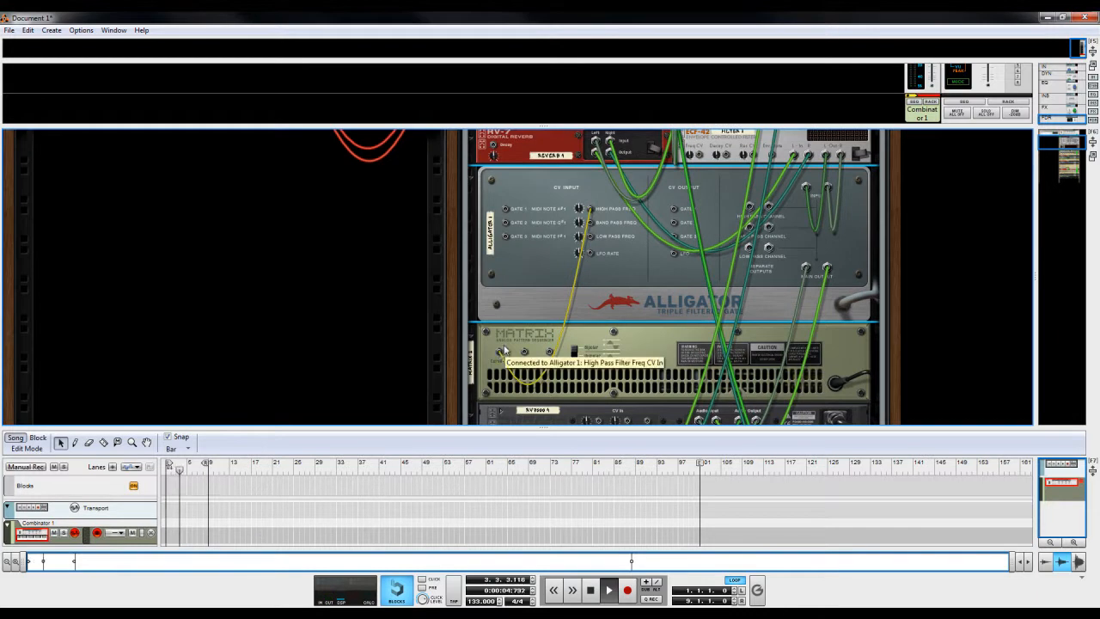
{"action": "left_click_drag", "start_coordinate": [583, 209], "coordinate": [507, 209]}
{"action": "key", "text": "Tab"}
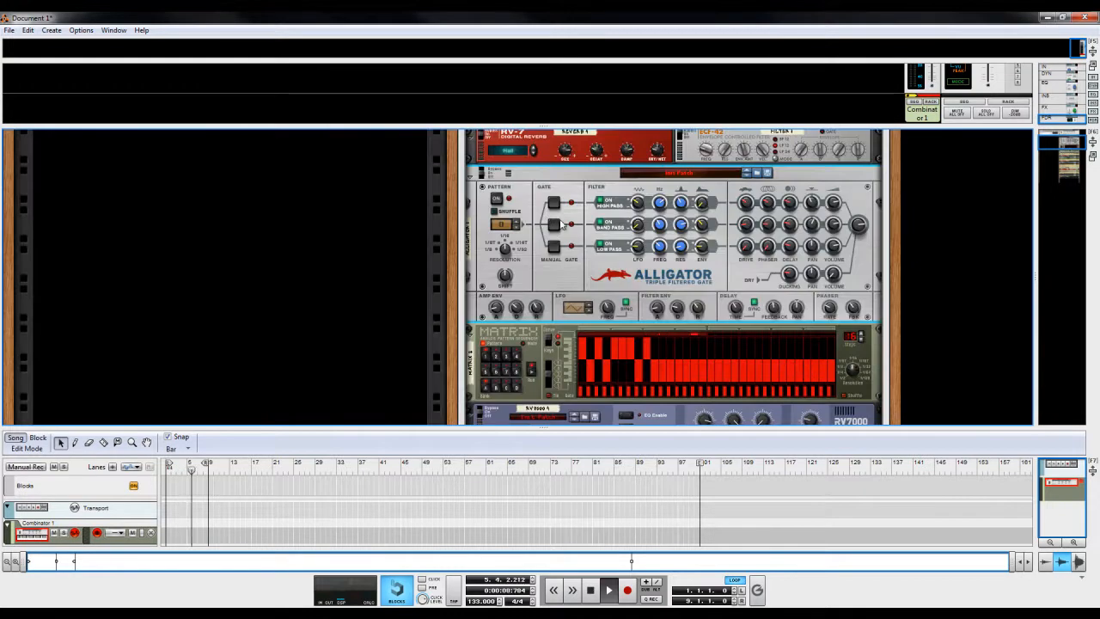
- Redraw the Matrix curve with varied high values across all 16 steps and try out its resolution
{"action": "left_click_drag", "start_coordinate": [662, 340], "coordinate": [671, 338]}
{"action": "left_click", "coordinate": [689, 337]}
{"action": "left_click", "coordinate": [700, 342]}
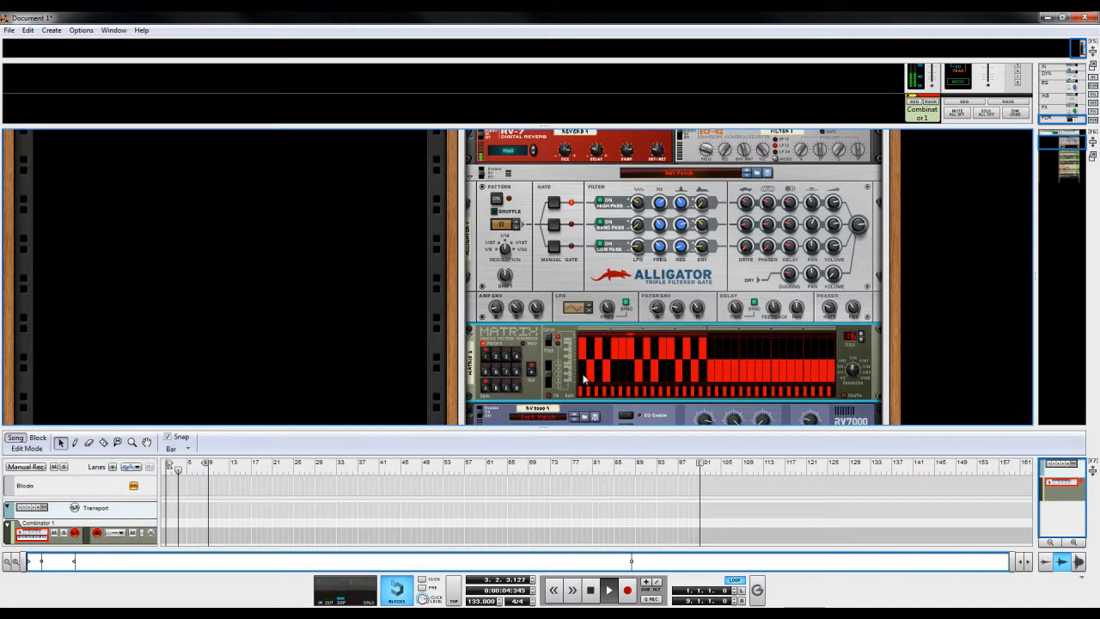
{"action": "mouse_move", "coordinate": [580, 354]}
{"action": "left_mouse_down"}
{"action": "mouse_move", "coordinate": [696, 347]}
{"action": "mouse_move", "coordinate": [717, 376]}
{"action": "left_mouse_up"}
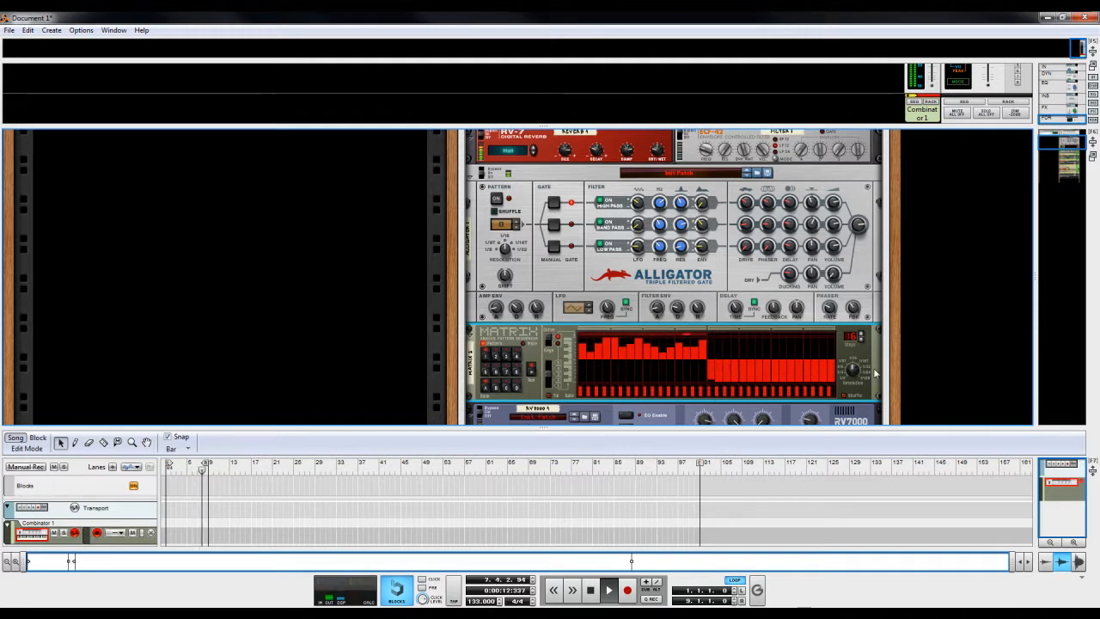
{"action": "left_click_drag", "start_coordinate": [855, 372], "coordinate": [860, 381]}
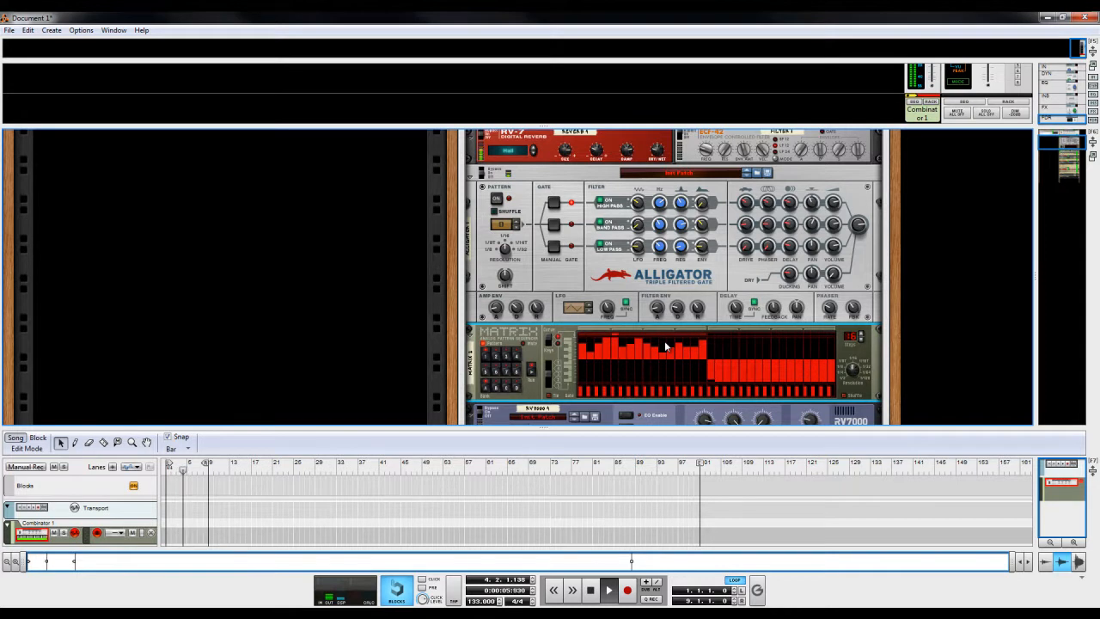
- Add a Spider CV Merger & Splitter below the Matrix after checking the gate wiring at the rear
{"action": "scroll", "coordinate": [897, 352], "scroll_direction": "down", "scroll_amount": 3}
{"action": "key", "text": "Tab"}
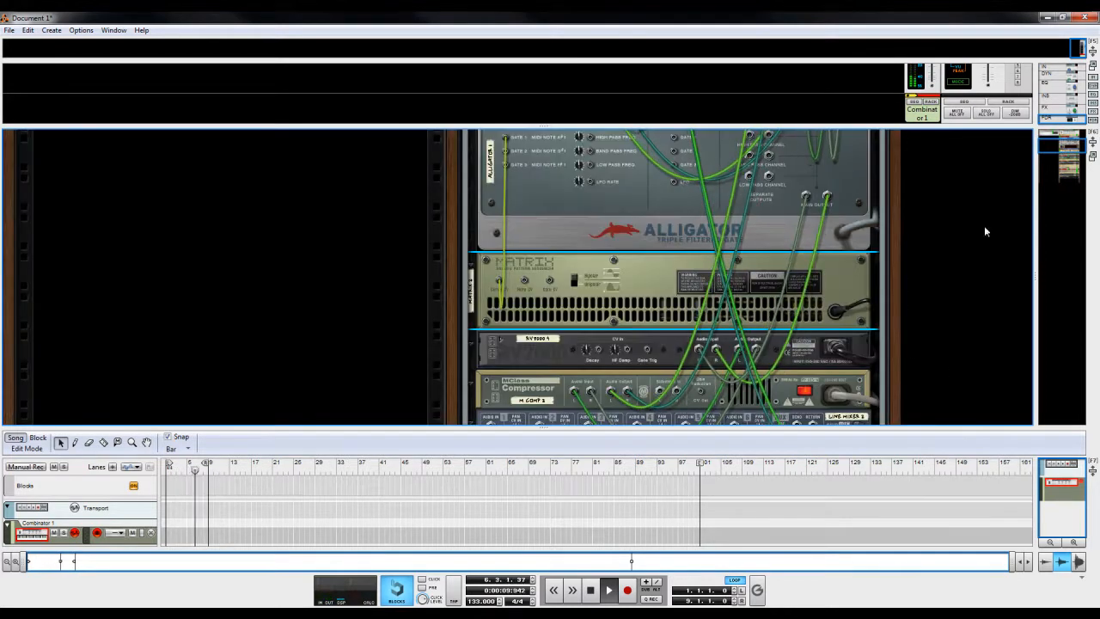
{"action": "scroll", "coordinate": [899, 192], "scroll_direction": "up", "scroll_amount": 2}
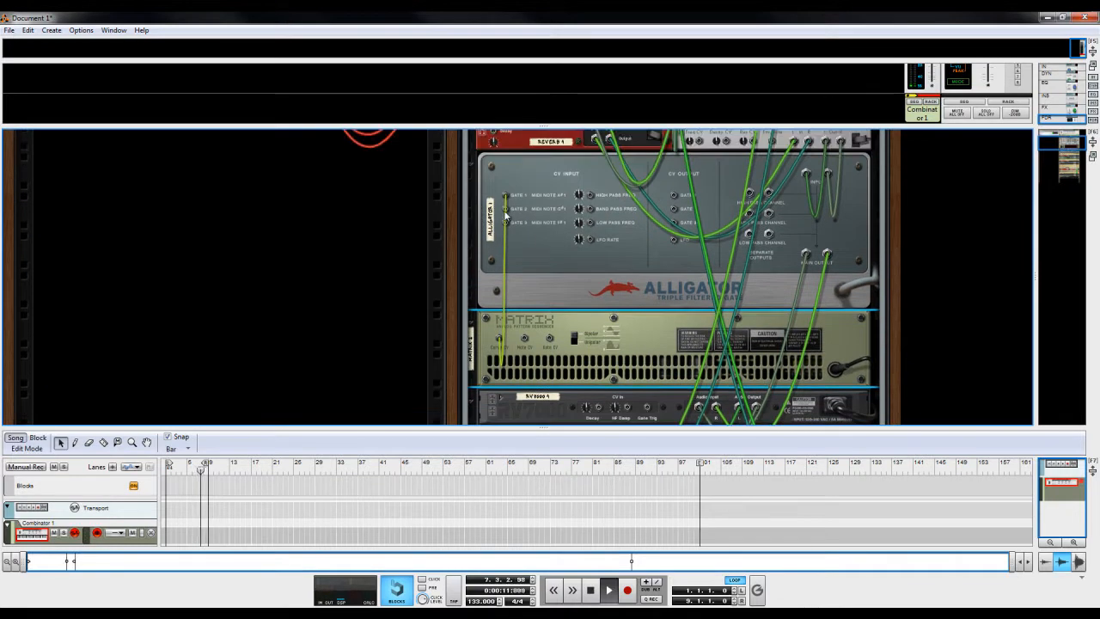
{"action": "key", "text": "Tab"}
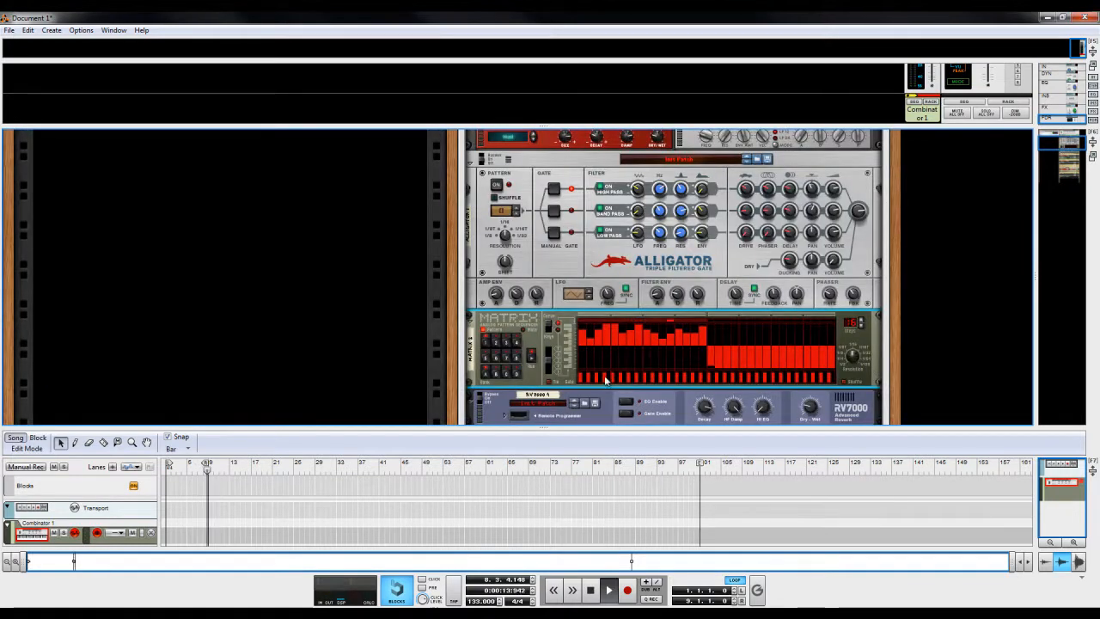
{"action": "right_click", "coordinate": [531, 375]}
{"action": "mouse_move", "coordinate": [597, 334]}
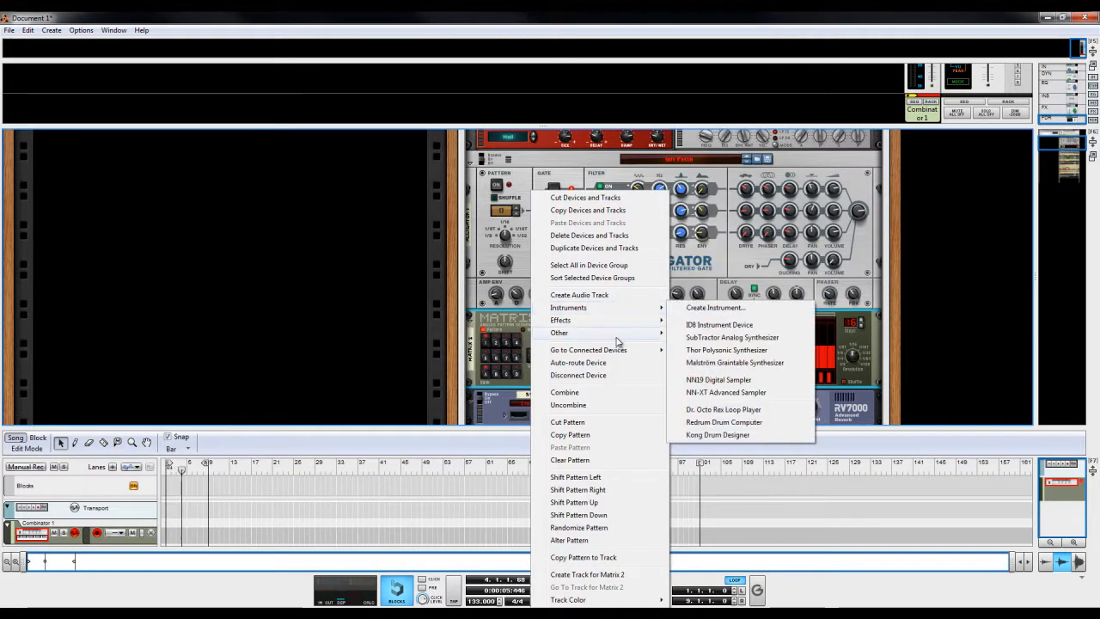
{"action": "mouse_move", "coordinate": [654, 334]}
{"action": "left_click", "coordinate": [748, 410]}
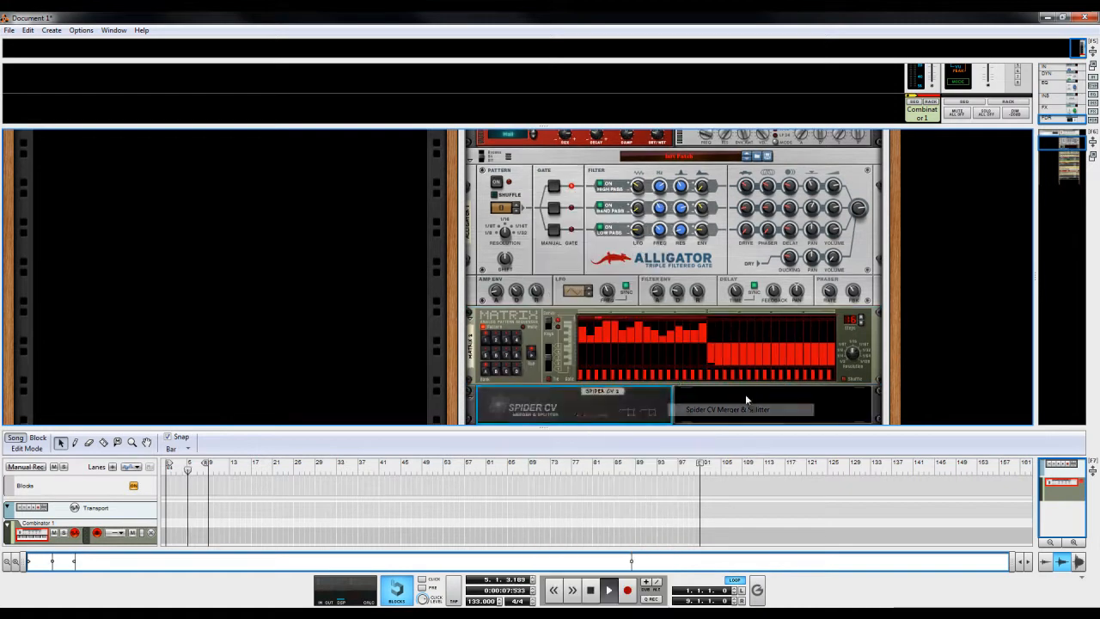
- Split the Matrix's Curve CV through the Spider CV to the Alligator's Gate 1, 2 and 3 inputs, and stop playback
{"action": "key", "text": "Tab"}
{"action": "left_click_drag", "start_coordinate": [502, 342], "coordinate": [505, 192]}
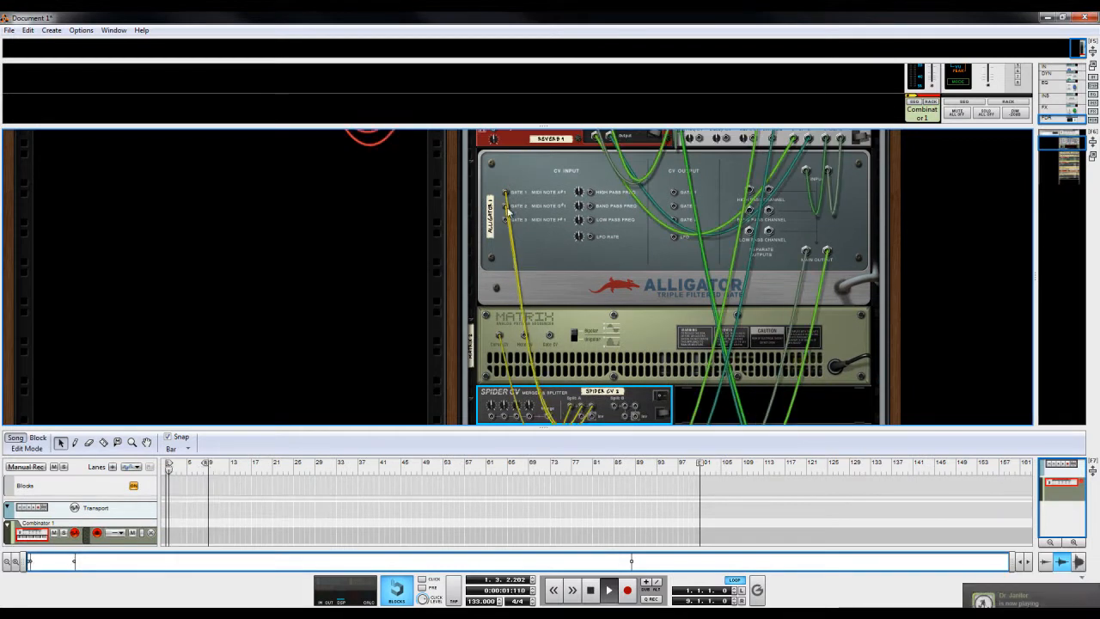
{"action": "scroll", "coordinate": [506, 216], "scroll_direction": "down", "scroll_amount": 1}
{"action": "key", "text": "Tab"}
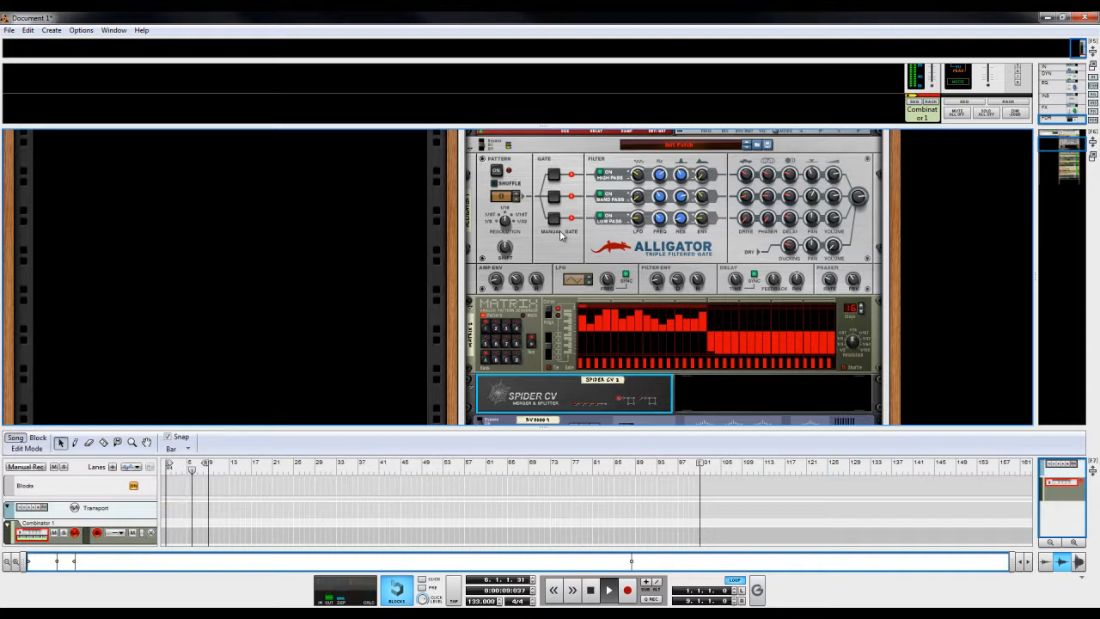
{"action": "left_click", "coordinate": [596, 600]}
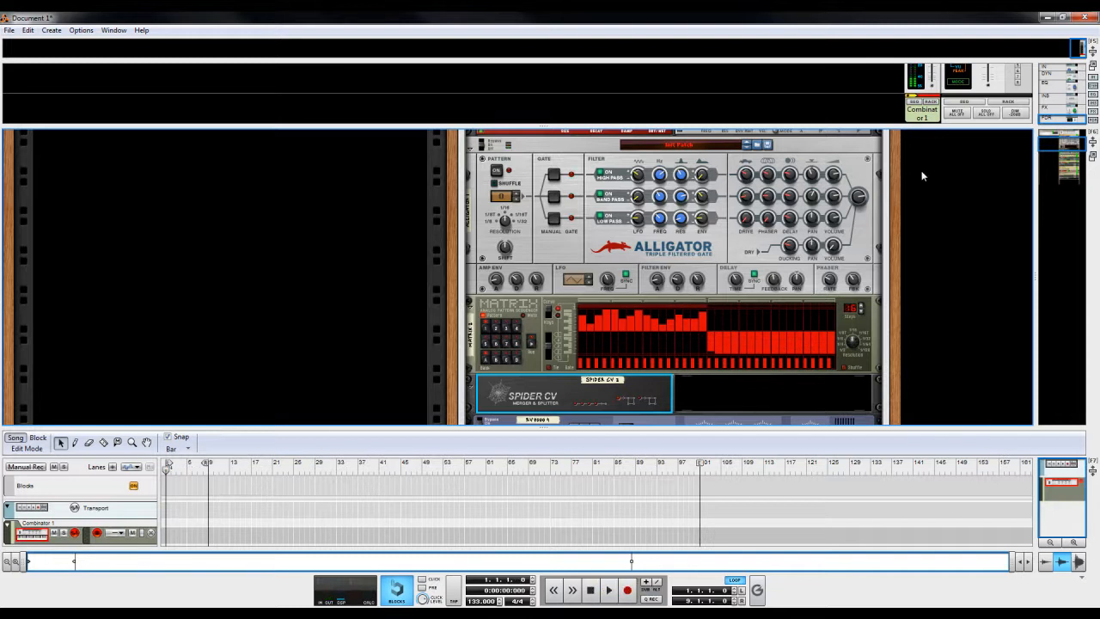
{"action": "left_click_drag", "start_coordinate": [898, 168], "coordinate": [902, 383]}
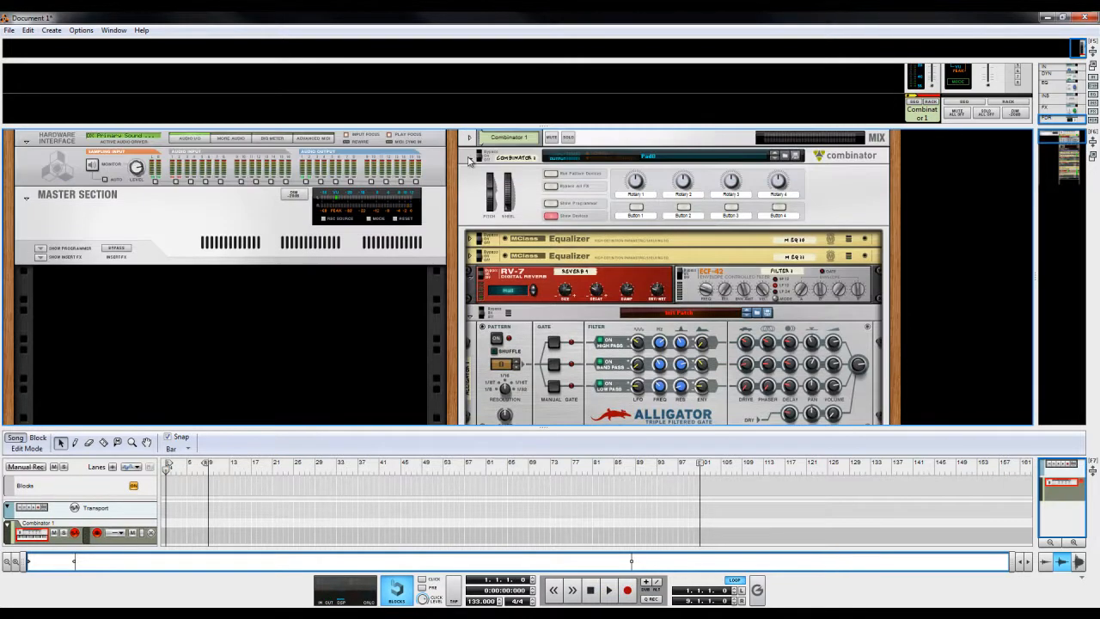
- Collapse Combinator 1 and create a second Combinator below it in the rack
{"action": "left_click", "coordinate": [470, 159]}
{"action": "right_click", "coordinate": [609, 304]}
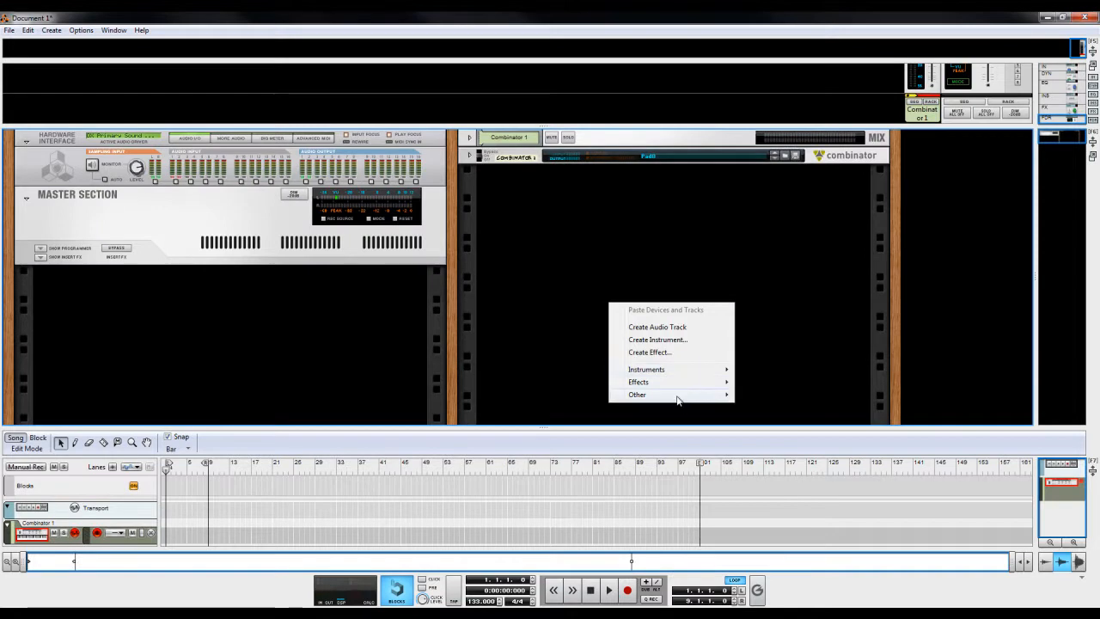
{"action": "mouse_move", "coordinate": [695, 401]}
{"action": "left_click", "coordinate": [780, 396]}
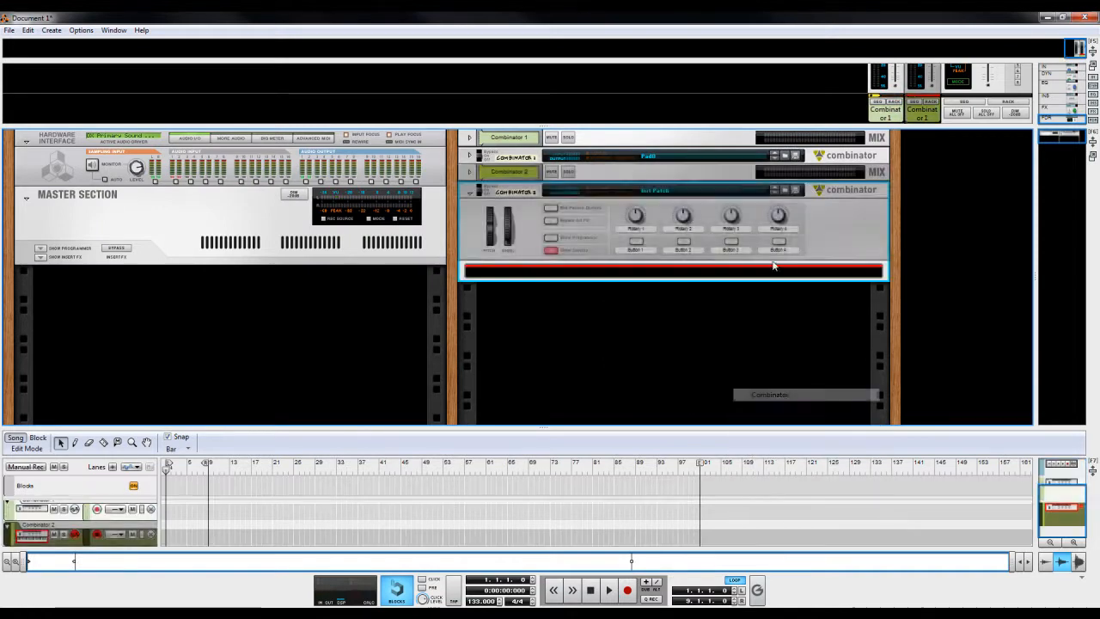
- Load the Plucked7 patch into Combinator 2
{"action": "left_click", "coordinate": [783, 190]}
{"action": "scroll", "coordinate": [797, 263], "scroll_direction": "down", "scroll_amount": 10}
{"action": "scroll", "coordinate": [797, 263], "scroll_direction": "down", "scroll_amount": 5}
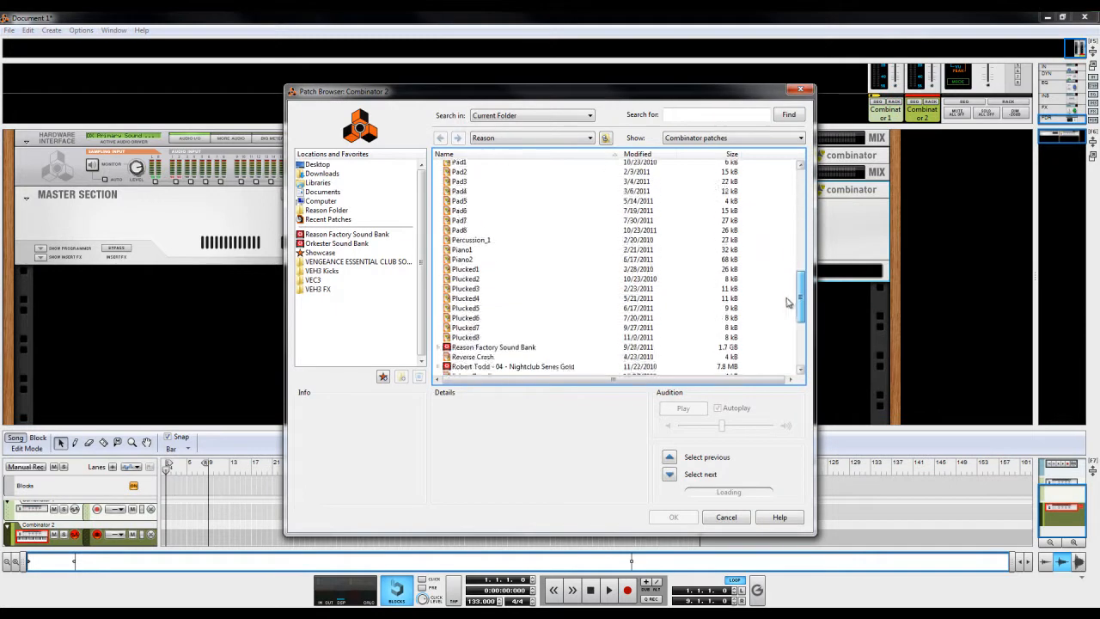
{"action": "left_click", "coordinate": [478, 362]}
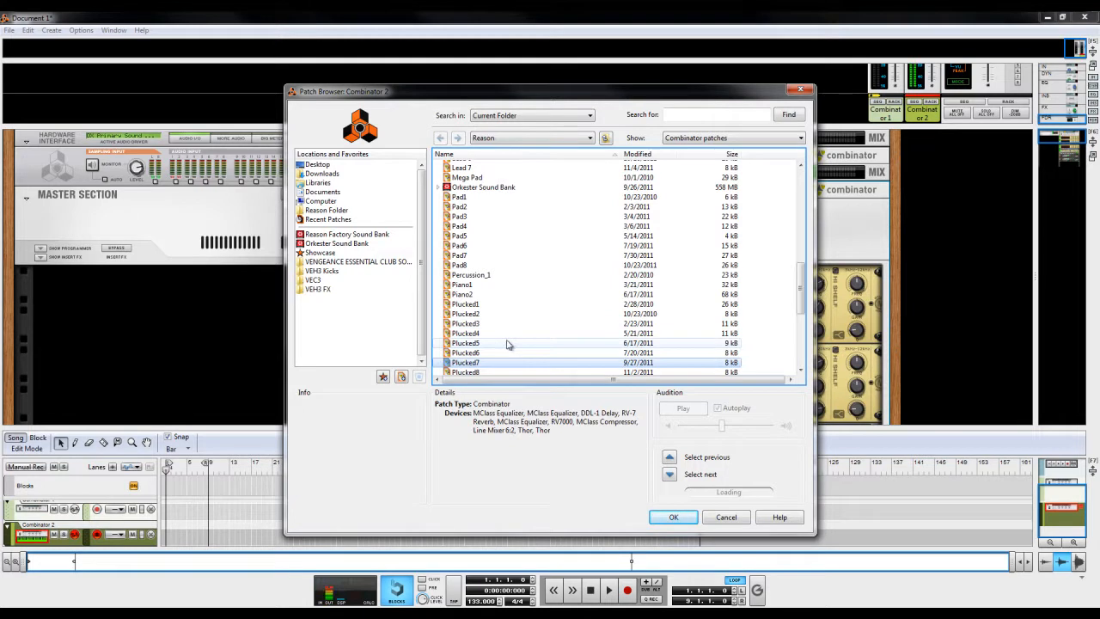
{"action": "left_click", "coordinate": [674, 516]}
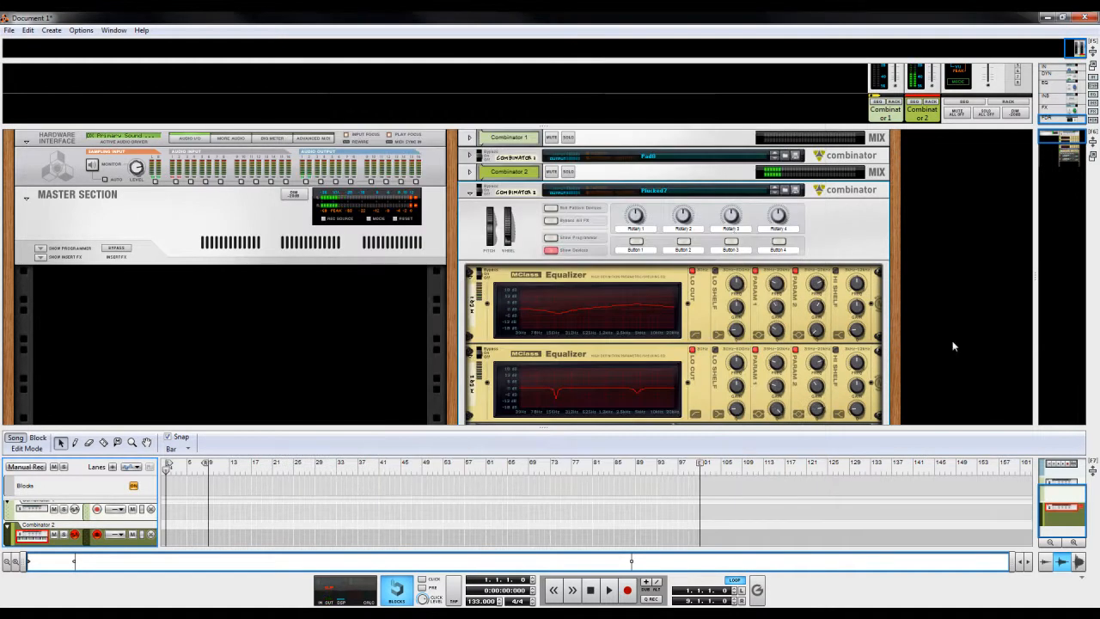
- Delete the DDL-1 Digital Delay Line from Combinator 2
{"action": "scroll", "coordinate": [839, 247], "scroll_direction": "down", "scroll_amount": 3}
{"action": "left_click", "coordinate": [649, 315]}
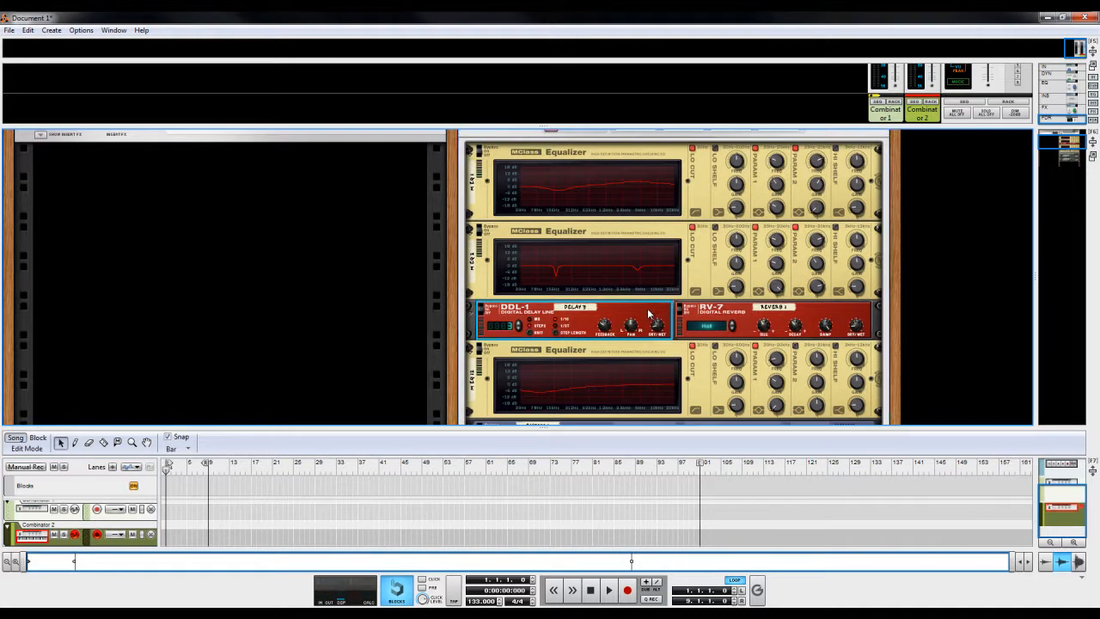
{"action": "key", "text": "Delete"}
{"action": "key", "text": "Return"}
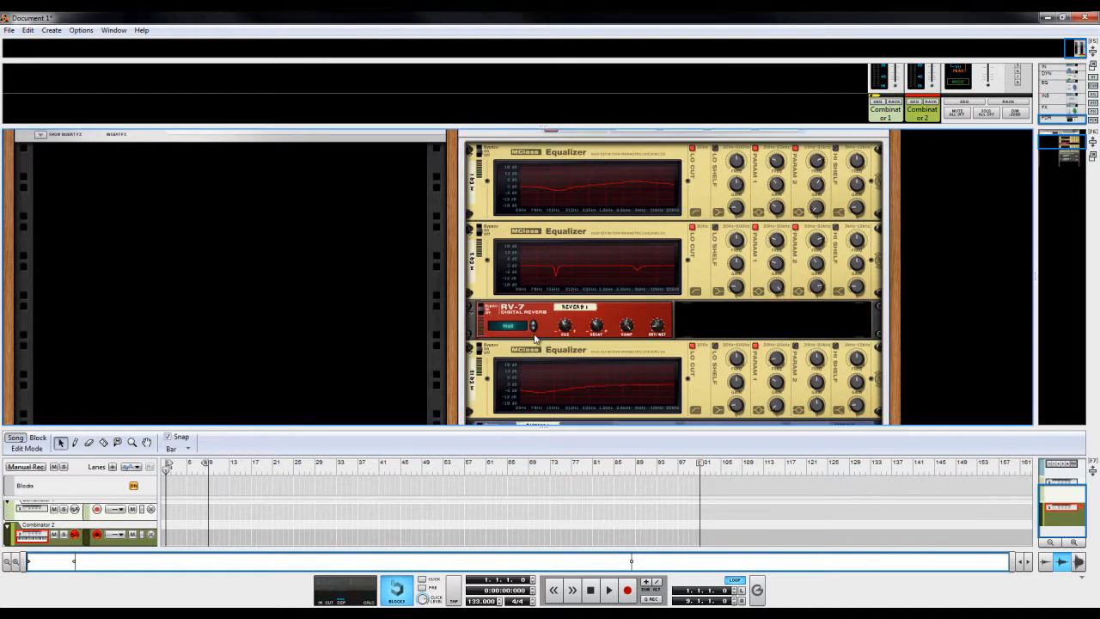
- Add The Echo below the second MClass Equalizer in Combinator 2
{"action": "right_click", "coordinate": [705, 268]}
{"action": "mouse_move", "coordinate": [816, 393]}
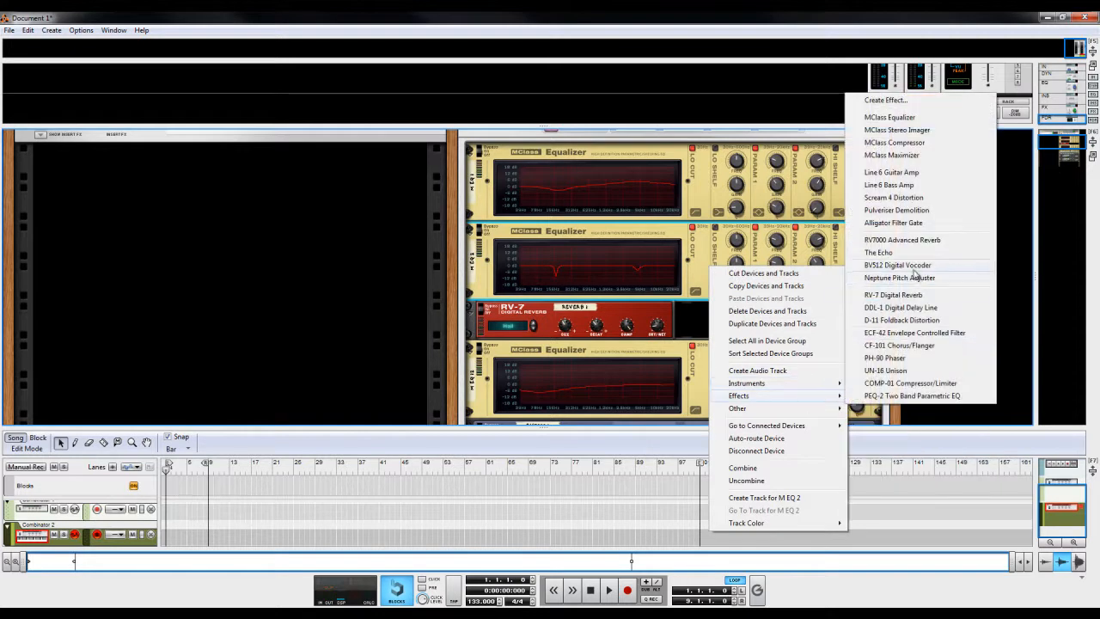
{"action": "left_click", "coordinate": [912, 256]}
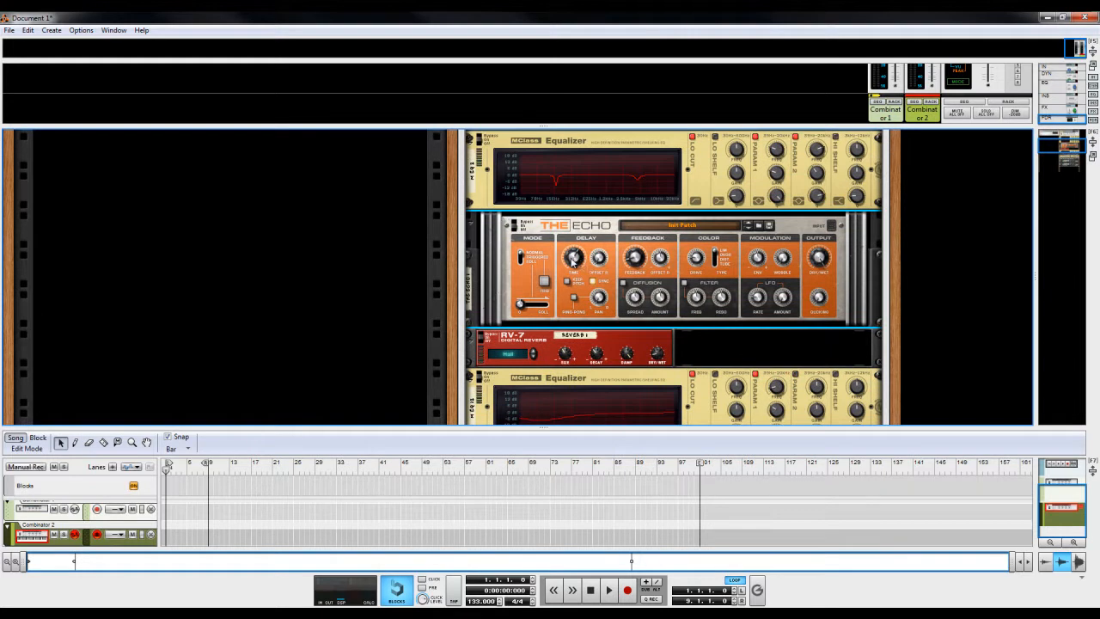
- Adjust The Echo's right-channel time offset, then enable diffusion with a spread of 92 and adjust its amount
{"action": "mouse_move", "coordinate": [573, 260]}
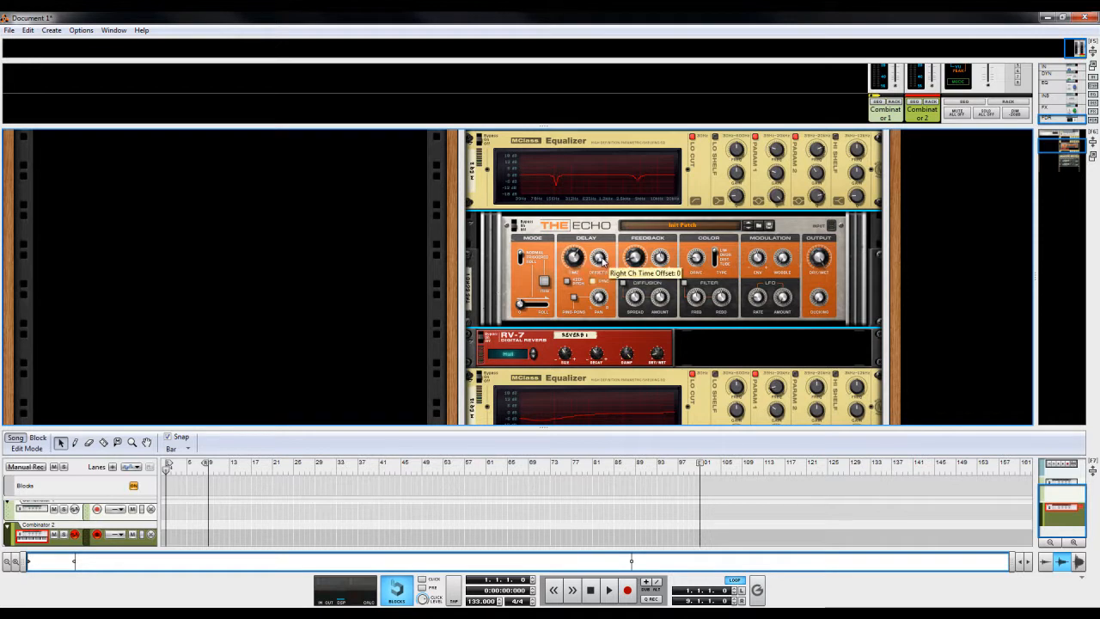
{"action": "left_click_drag", "start_coordinate": [603, 257], "coordinate": [603, 255]}
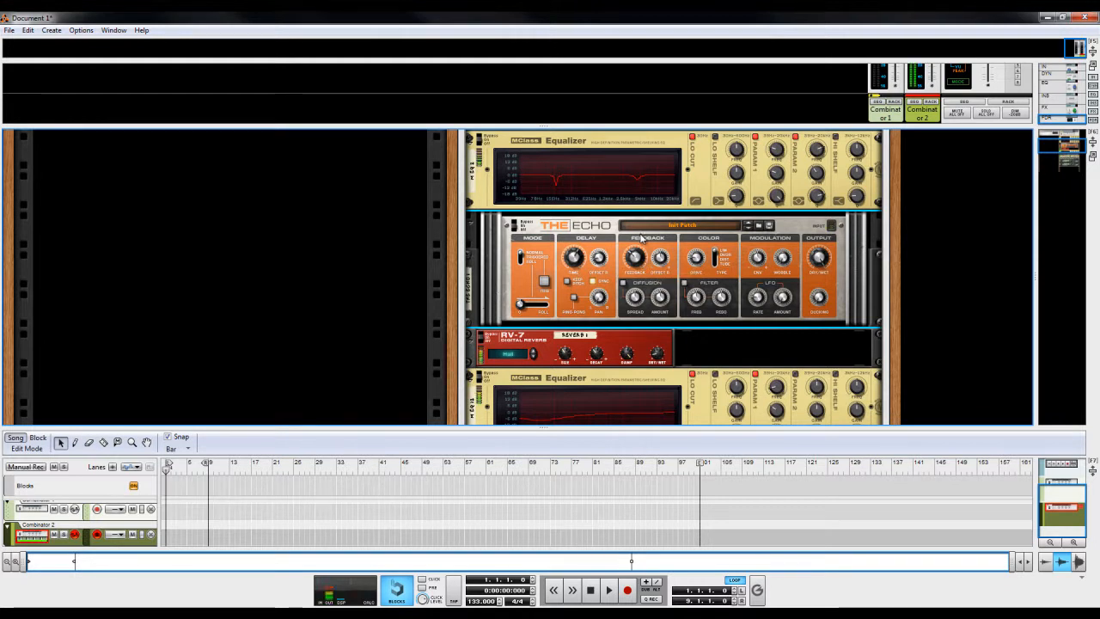
{"action": "left_click", "coordinate": [624, 284]}
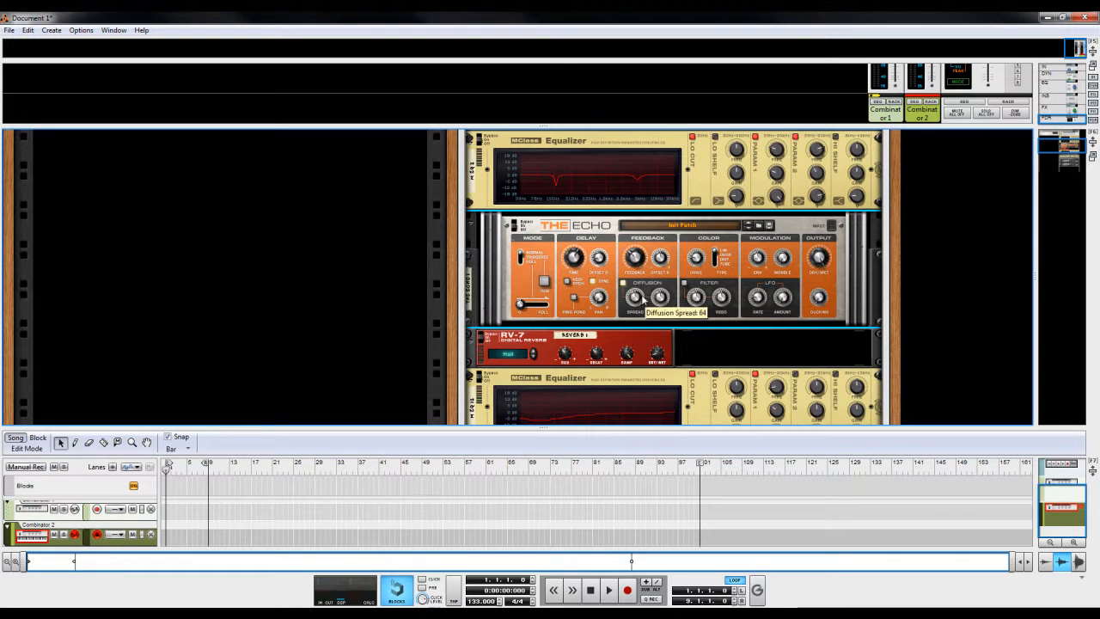
{"action": "left_click_drag", "start_coordinate": [645, 297], "coordinate": [648, 267]}
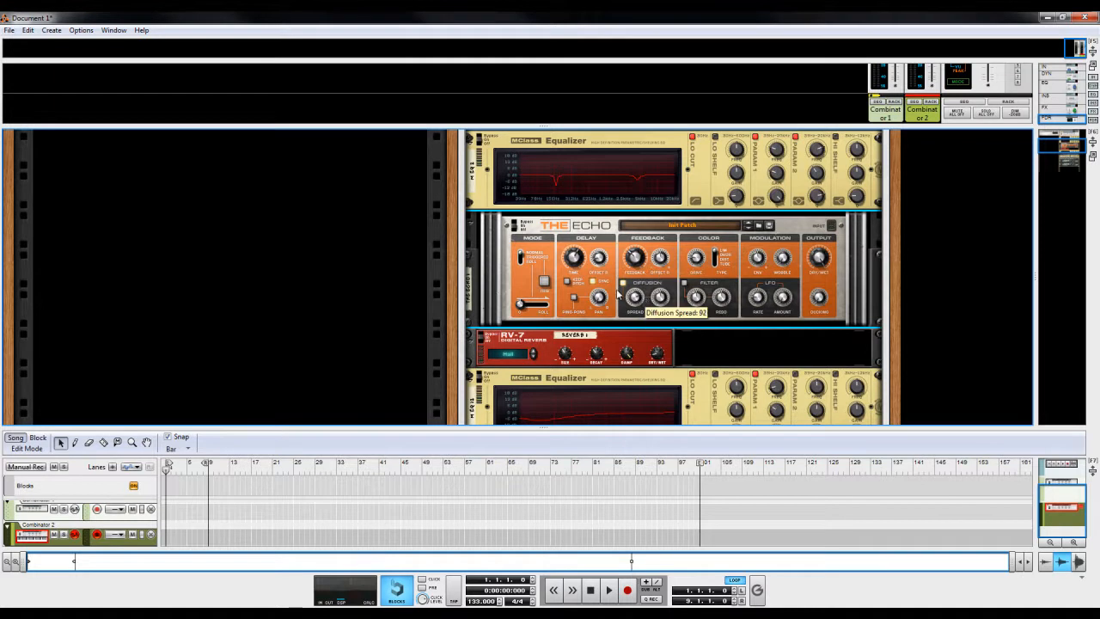
{"action": "left_click_drag", "start_coordinate": [659, 304], "coordinate": [652, 300]}
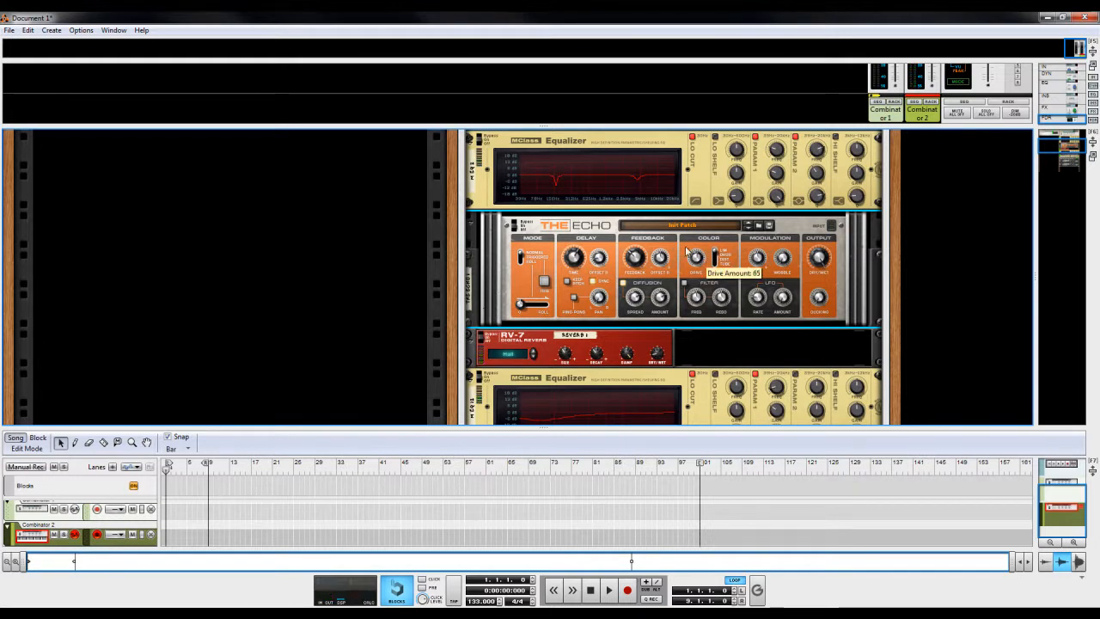
- Shape The Echo's color section by adjusting the drive amount and type and enabling the filter with adjusted frequency and resonance
{"action": "left_click_drag", "start_coordinate": [681, 246], "coordinate": [682, 242]}
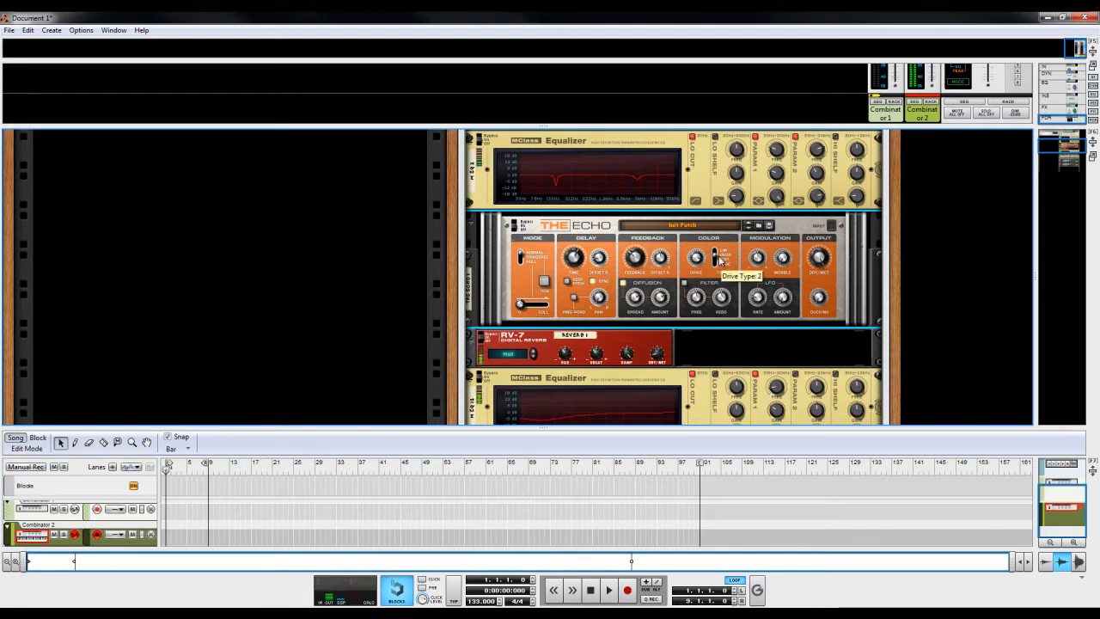
{"action": "left_click_drag", "start_coordinate": [719, 258], "coordinate": [718, 264]}
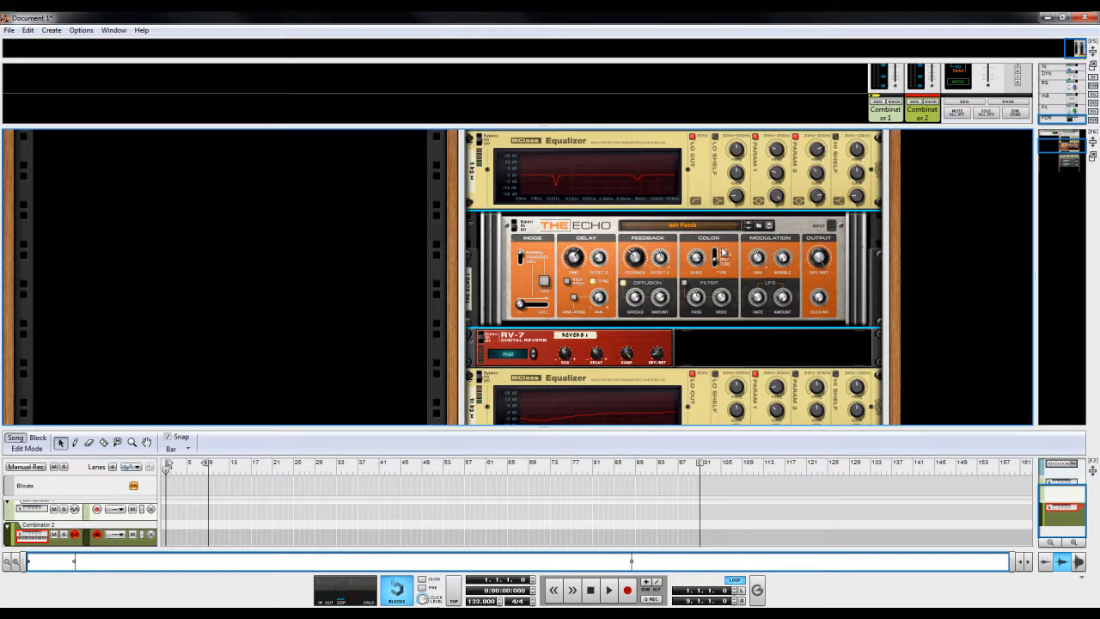
{"action": "left_click", "coordinate": [719, 264]}
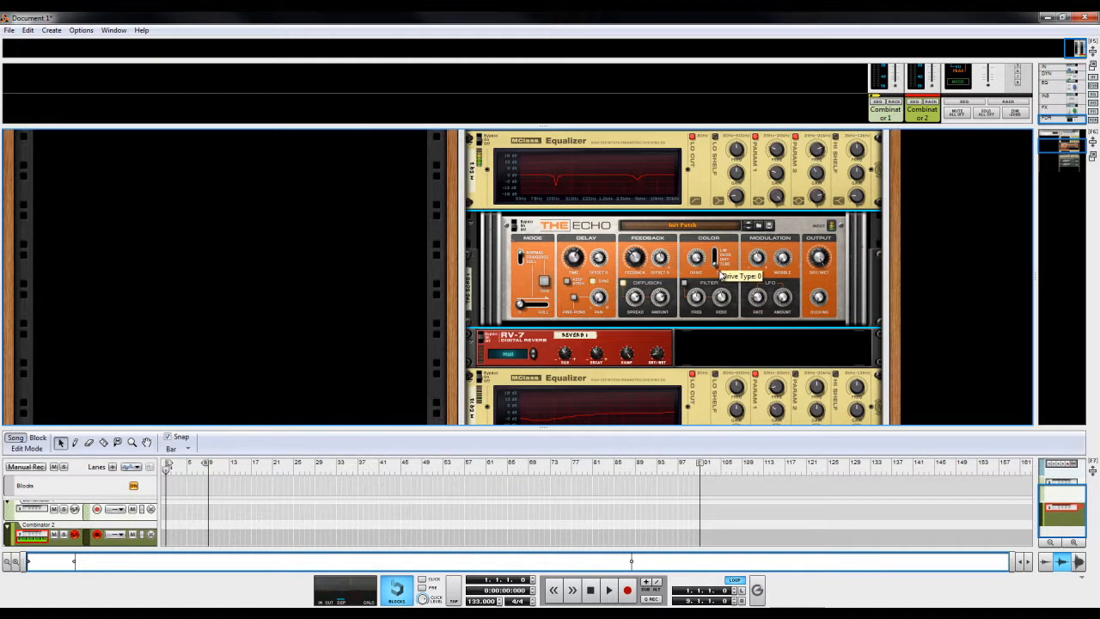
{"action": "left_click_drag", "start_coordinate": [720, 268], "coordinate": [716, 251]}
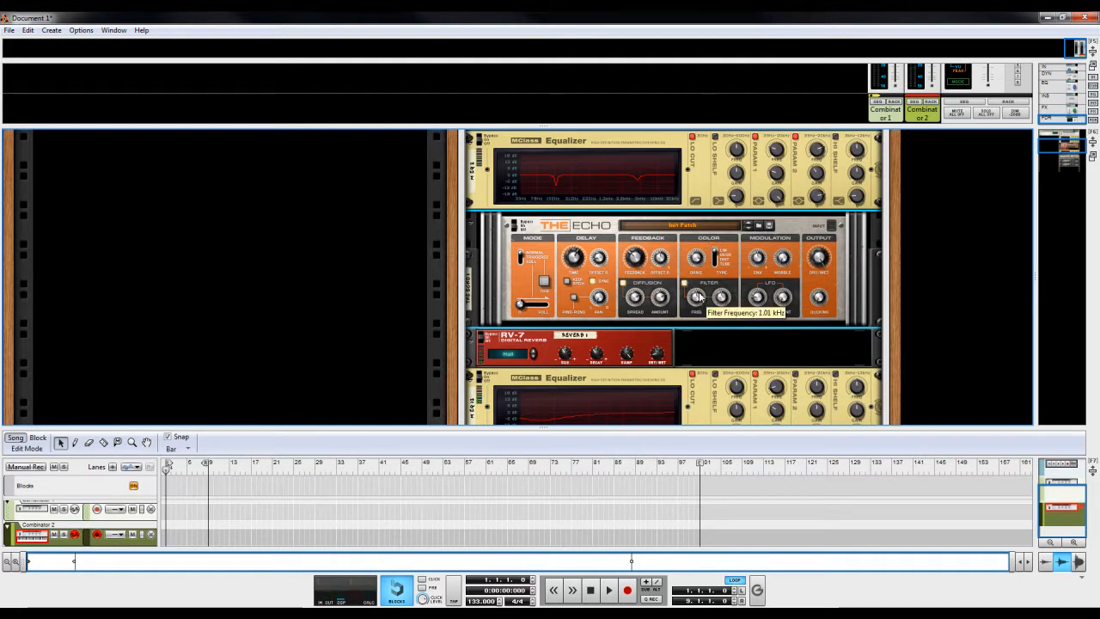
{"action": "left_click_drag", "start_coordinate": [697, 298], "coordinate": [697, 311]}
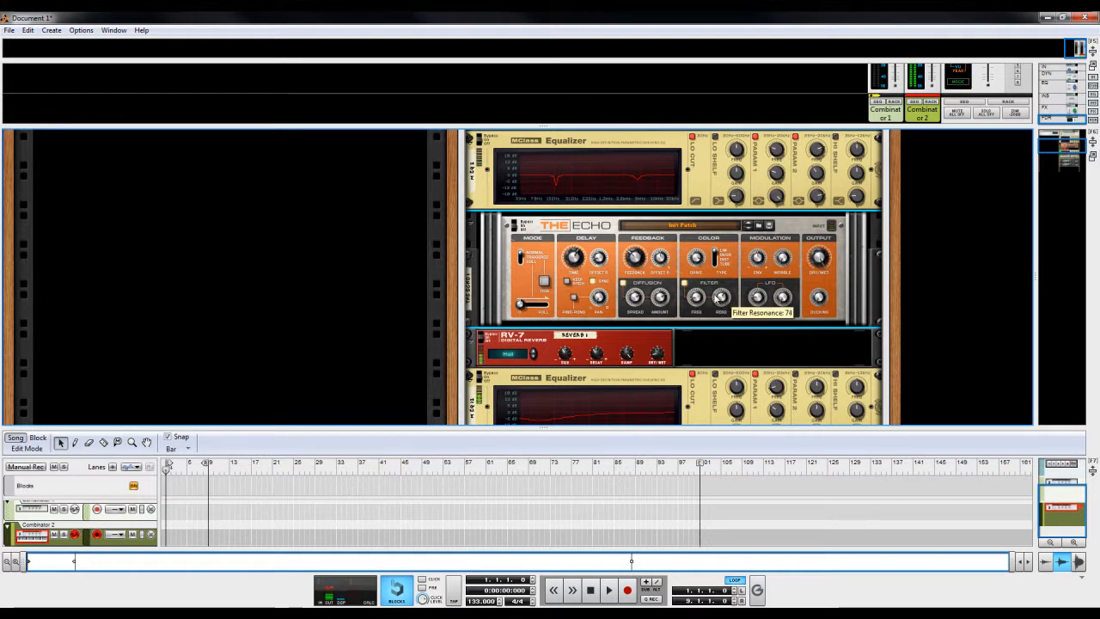
{"action": "mouse_move", "coordinate": [716, 293]}
{"action": "left_mouse_down"}
{"action": "mouse_move", "coordinate": [732, 317]}
{"action": "mouse_move", "coordinate": [691, 275]}
{"action": "mouse_move", "coordinate": [705, 303]}
{"action": "mouse_move", "coordinate": [696, 297]}
{"action": "left_mouse_up"}
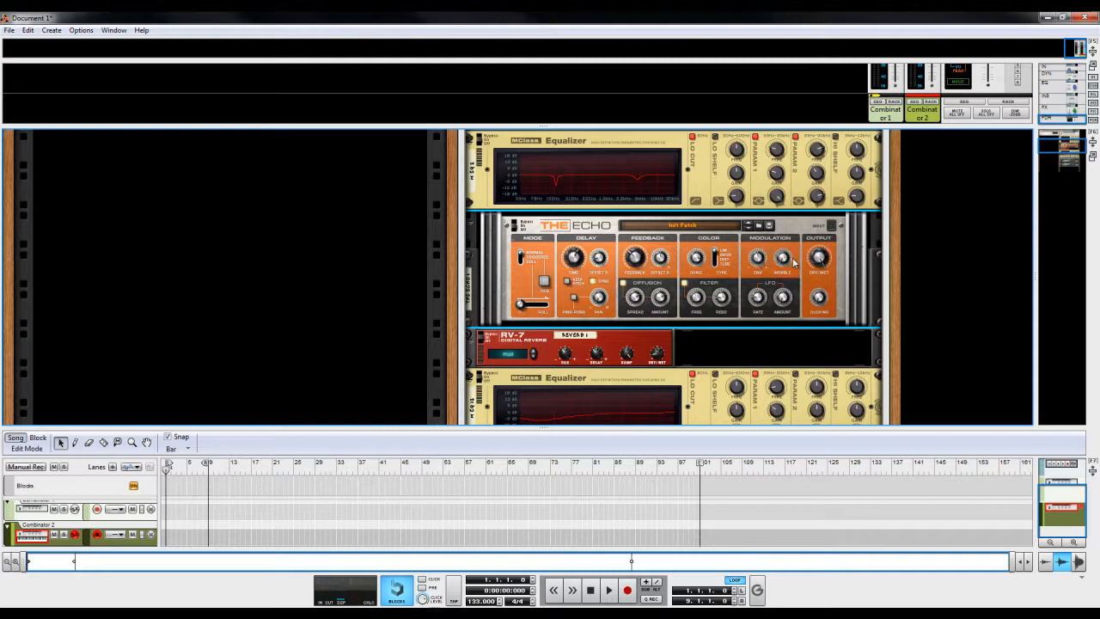
- Try out The Echo's envelope and wobble modulation and its dry/wet balance
{"action": "mouse_move", "coordinate": [759, 261]}
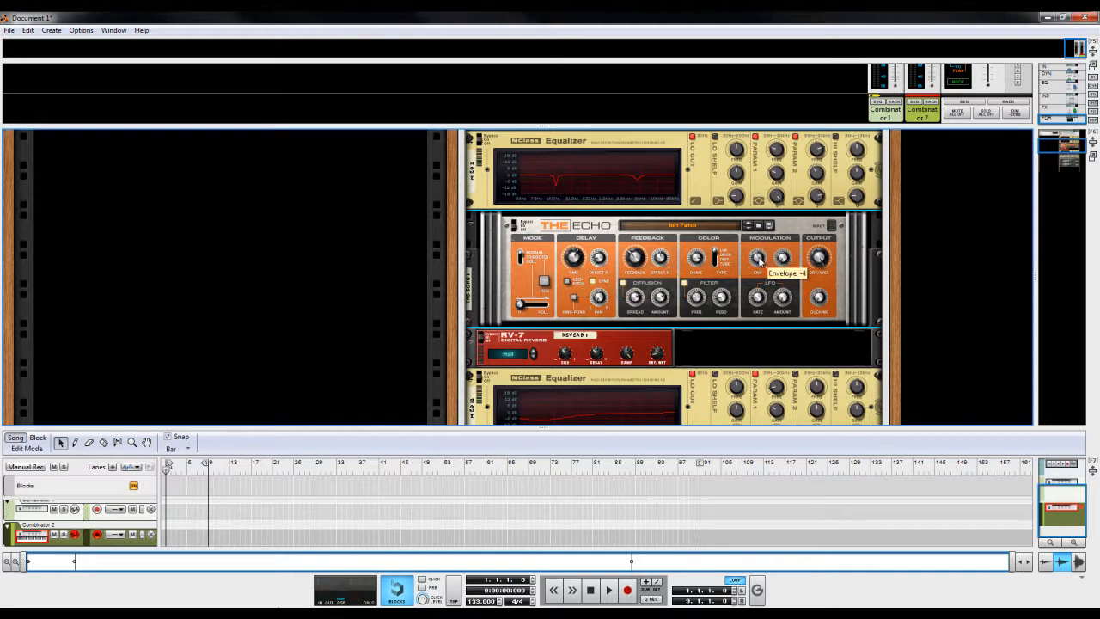
{"action": "left_click_drag", "start_coordinate": [759, 260], "coordinate": [789, 249]}
{"action": "mouse_move", "coordinate": [787, 263]}
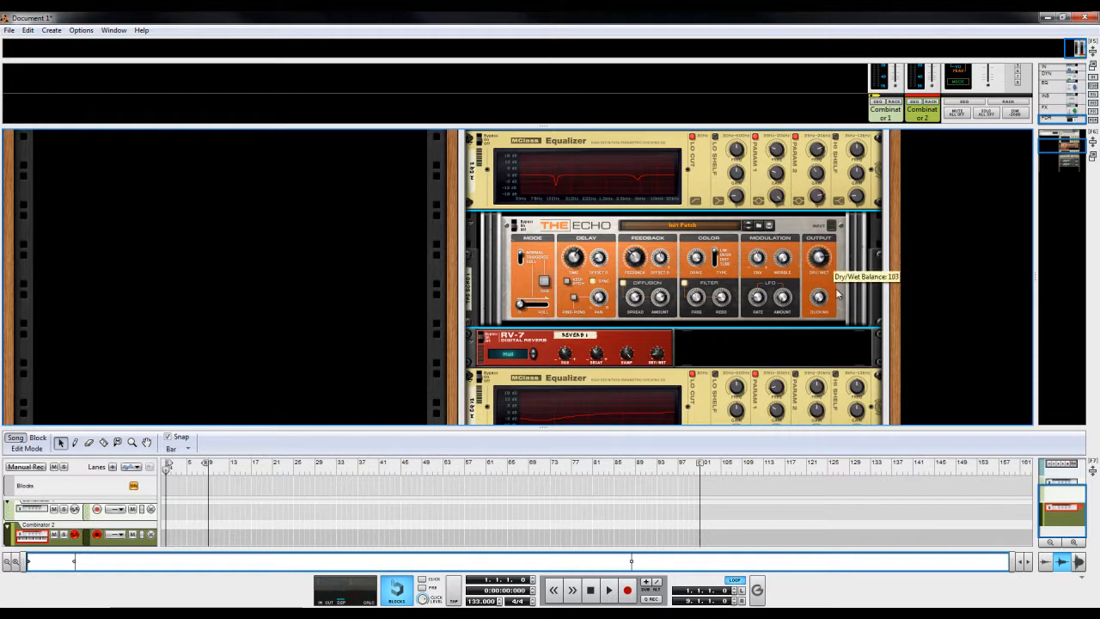
{"action": "left_click_drag", "start_coordinate": [866, 344], "coordinate": [875, 352]}
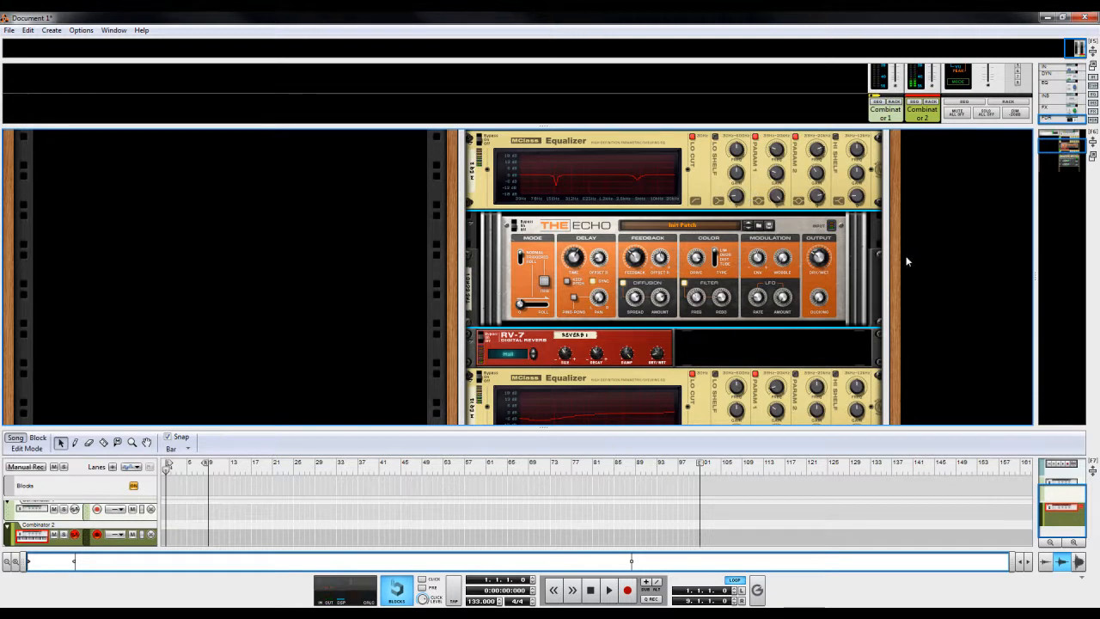
- Collapse Combinator 2 and create a third Combinator below it
{"action": "left_click_drag", "start_coordinate": [896, 239], "coordinate": [896, 275]}
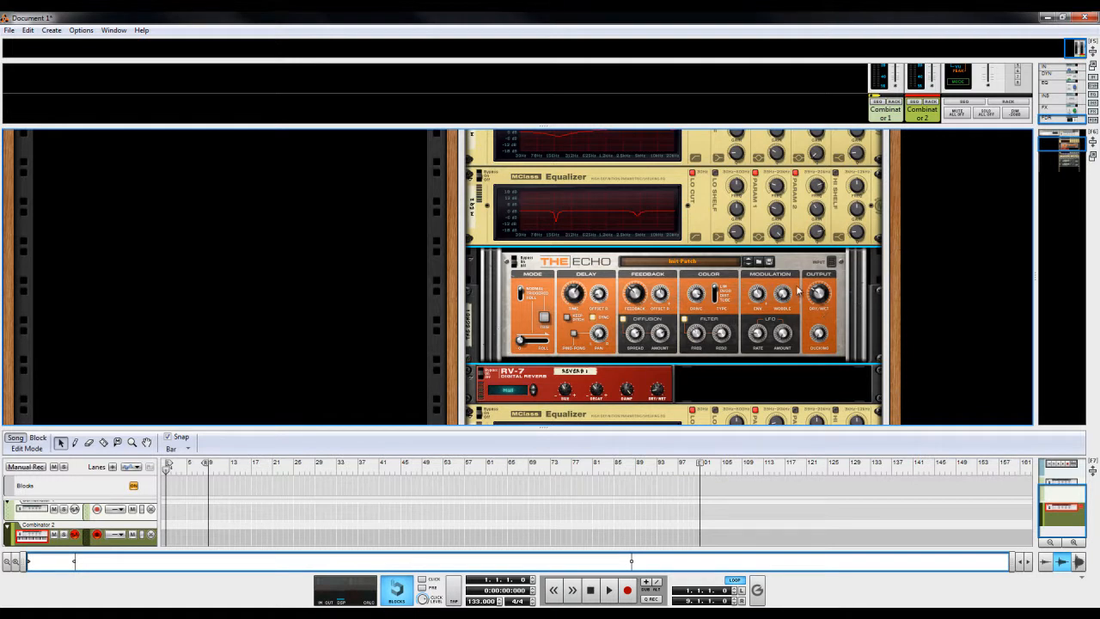
{"action": "scroll", "coordinate": [899, 185], "scroll_direction": "up", "scroll_amount": 5}
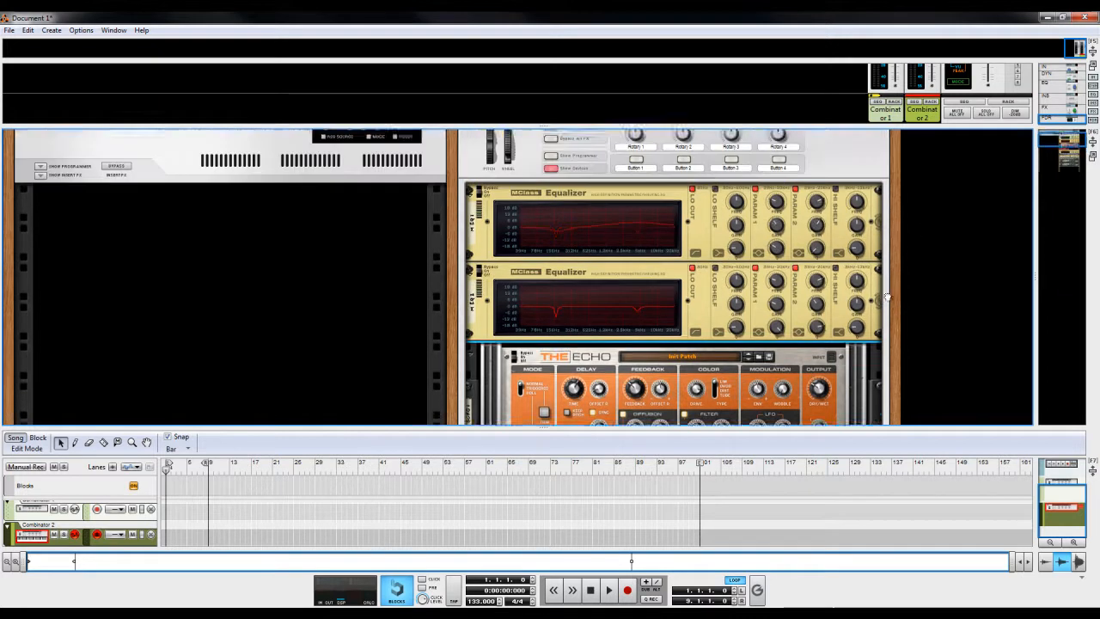
{"action": "left_click", "coordinate": [470, 185]}
{"action": "right_click", "coordinate": [560, 238]}
{"action": "mouse_move", "coordinate": [629, 323]}
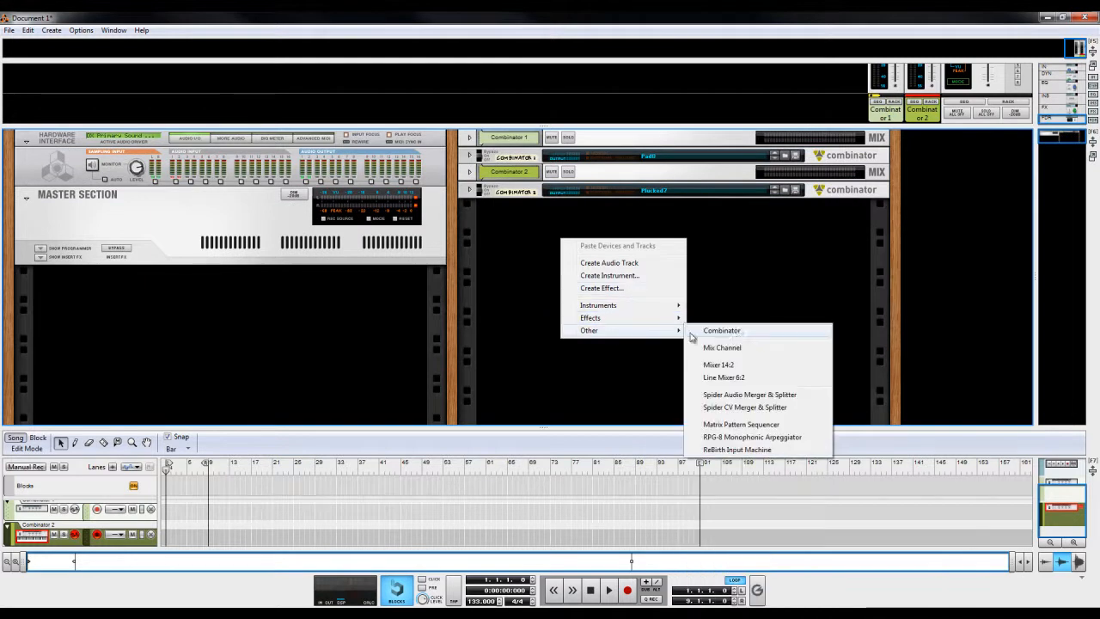
{"action": "left_click", "coordinate": [737, 327]}
- Add a Line Mixer 6:2 inside Combinator 3
{"action": "right_click", "coordinate": [638, 307]}
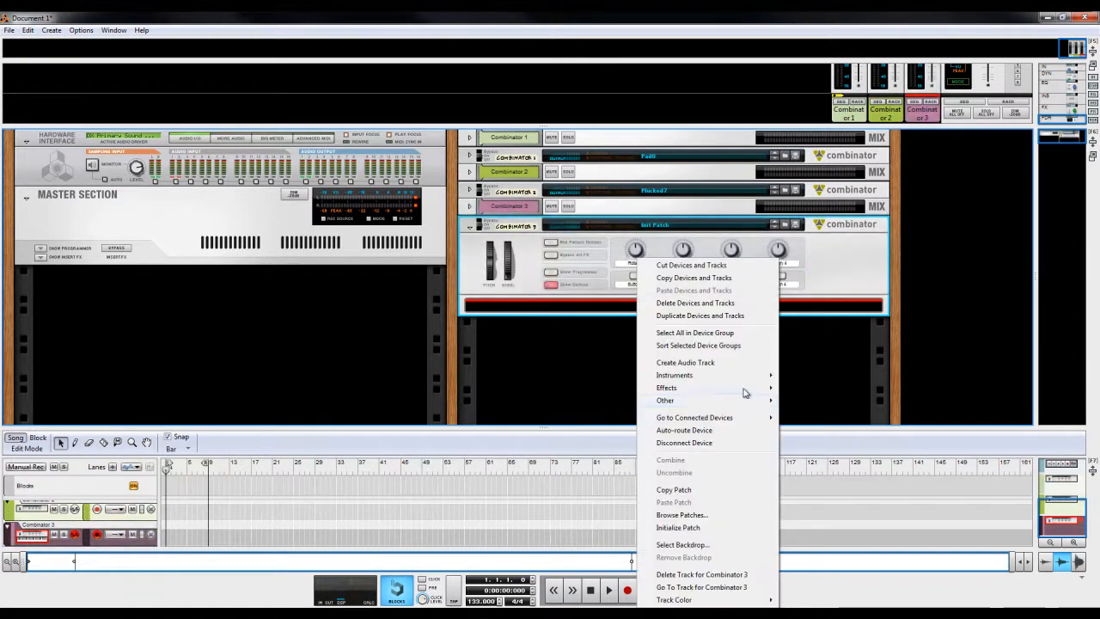
{"action": "mouse_move", "coordinate": [712, 401]}
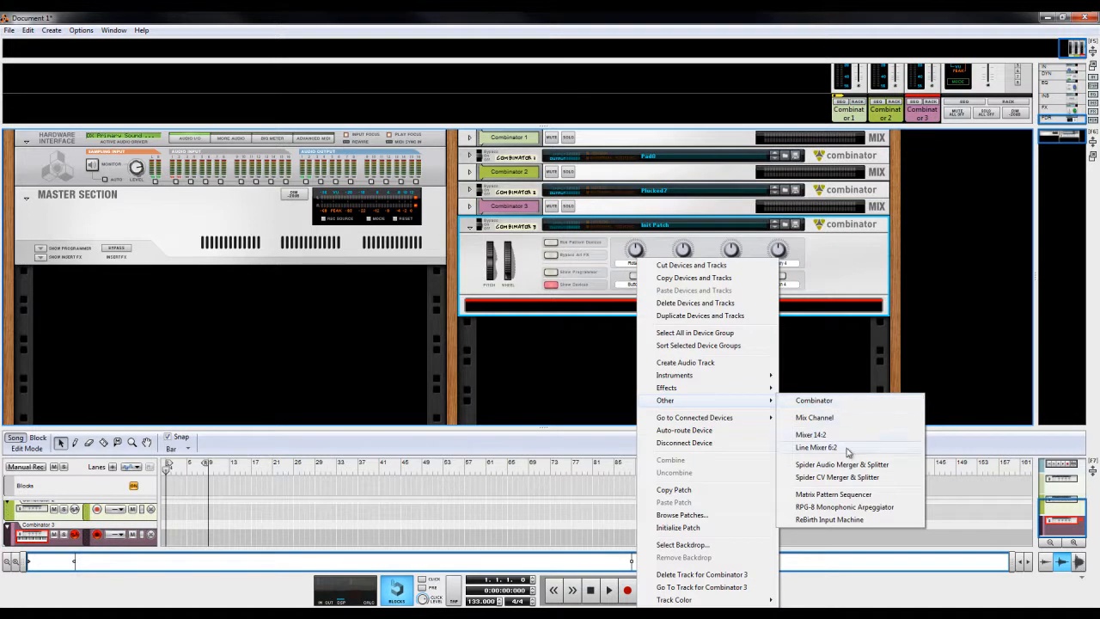
{"action": "left_click", "coordinate": [860, 449]}
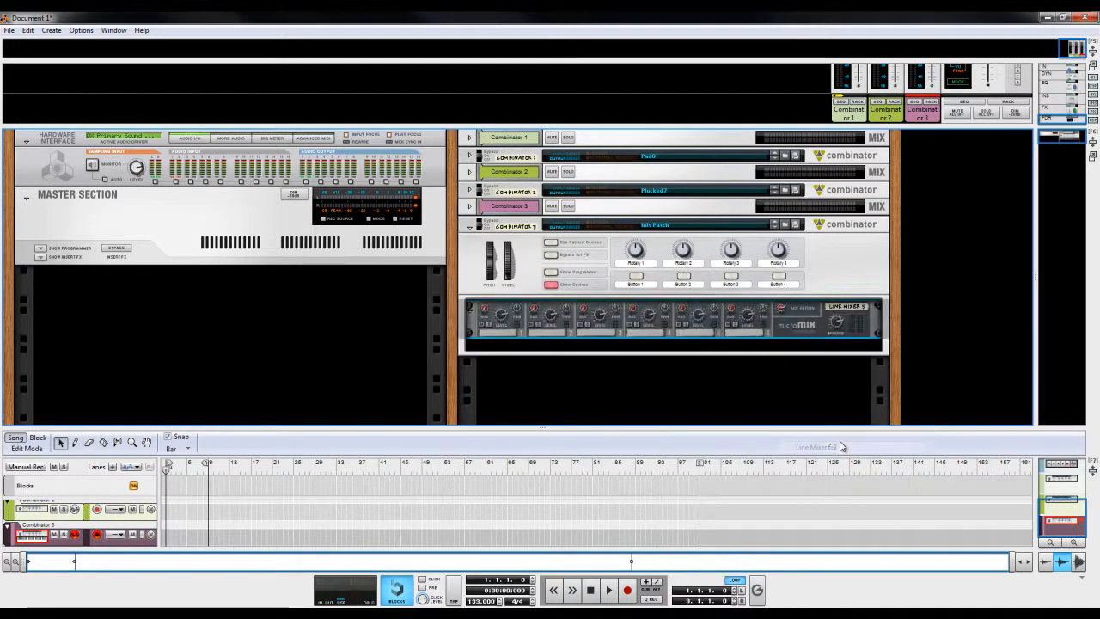
- Add a Redrum drum machine below the line mixer in Combinator 3
{"action": "right_click", "coordinate": [663, 345]}
{"action": "mouse_move", "coordinate": [751, 403]}
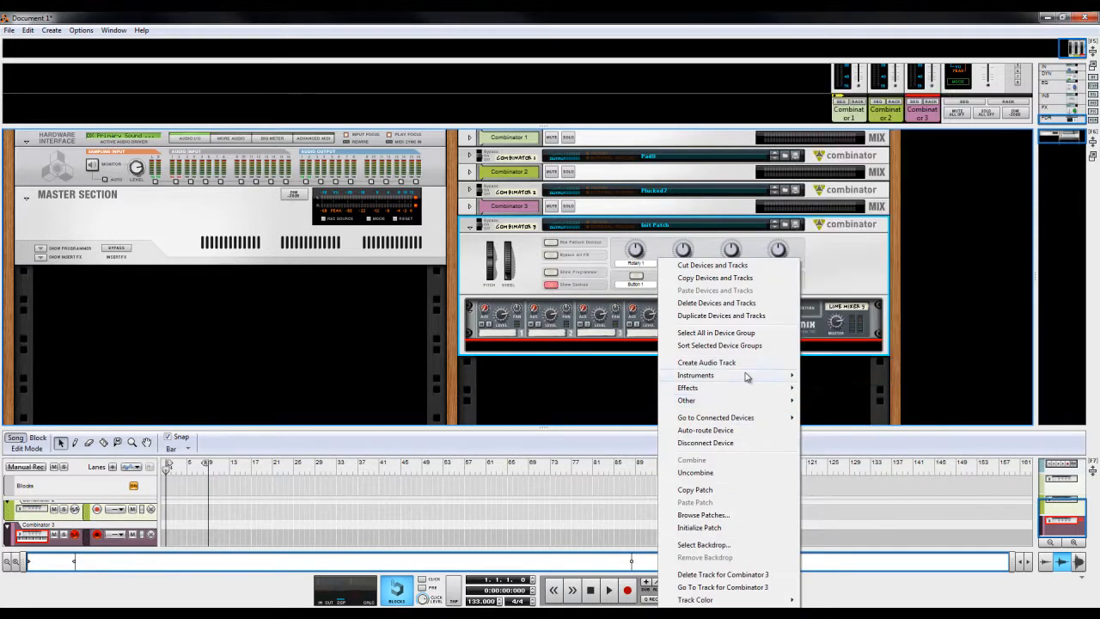
{"action": "mouse_move", "coordinate": [743, 375]}
{"action": "left_click", "coordinate": [876, 490]}
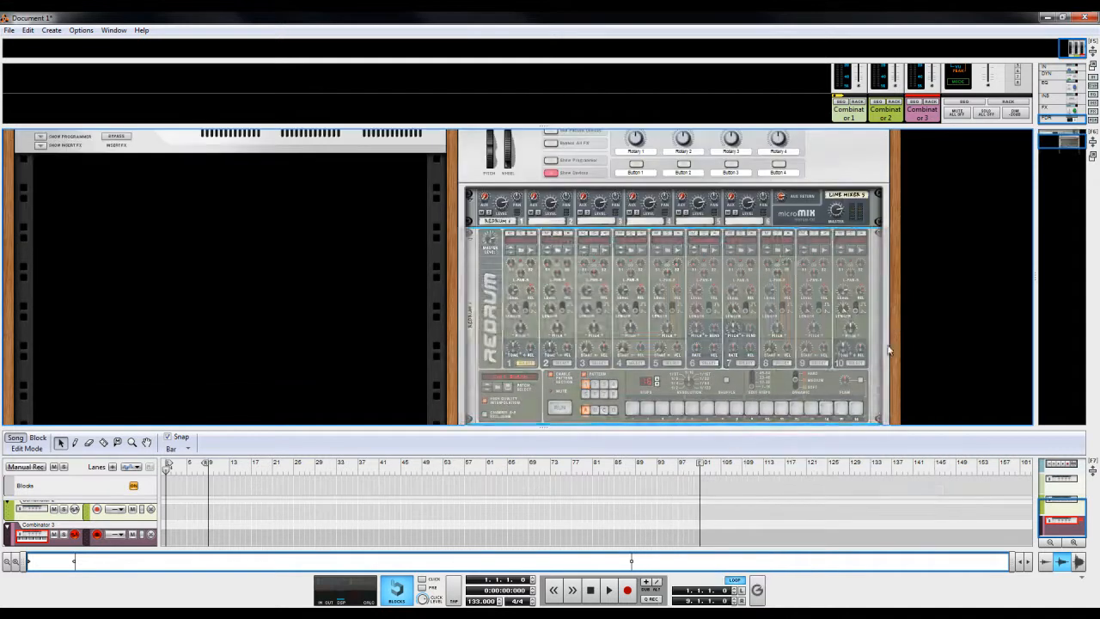
- Program Redrum channel 1 with hits on steps 1, 5, 9 and 13 and start the pattern
{"action": "left_click", "coordinate": [632, 307]}
{"action": "left_click", "coordinate": [691, 307]}
{"action": "left_click", "coordinate": [751, 307]}
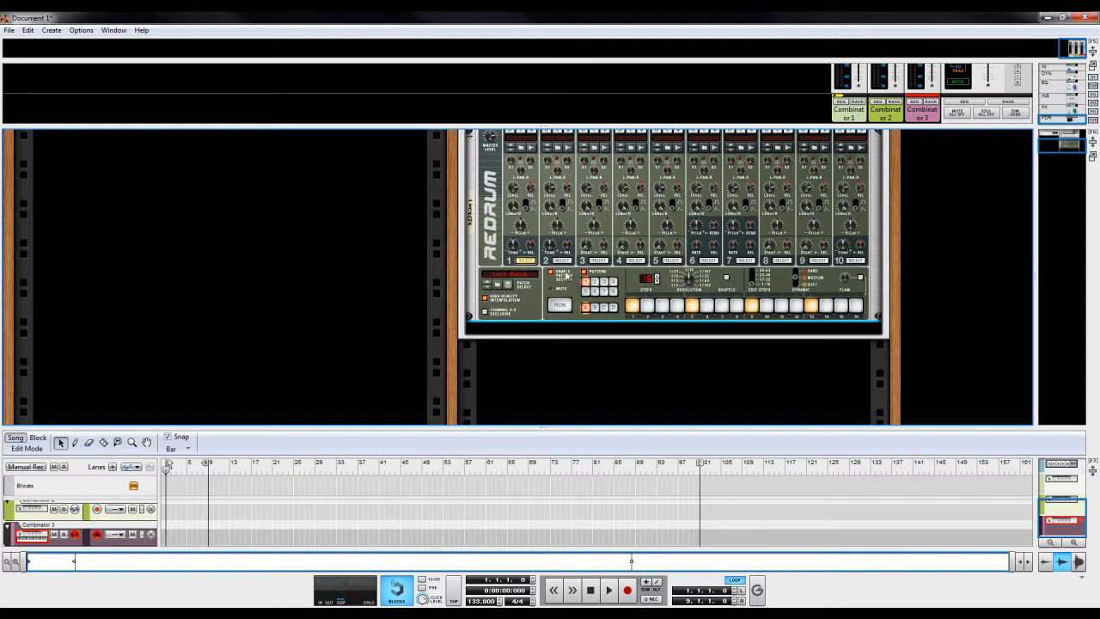
{"action": "left_click", "coordinate": [558, 307]}
- Load the sample VEC3 Bassdrums Trance 01 from the VEC3 Trance Kicks folder into Redrum channel 1
{"action": "left_click_drag", "start_coordinate": [898, 207], "coordinate": [897, 252]}
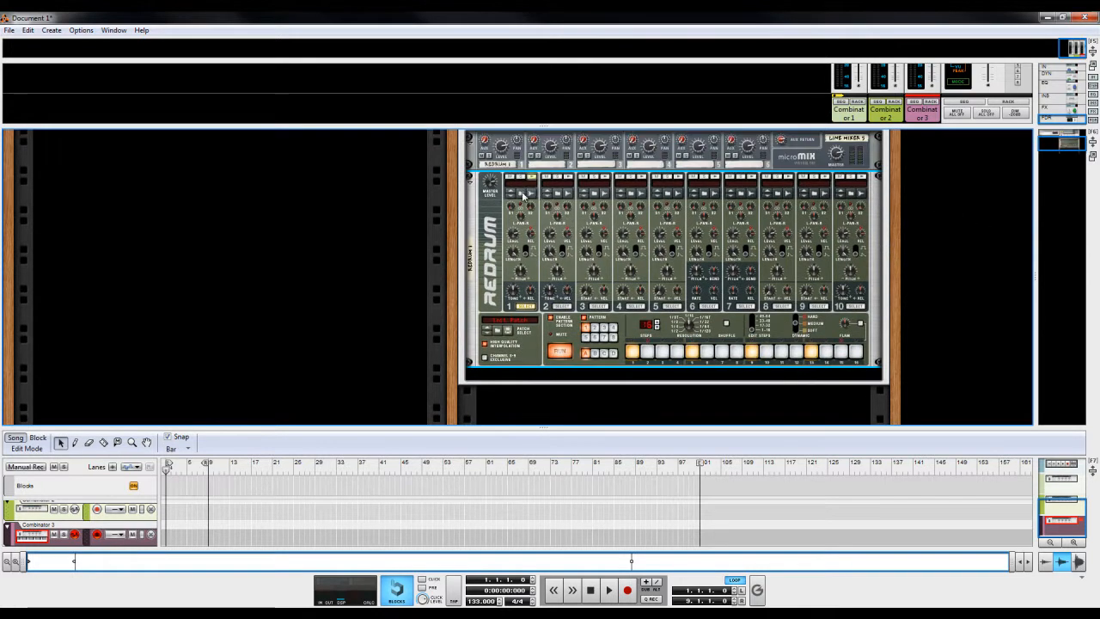
{"action": "left_click", "coordinate": [522, 193]}
{"action": "left_click", "coordinate": [437, 165]}
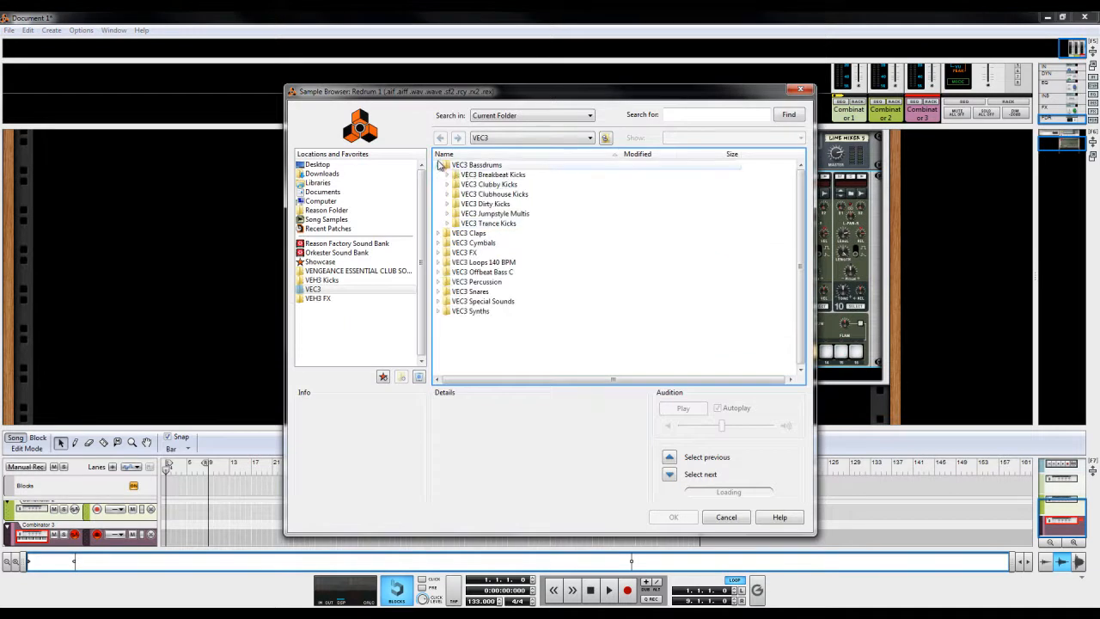
{"action": "left_click", "coordinate": [447, 224]}
{"action": "left_click", "coordinate": [530, 174]}
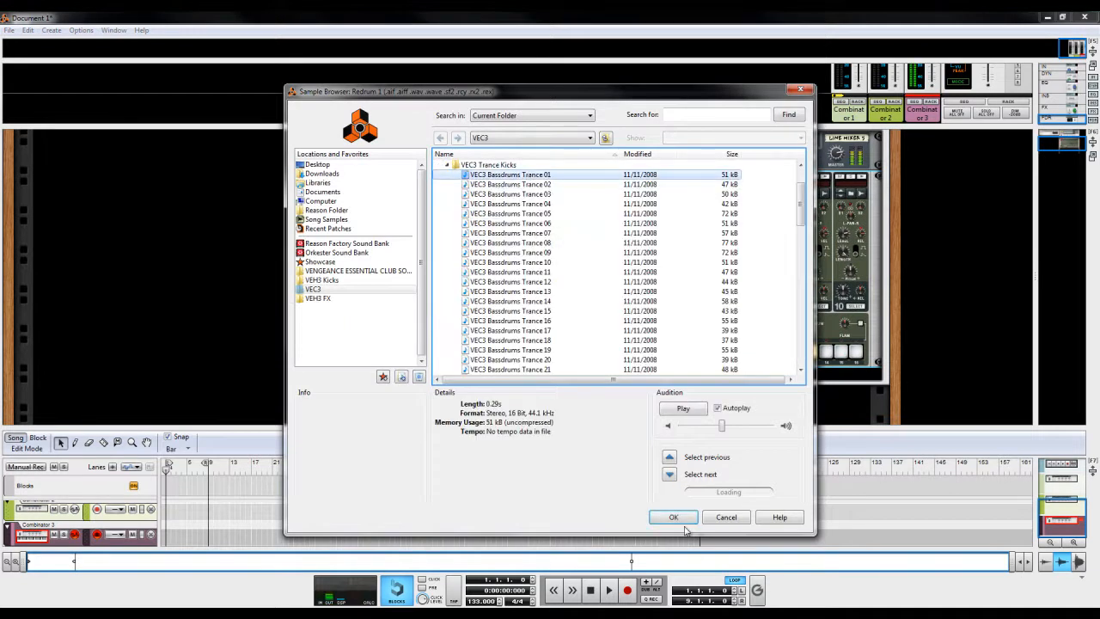
{"action": "left_click", "coordinate": [682, 519]}
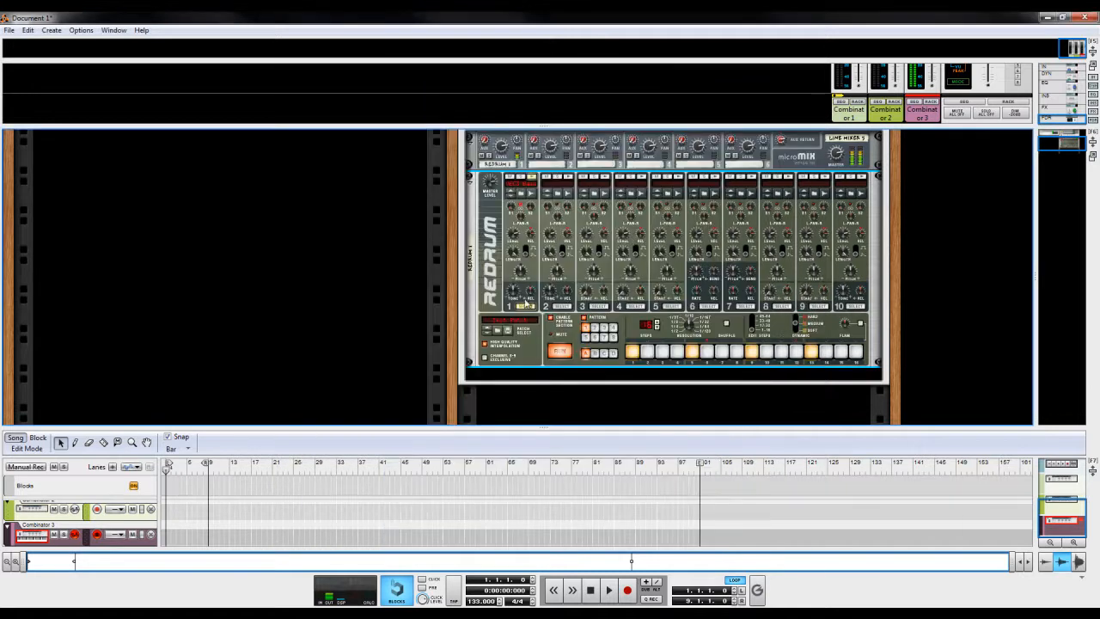
- Program Redrum channel 2 with hits on steps 5 and 13
{"action": "left_click", "coordinate": [561, 306]}
{"action": "left_click", "coordinate": [694, 354]}
{"action": "left_click", "coordinate": [811, 353]}
- Load the sample VEC3 Claps 001 from the VEC3 Claps folder into Redrum channel 2
{"action": "left_click", "coordinate": [556, 194]}
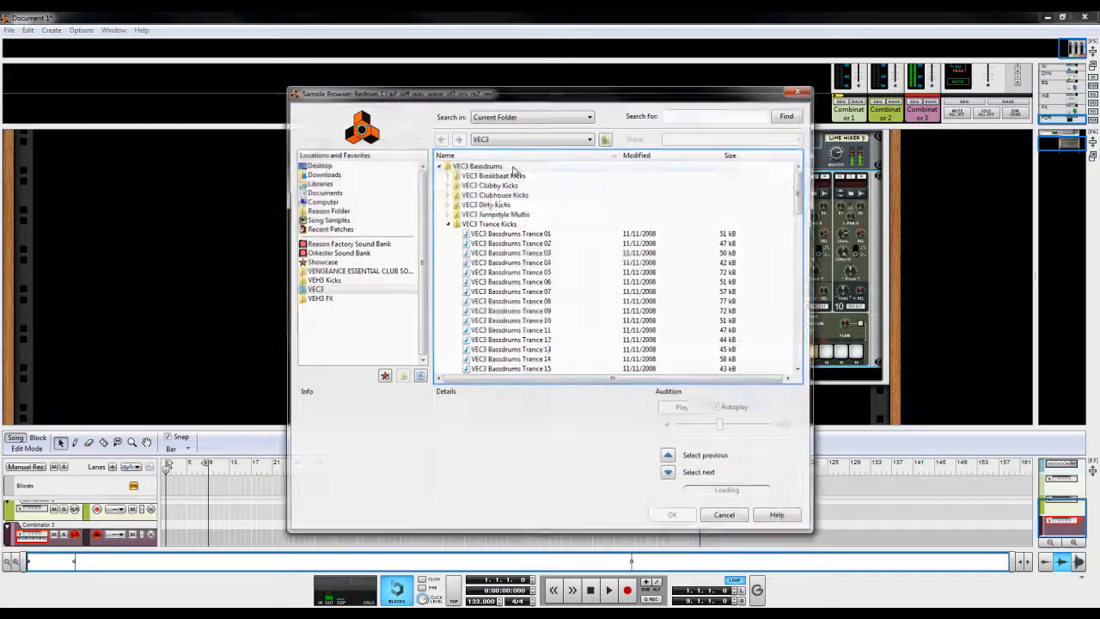
{"action": "left_click", "coordinate": [447, 223]}
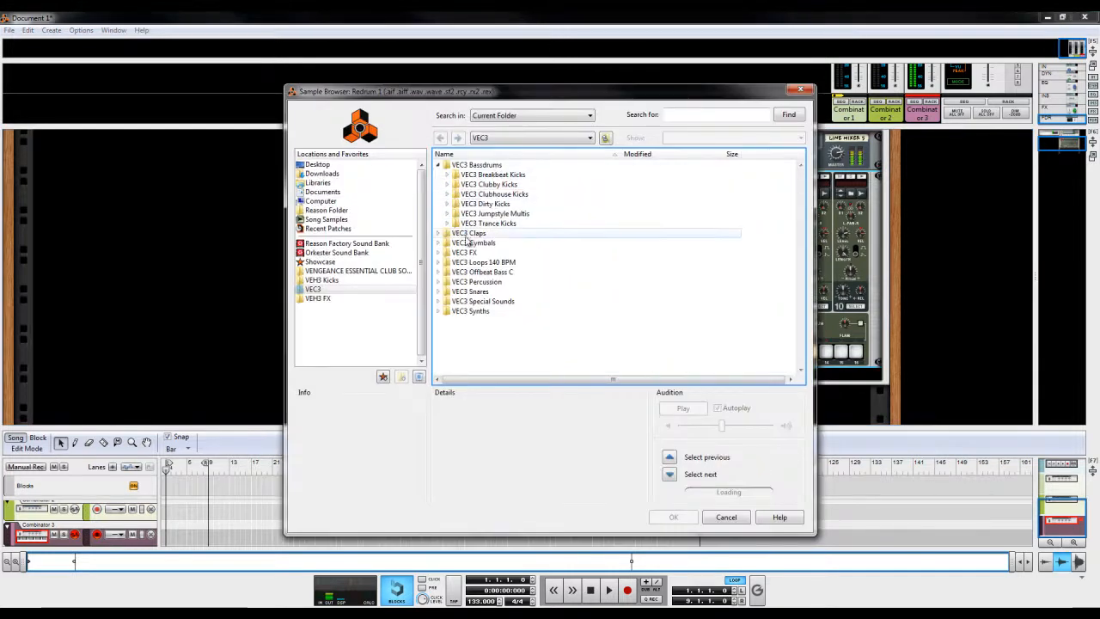
{"action": "left_click", "coordinate": [438, 165]}
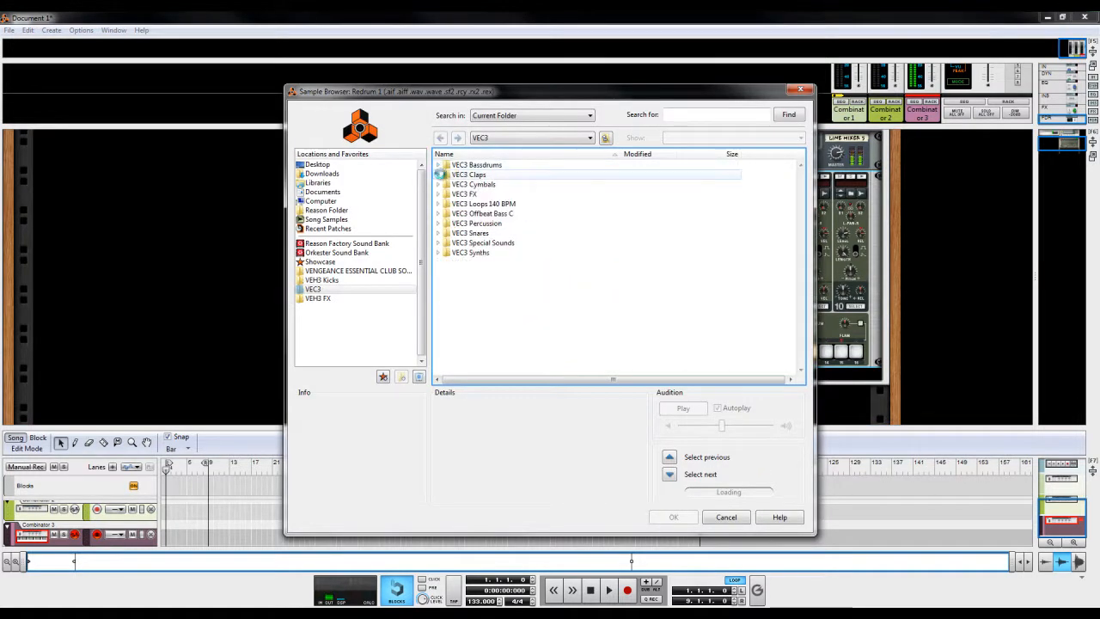
{"action": "left_click", "coordinate": [438, 175]}
{"action": "left_click", "coordinate": [523, 194]}
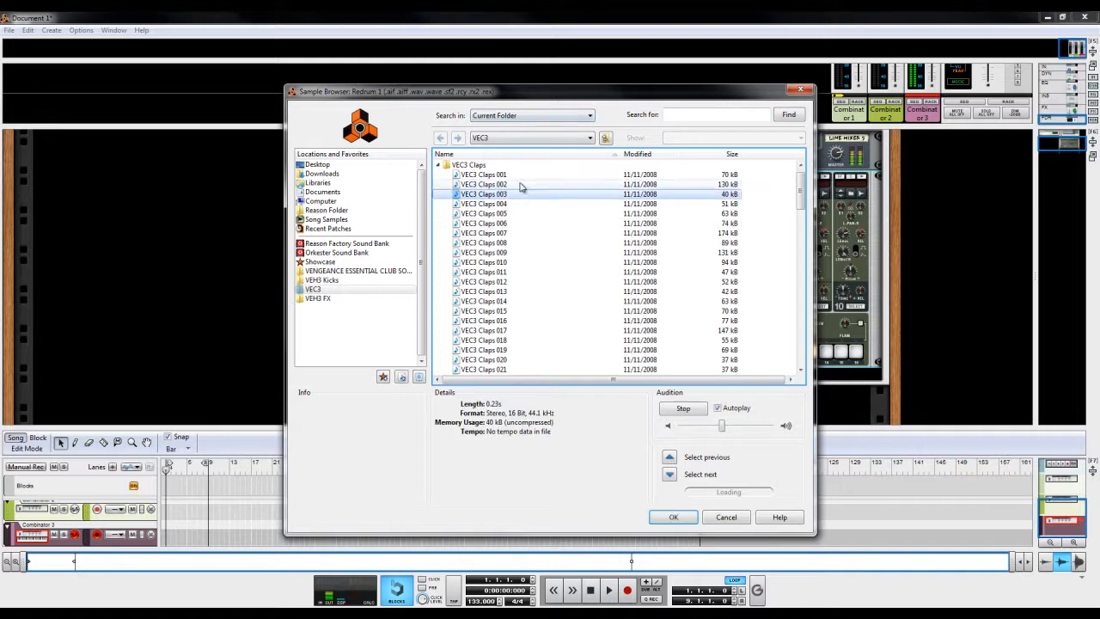
{"action": "left_click", "coordinate": [486, 174]}
{"action": "left_click", "coordinate": [674, 517]}
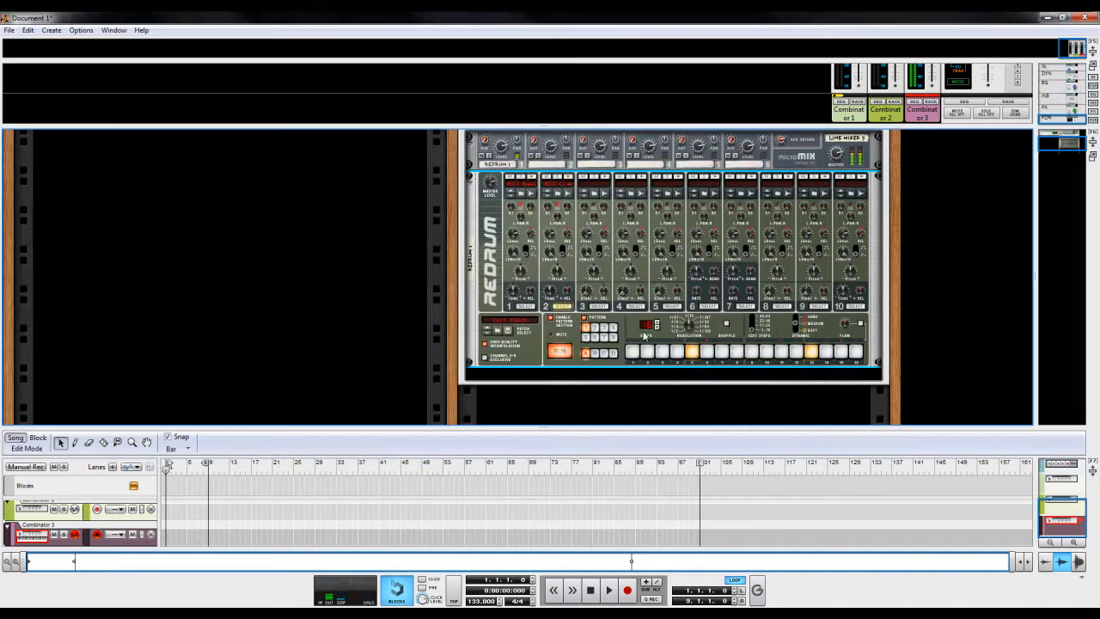
- Program Redrum channel 3 with hits on steps 3, 7, 11 and 15
{"action": "left_click", "coordinate": [600, 307]}
{"action": "left_click", "coordinate": [662, 352]}
{"action": "left_click", "coordinate": [721, 352]}
{"action": "left_click", "coordinate": [781, 352]}
{"action": "left_click", "coordinate": [839, 352]}
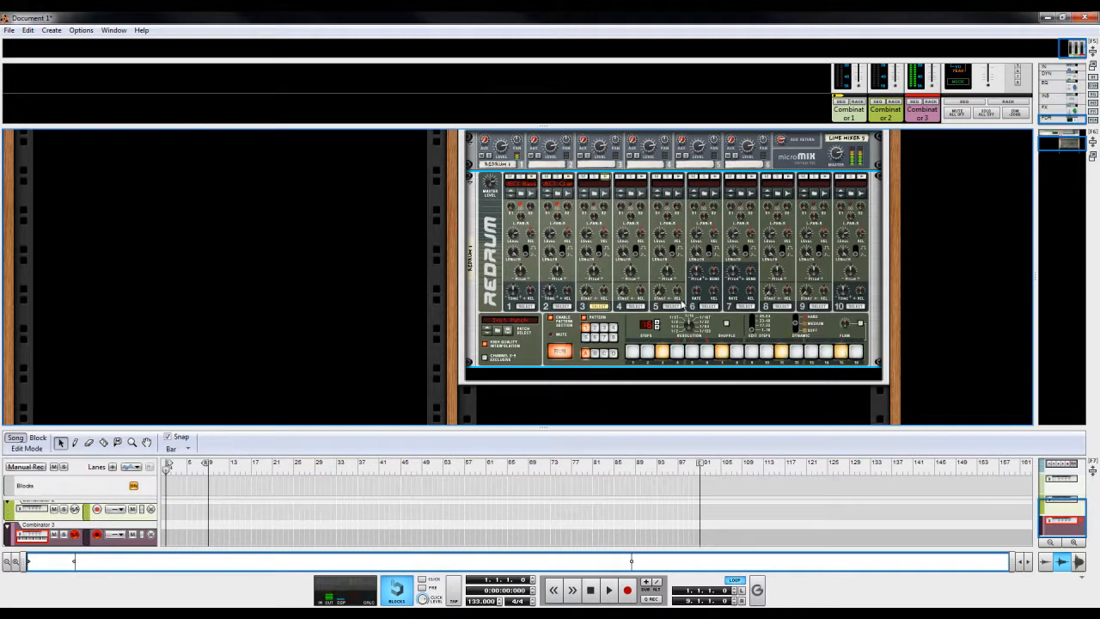
- Audition open hi-hats in VEC3 HH Open, load VEC3 Cymbals HH Open 011 into Redrum channel 3, and stop playback
{"action": "left_click", "coordinate": [594, 178]}
{"action": "left_click", "coordinate": [440, 177]}
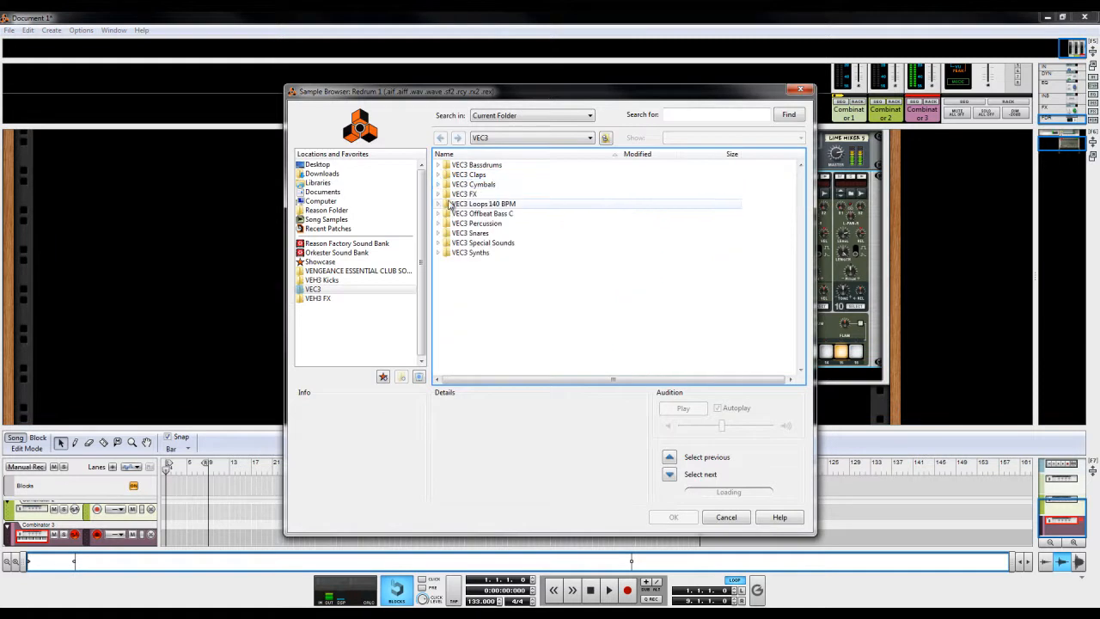
{"action": "left_click", "coordinate": [439, 185]}
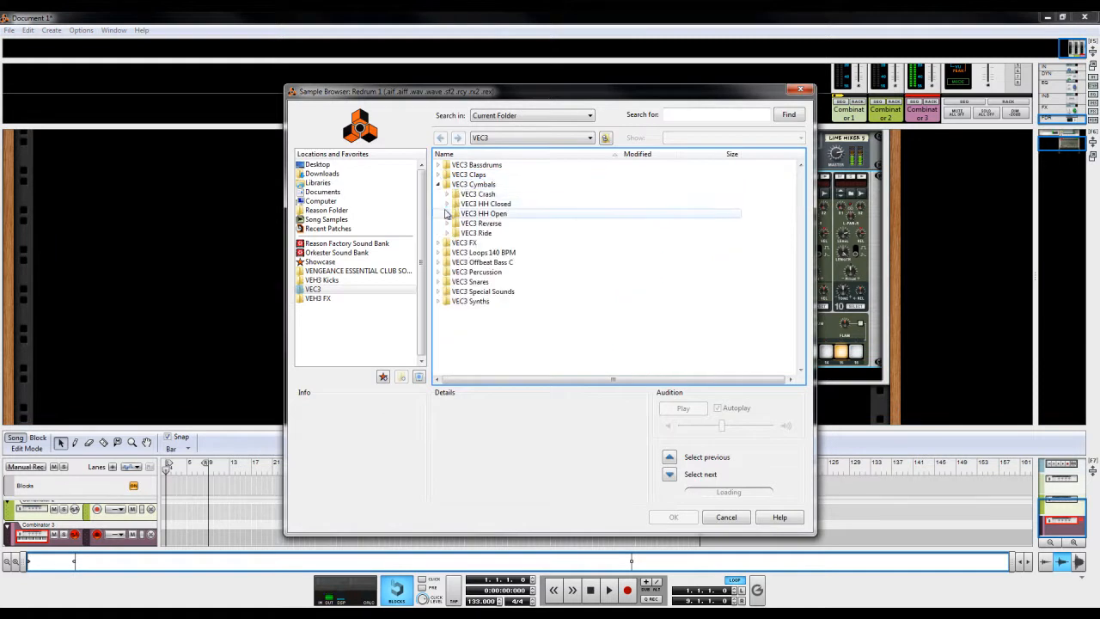
{"action": "left_click", "coordinate": [446, 213]}
{"action": "left_click", "coordinate": [547, 174]}
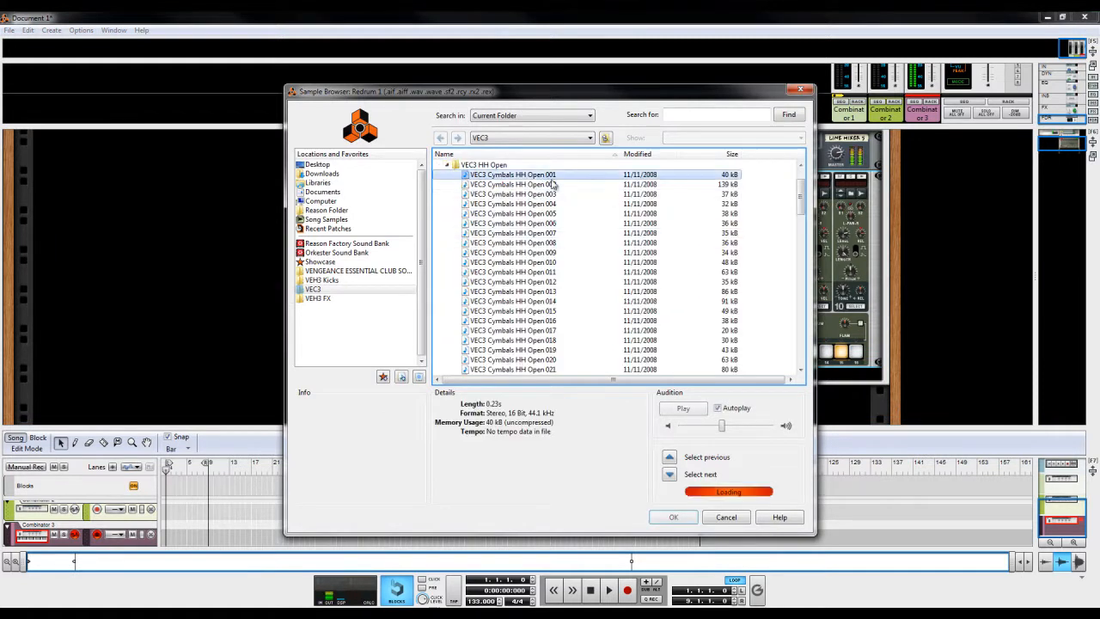
{"action": "left_click", "coordinate": [569, 233]}
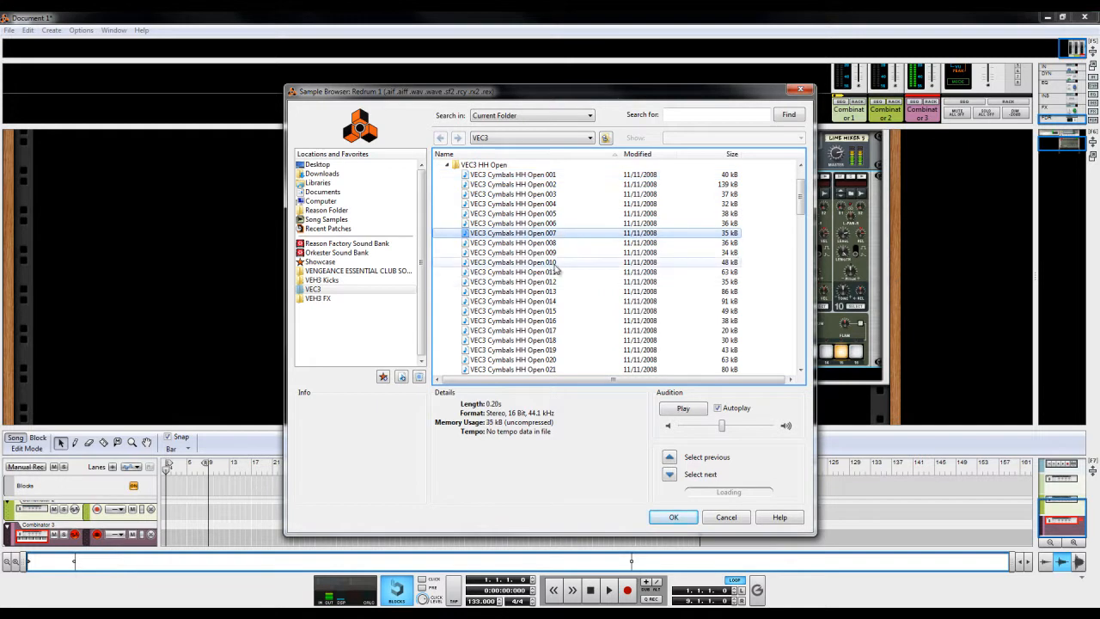
{"action": "left_click", "coordinate": [556, 271]}
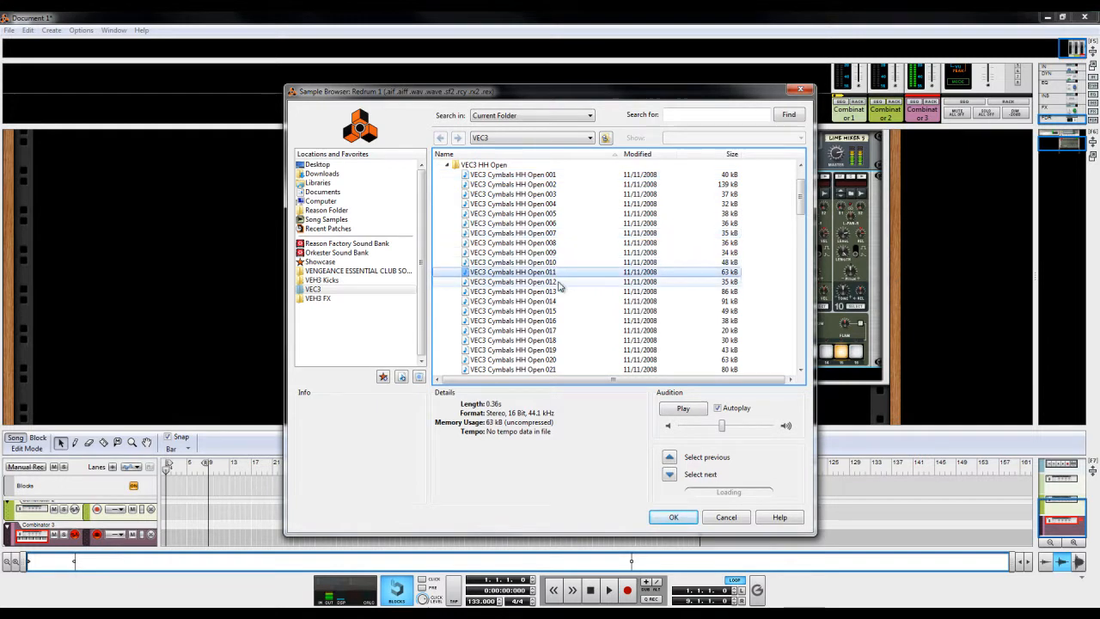
{"action": "left_click", "coordinate": [670, 516]}
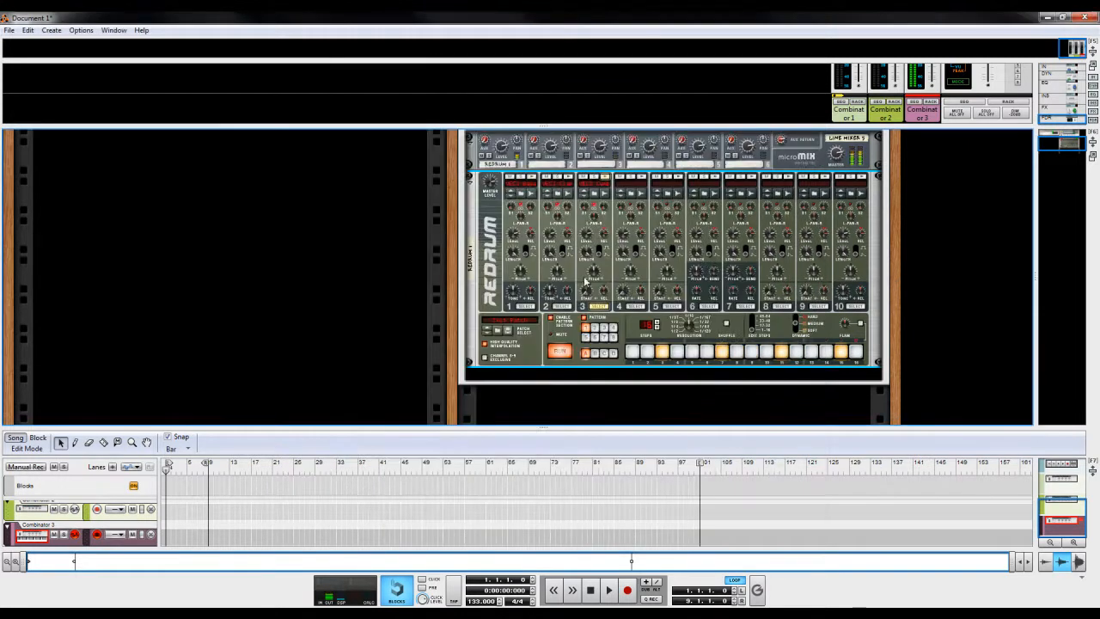
{"action": "left_click", "coordinate": [592, 590]}
- Add a Pulveriser Demolition effect inside Combinator 3 and place it above the line mixer
{"action": "right_click", "coordinate": [813, 145]}
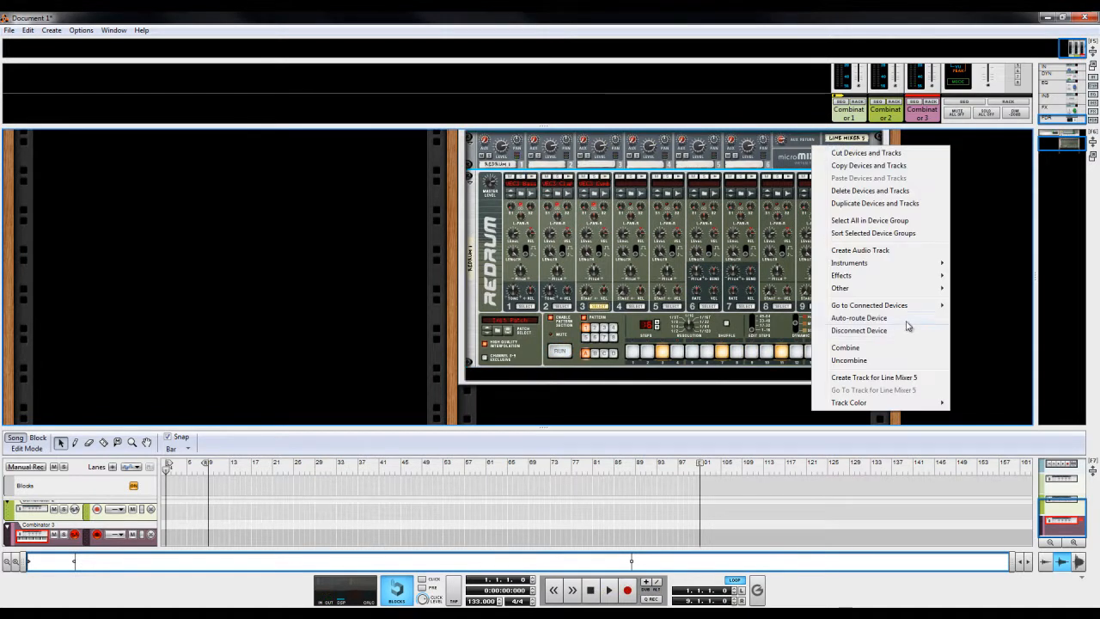
{"action": "mouse_move", "coordinate": [903, 288]}
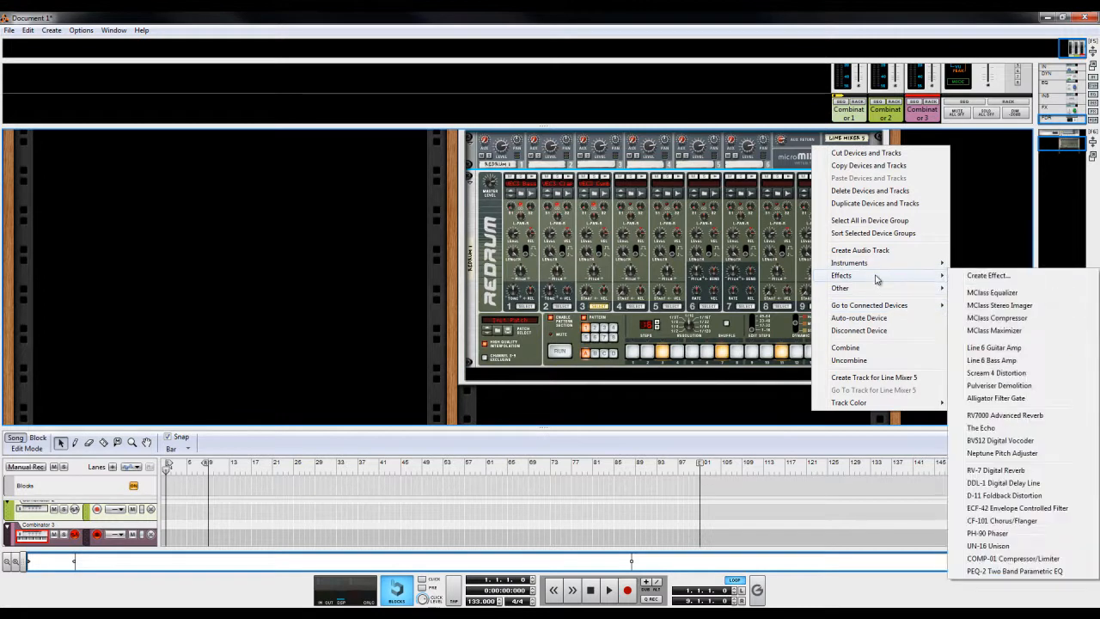
{"action": "left_click", "coordinate": [997, 386]}
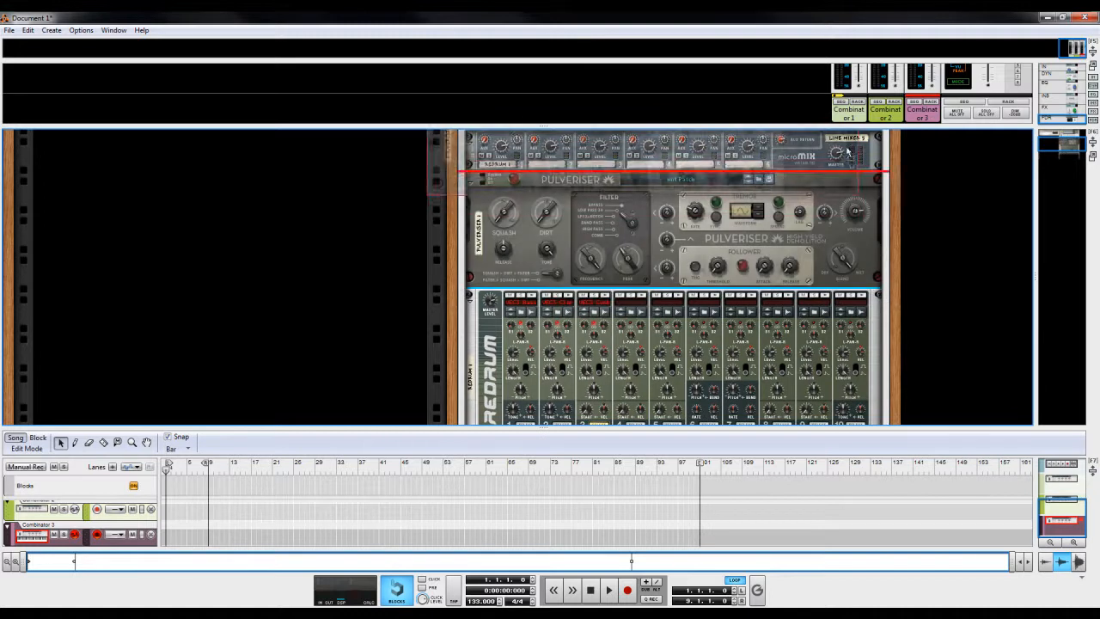
- Reroute the line mixer's master output into the Pulveriser input and the Pulveriser output into Combinator 3's From Devices input
{"action": "key", "text": "Tab"}
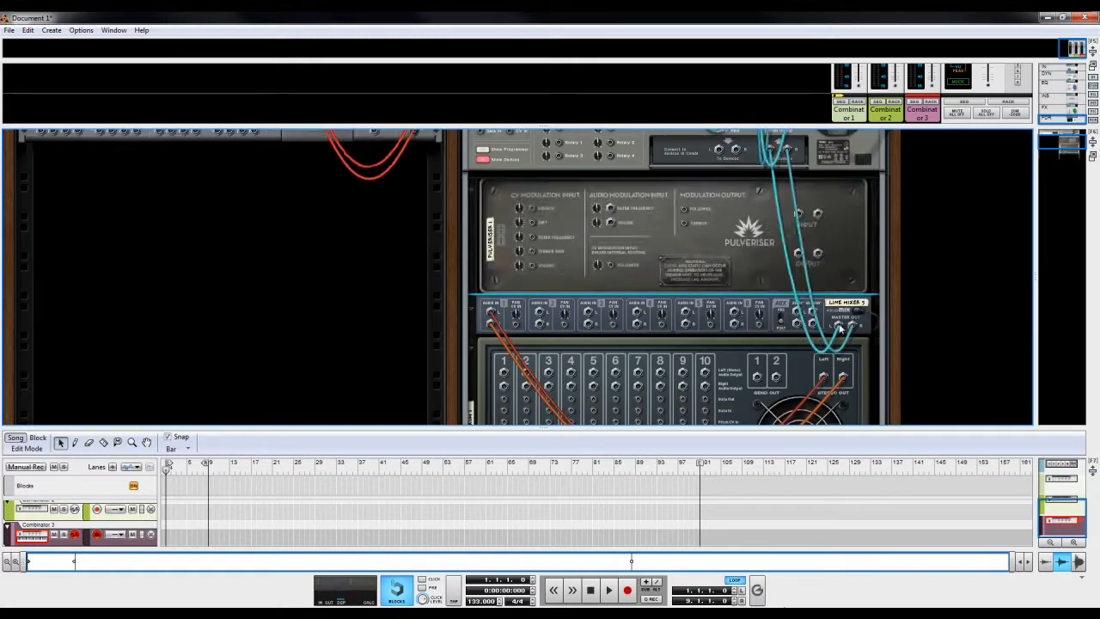
{"action": "left_click_drag", "start_coordinate": [840, 329], "coordinate": [797, 214]}
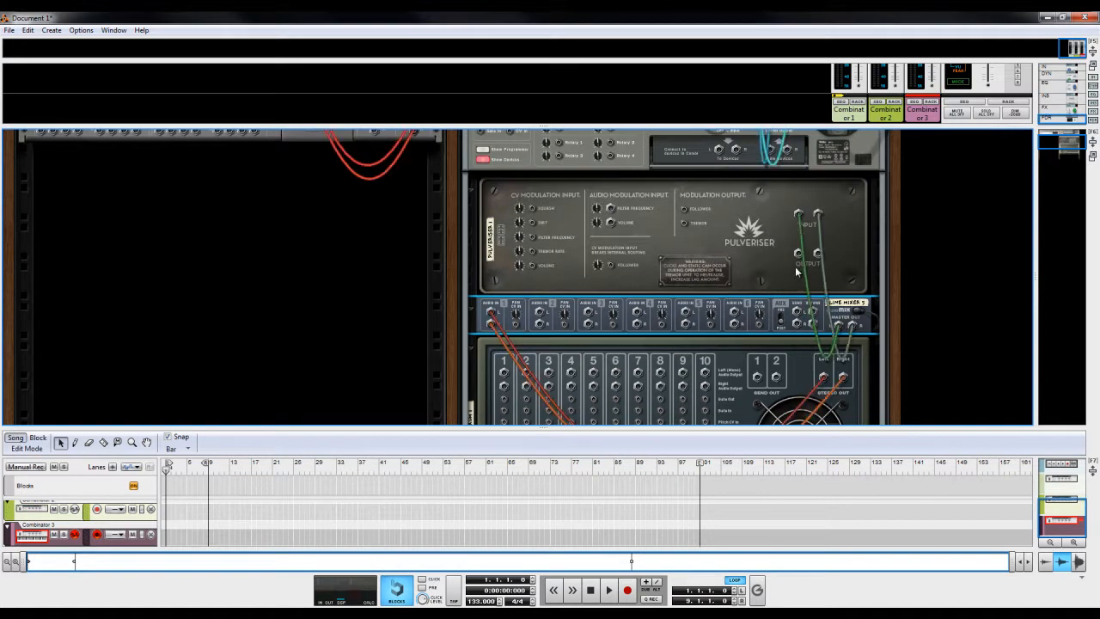
{"action": "left_click_drag", "start_coordinate": [800, 258], "coordinate": [778, 152]}
{"action": "key", "text": "Tab"}
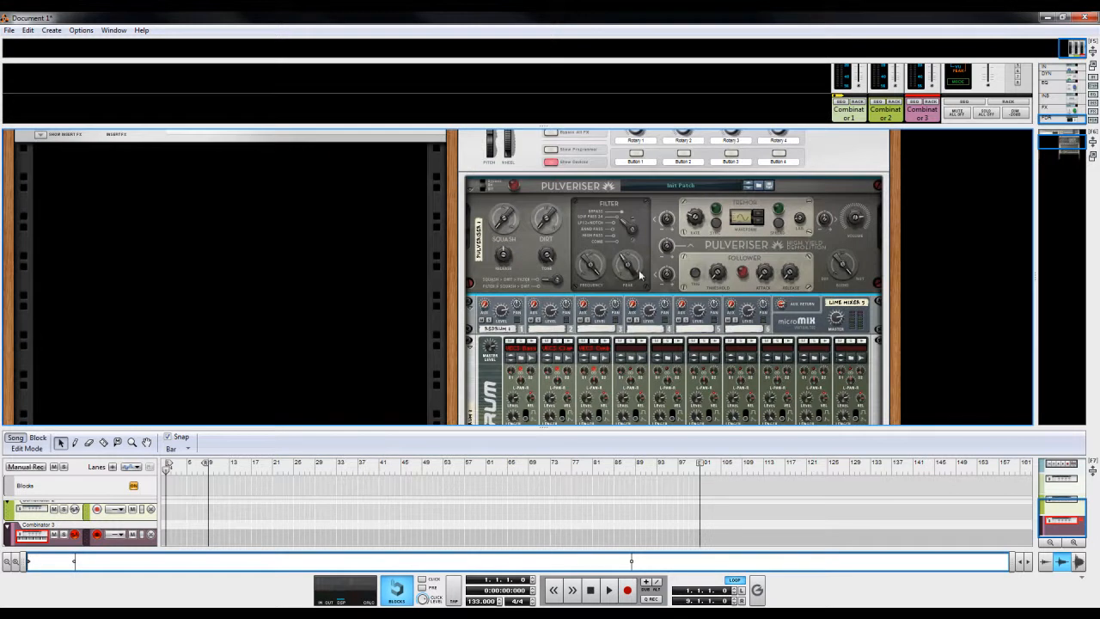
- Run the Redrum pattern so the drums play through the Pulveriser
{"action": "left_click_drag", "start_coordinate": [896, 296], "coordinate": [891, 228]}
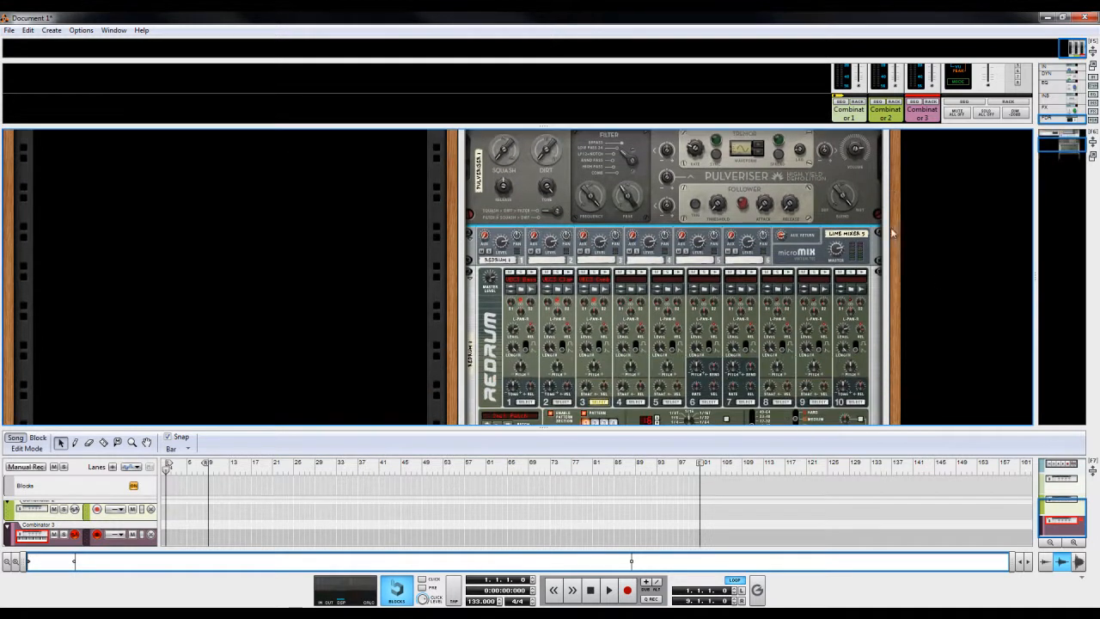
{"action": "left_click_drag", "start_coordinate": [895, 166], "coordinate": [901, 183]}
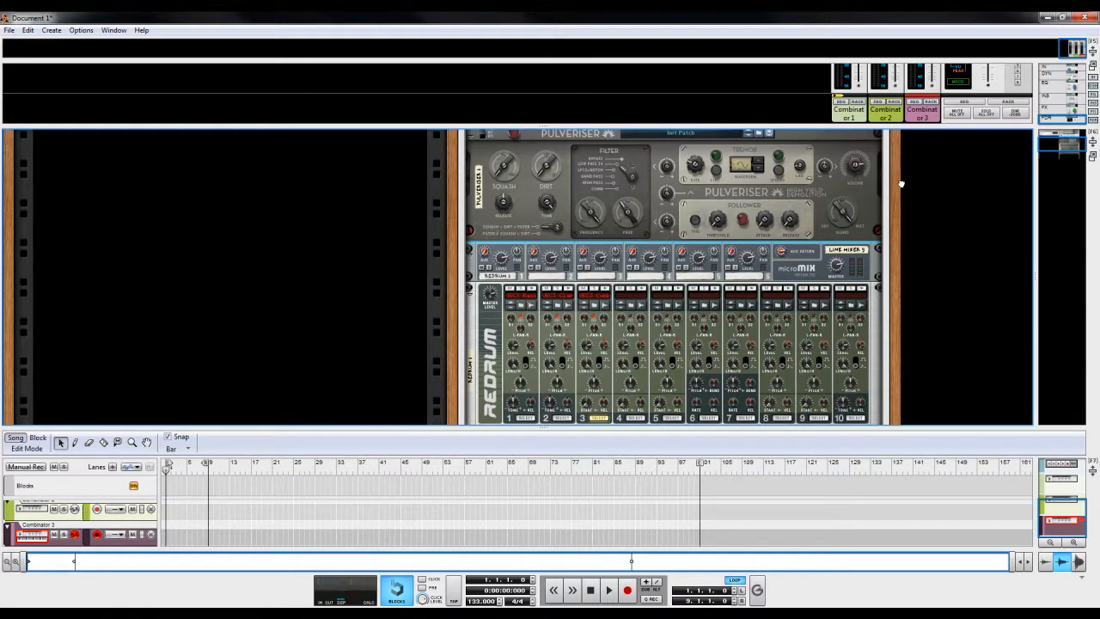
{"action": "left_click_drag", "start_coordinate": [901, 183], "coordinate": [901, 153]}
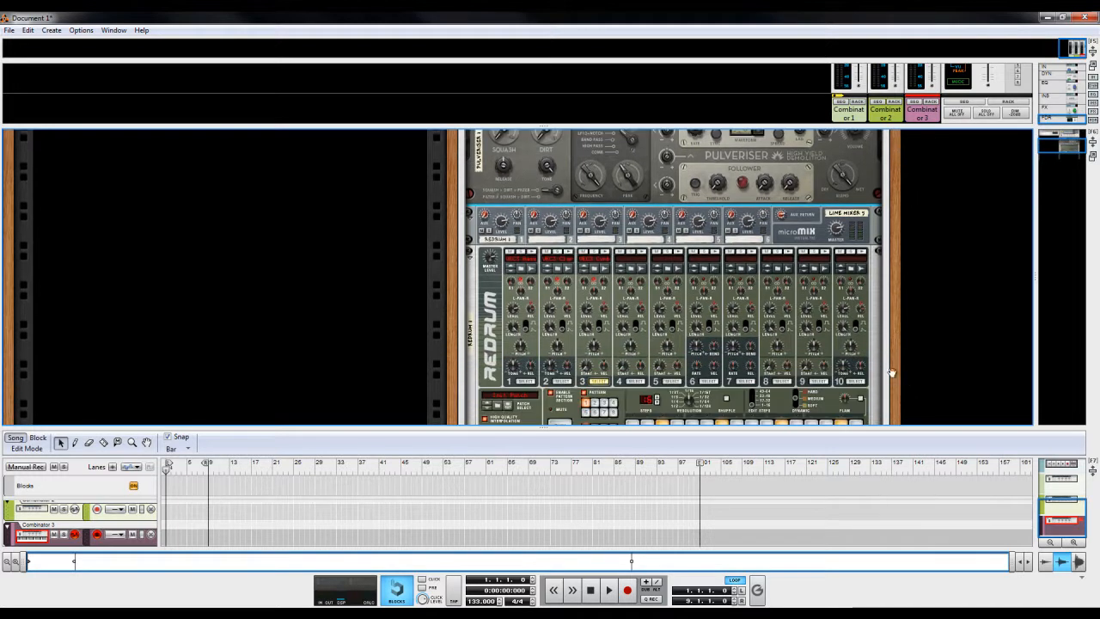
{"action": "left_click_drag", "start_coordinate": [888, 377], "coordinate": [913, 313]}
{"action": "left_click", "coordinate": [559, 362]}
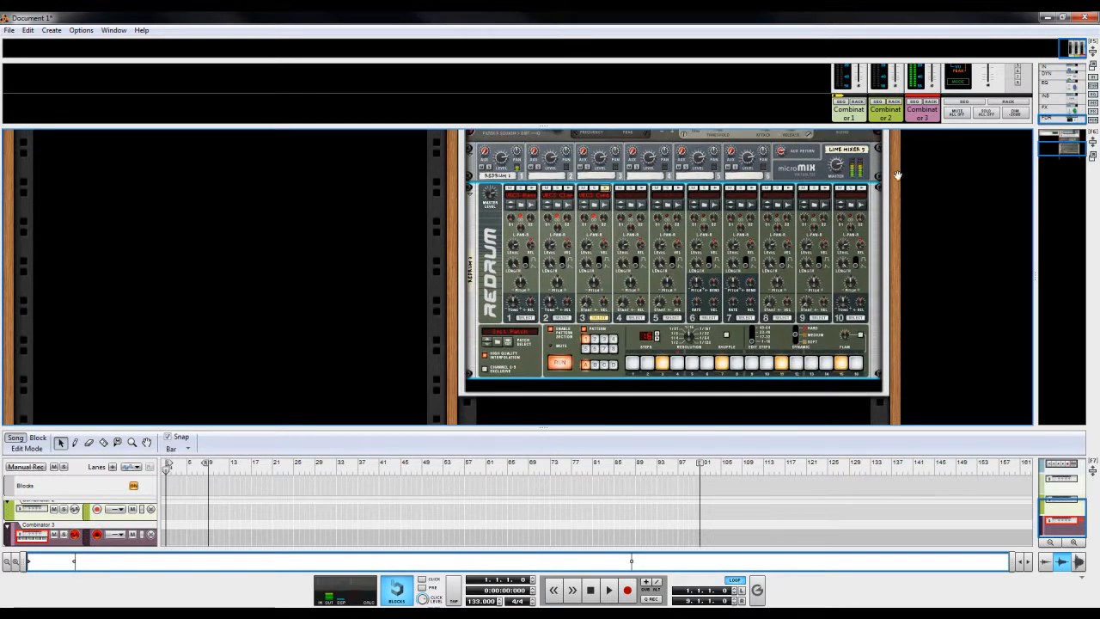
- Adjust the Pulveriser's Squash, Dirt and Tone on the running drums, bringing Dirt to about 49
{"action": "left_click_drag", "start_coordinate": [897, 172], "coordinate": [908, 290]}
{"action": "left_click_drag", "start_coordinate": [507, 204], "coordinate": [520, 162]}
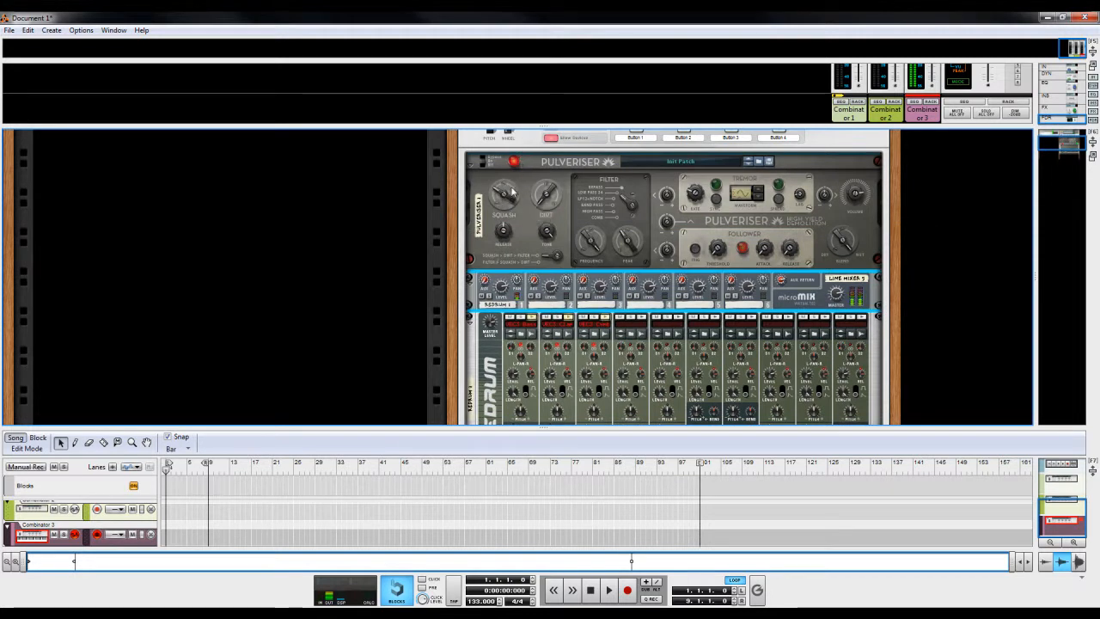
{"action": "left_click_drag", "start_coordinate": [549, 177], "coordinate": [565, 147]}
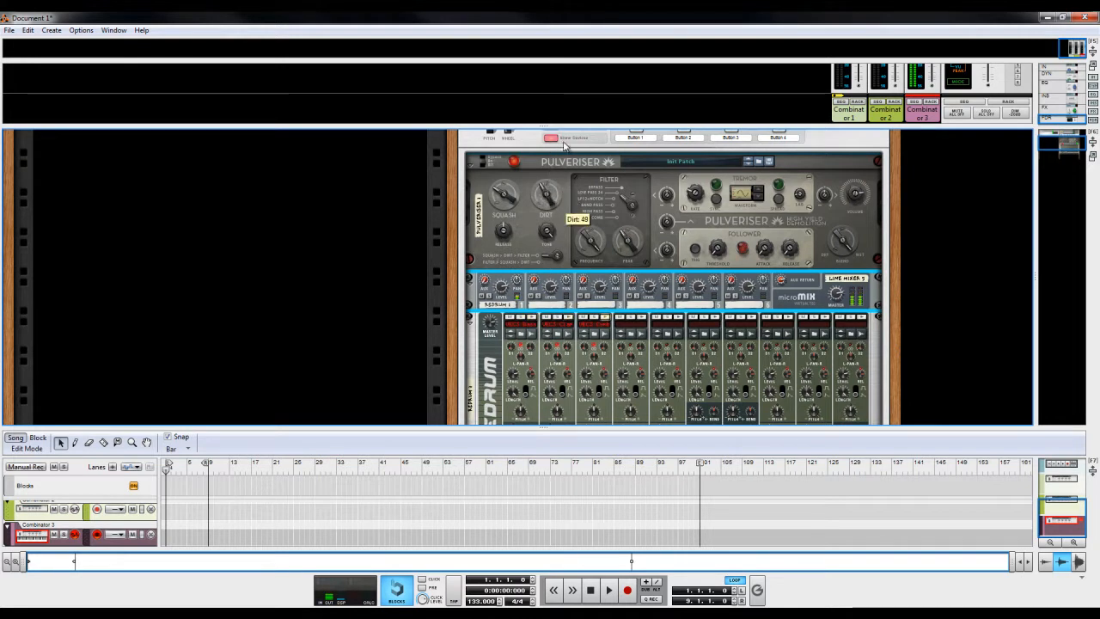
{"action": "left_click_drag", "start_coordinate": [543, 234], "coordinate": [552, 313]}
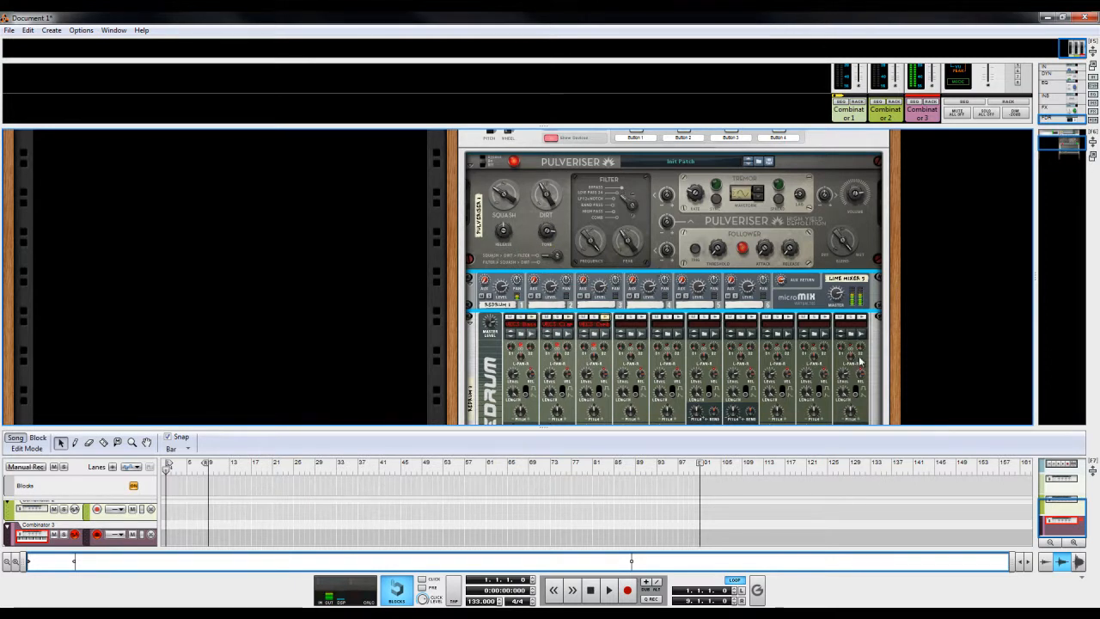
- Stop the Redrum pattern and run it again so the drums play through the Pulveriser
{"action": "scroll", "coordinate": [550, 331], "scroll_direction": "down", "scroll_amount": 3}
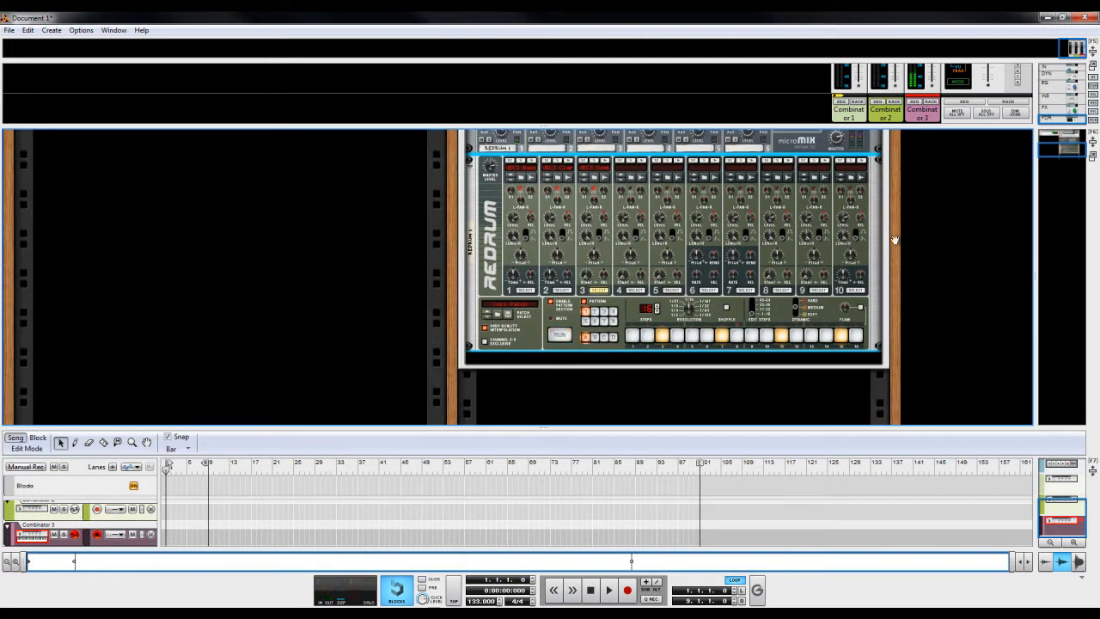
{"action": "scroll", "coordinate": [418, 150], "scroll_direction": "up", "scroll_amount": 3}
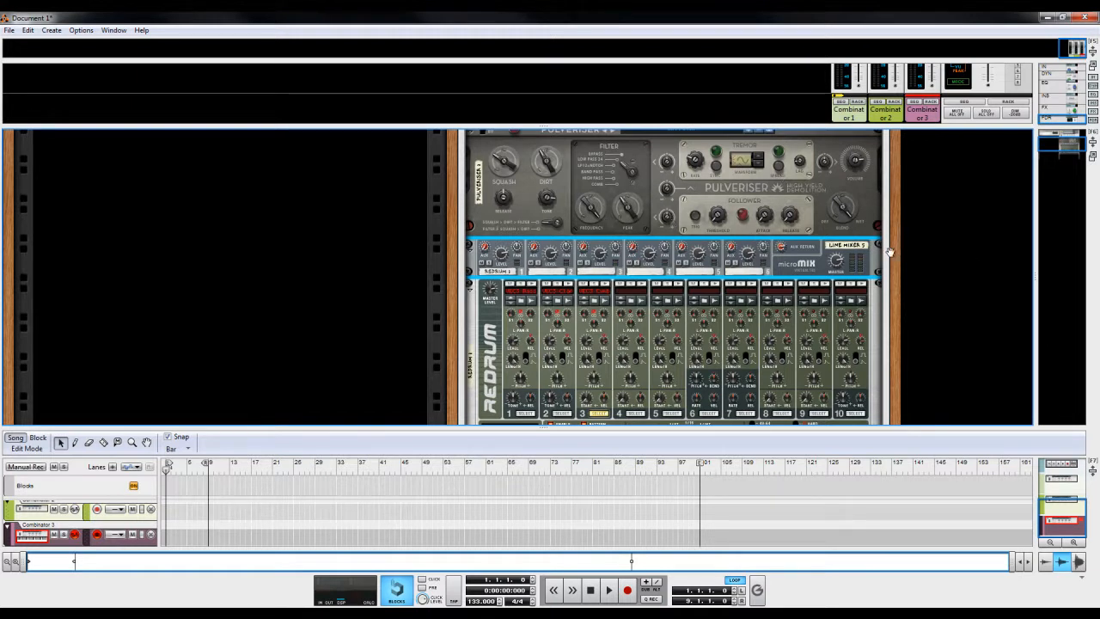
{"action": "scroll", "coordinate": [571, 325], "scroll_direction": "down", "scroll_amount": 5}
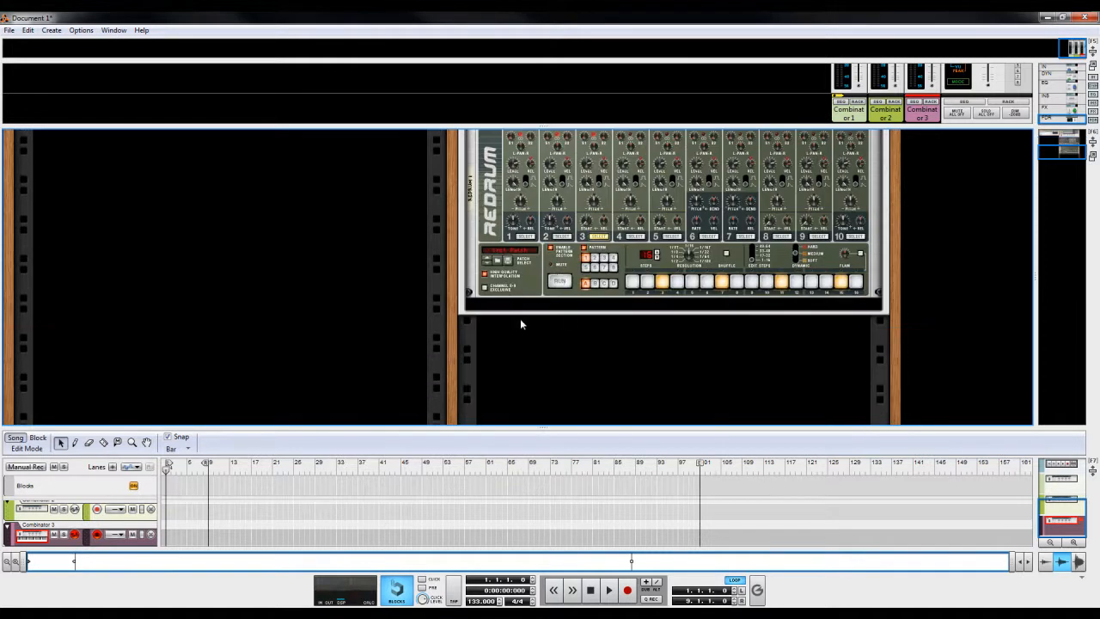
{"action": "scroll", "coordinate": [908, 396], "scroll_direction": "up", "scroll_amount": 4}
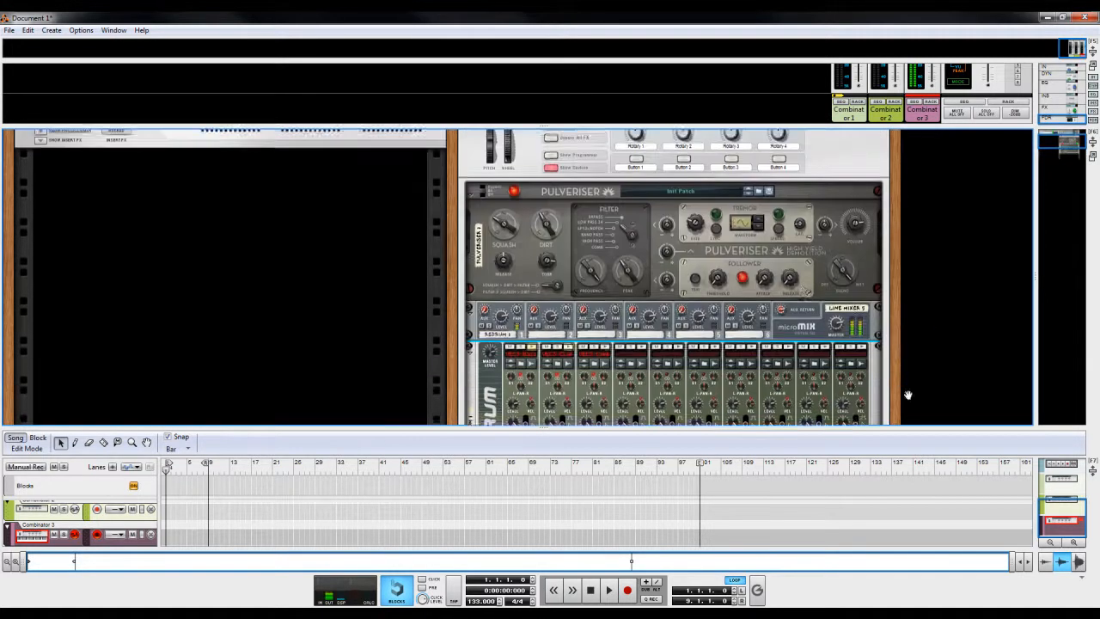
- Adjust the Pulveriser's filter frequency, filter mode, Peak to about 30 and dry/wet Blend on the running drums, and stop the Redrum pattern
{"action": "left_click_drag", "start_coordinate": [590, 273], "coordinate": [695, 468]}
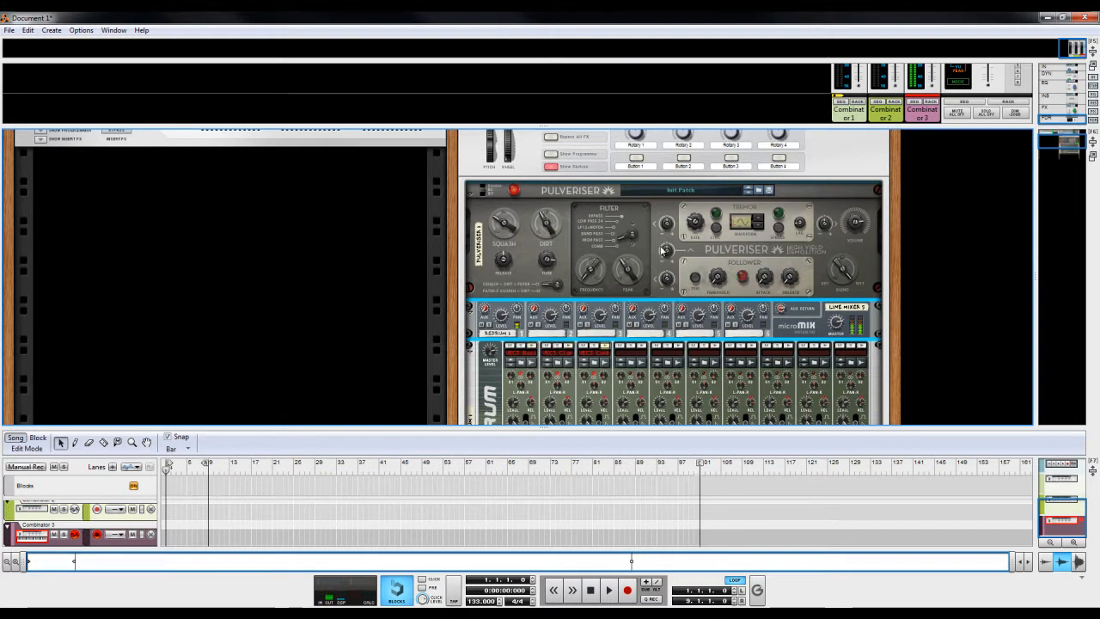
{"action": "left_click_drag", "start_coordinate": [631, 236], "coordinate": [599, 236]}
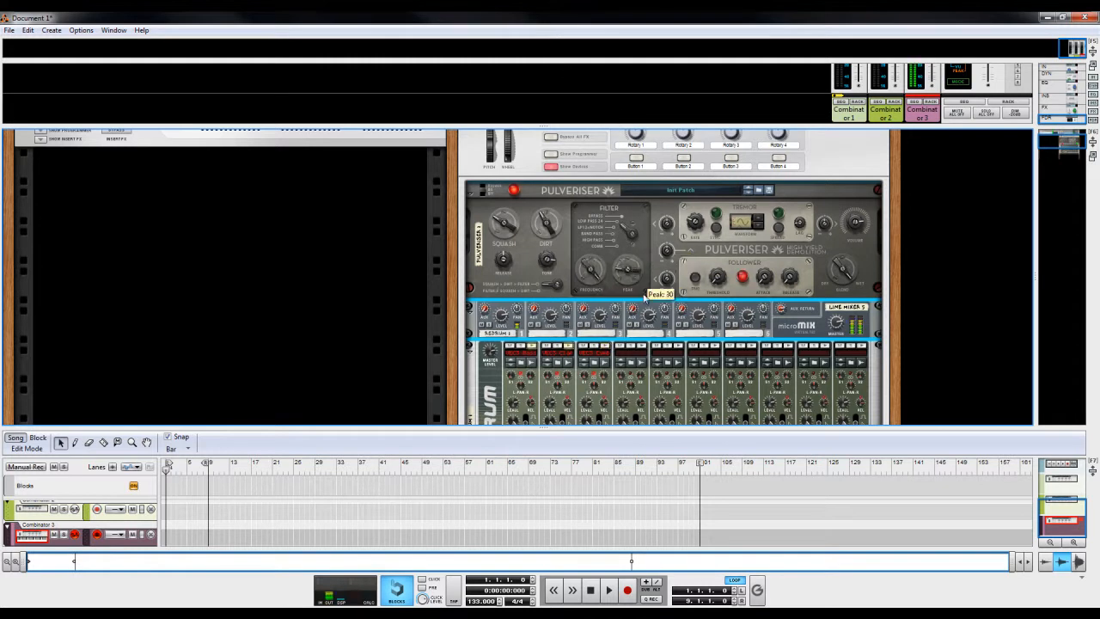
{"action": "left_click_drag", "start_coordinate": [635, 273], "coordinate": [640, 287]}
{"action": "left_click_drag", "start_coordinate": [832, 275], "coordinate": [894, 357]}
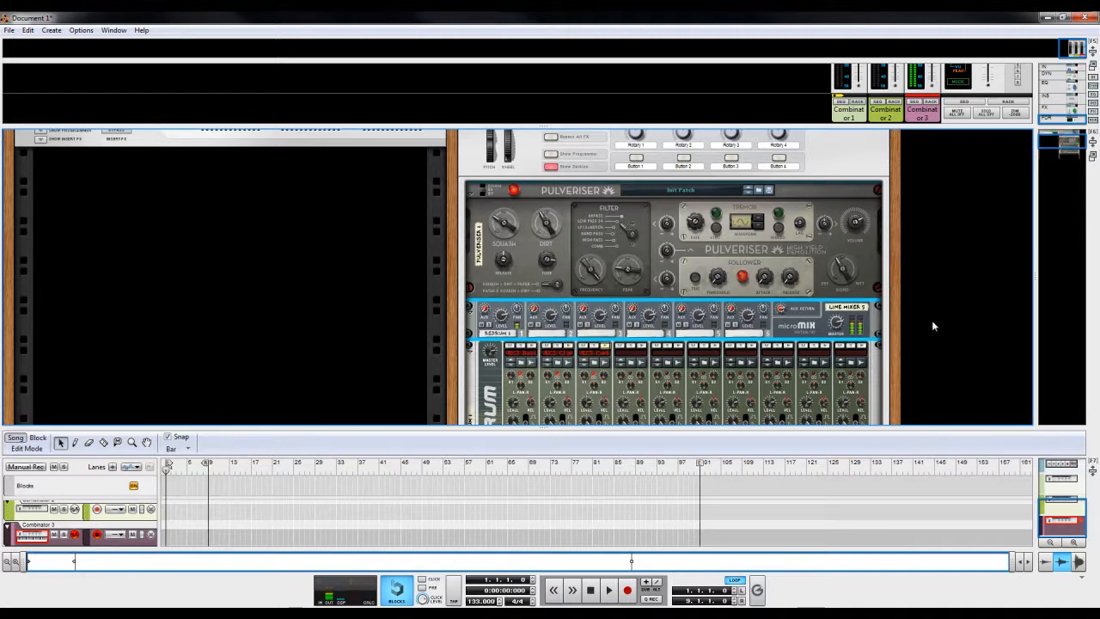
{"action": "scroll", "coordinate": [890, 326], "scroll_direction": "down", "scroll_amount": 5}
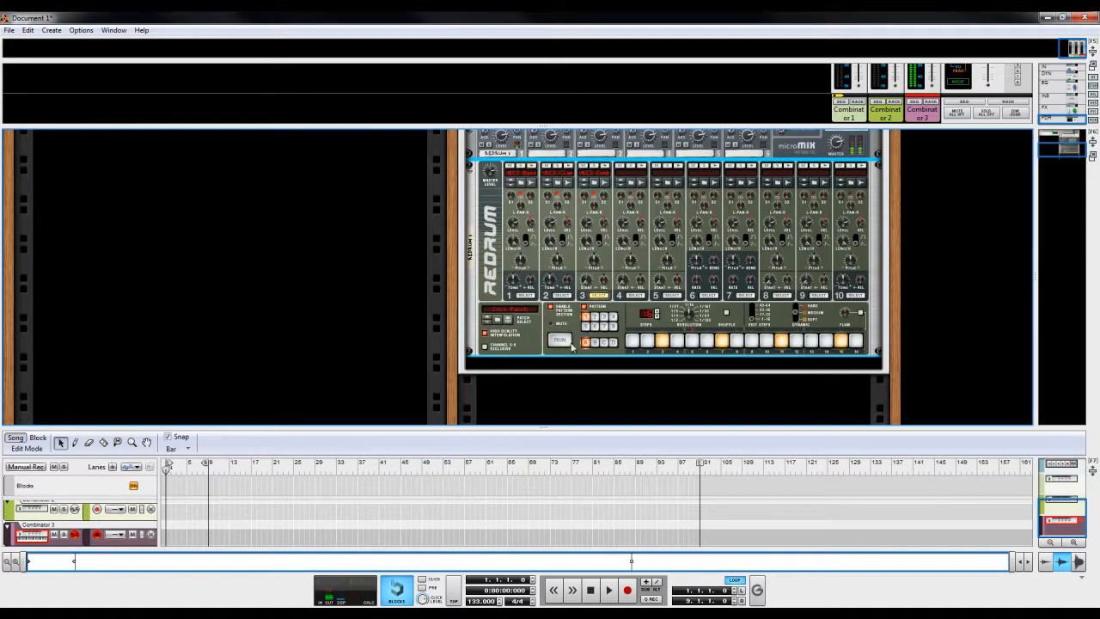
{"action": "scroll", "coordinate": [567, 294], "scroll_direction": "up", "scroll_amount": 5}
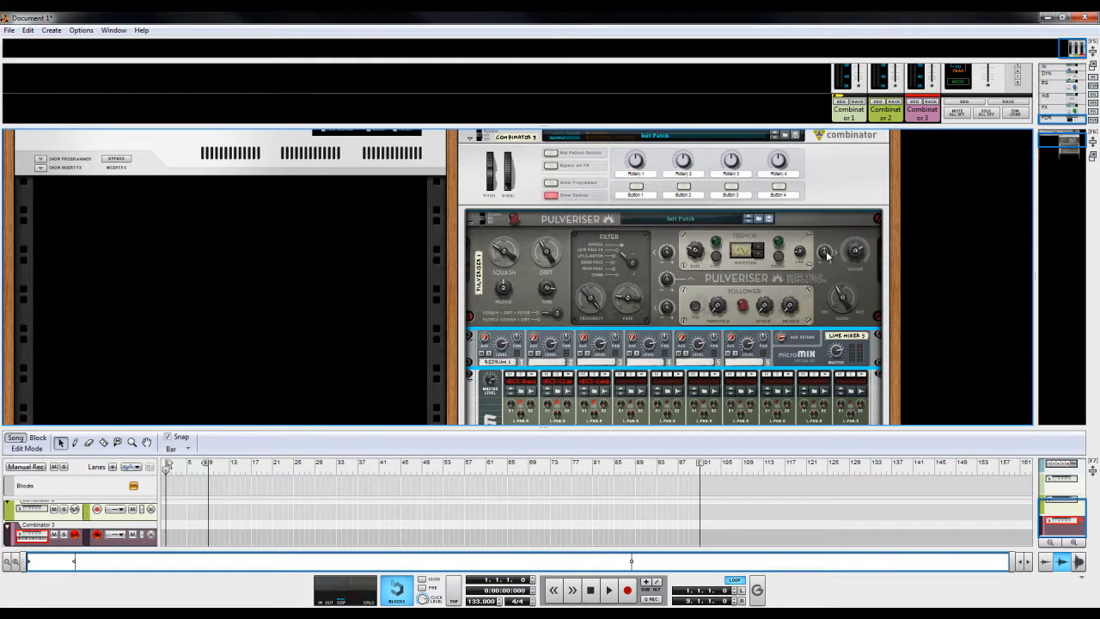
- Browse the Pulveriser Patches folder in the Reason Factory Sound Bank and leave the patch browser without loading a patch
{"action": "left_click", "coordinate": [757, 219]}
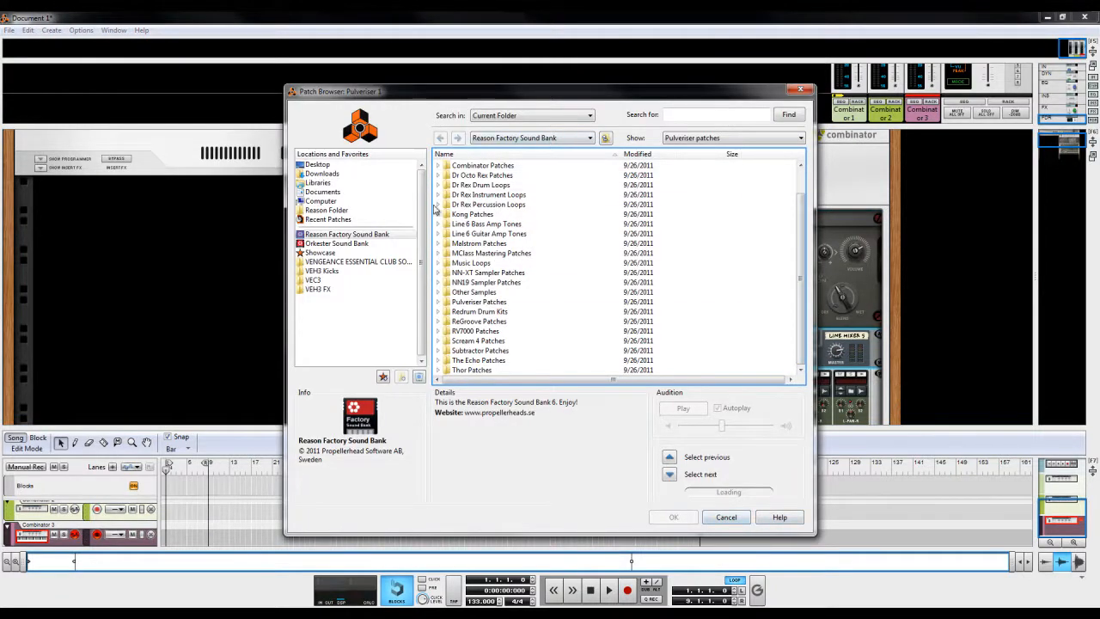
{"action": "double_click", "coordinate": [479, 301]}
{"action": "left_click_drag", "start_coordinate": [800, 182], "coordinate": [800, 344]}
{"action": "left_click", "coordinate": [740, 519]}
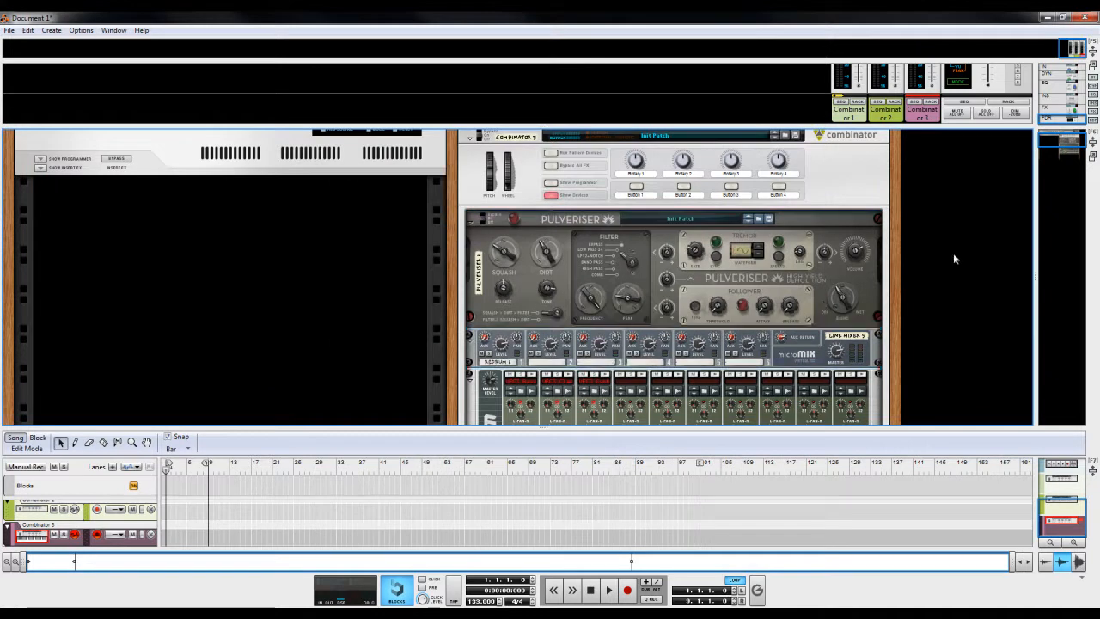
- Fold Combinator 3 so that all three Combinators are collapsed in the rack
{"action": "left_click_drag", "start_coordinate": [901, 166], "coordinate": [898, 266]}
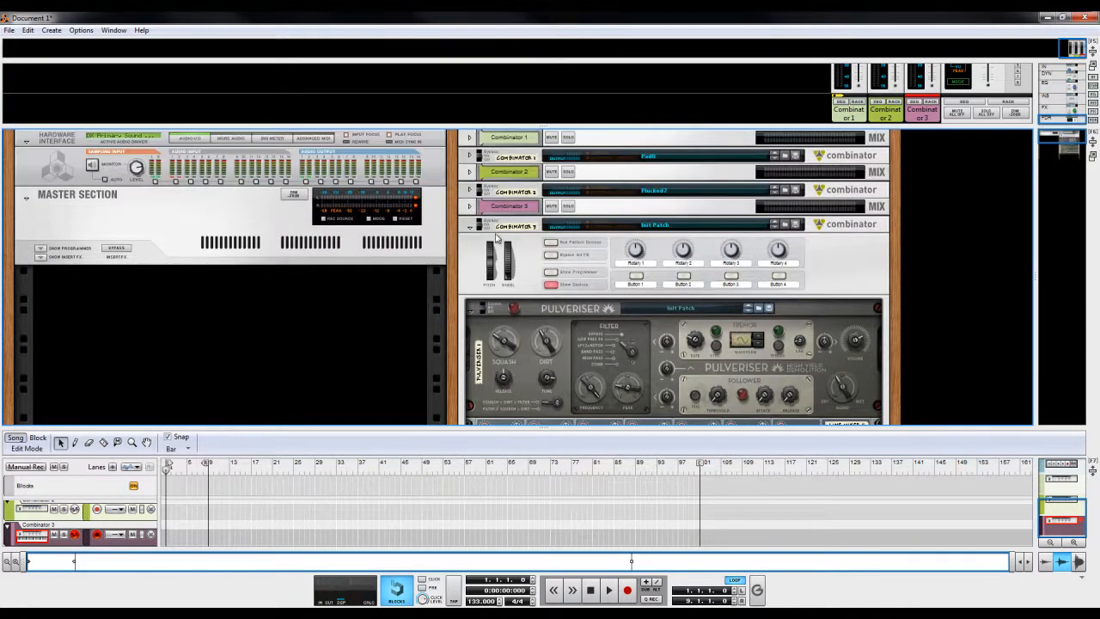
{"action": "left_click", "coordinate": [470, 225]}
{"action": "left_click", "coordinate": [676, 320]}
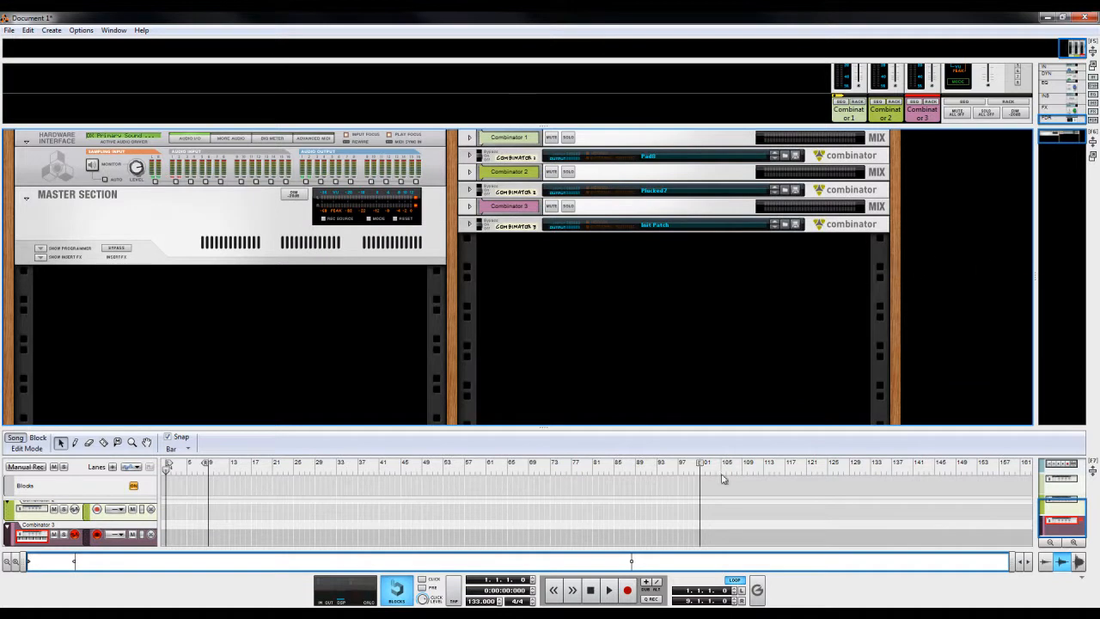
- Expand the sequencer over the rack to view all tracks, and bring the rack back below a slightly taller mixer
{"action": "left_click_drag", "start_coordinate": [705, 427], "coordinate": [703, 122]}
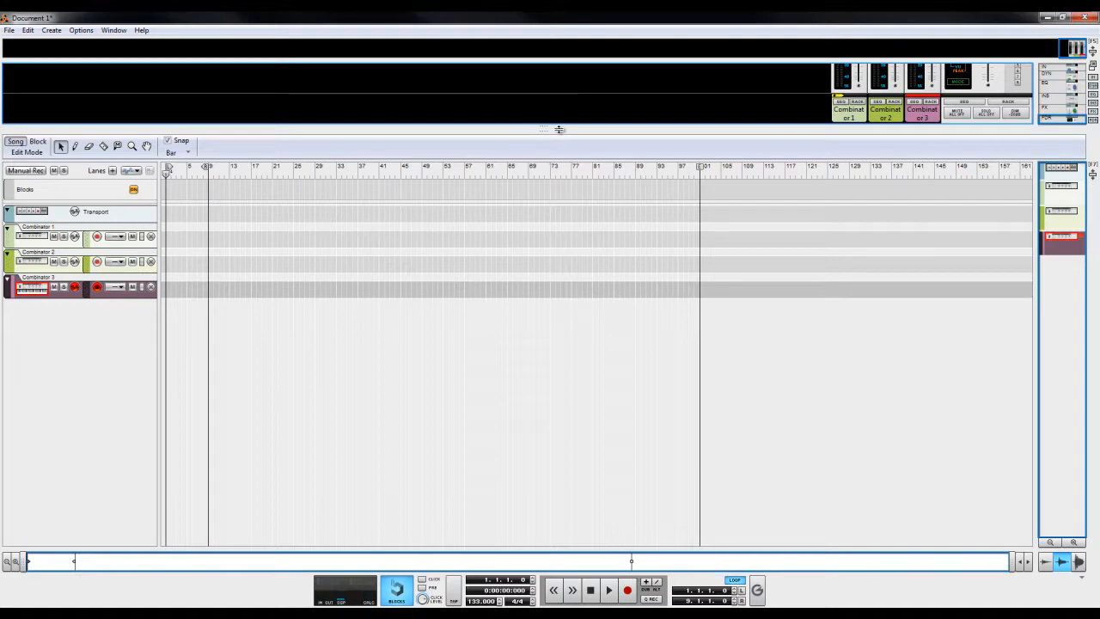
{"action": "left_click_drag", "start_coordinate": [545, 132], "coordinate": [624, 444]}
{"action": "left_click_drag", "start_coordinate": [449, 126], "coordinate": [586, 286]}
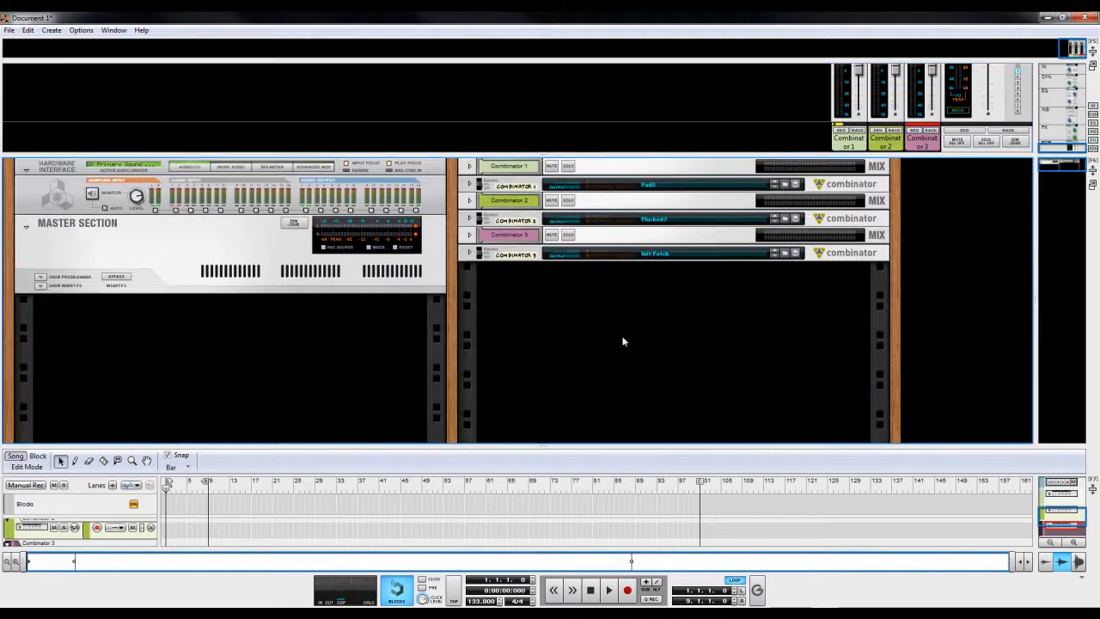
{"action": "right_click", "coordinate": [622, 340]}
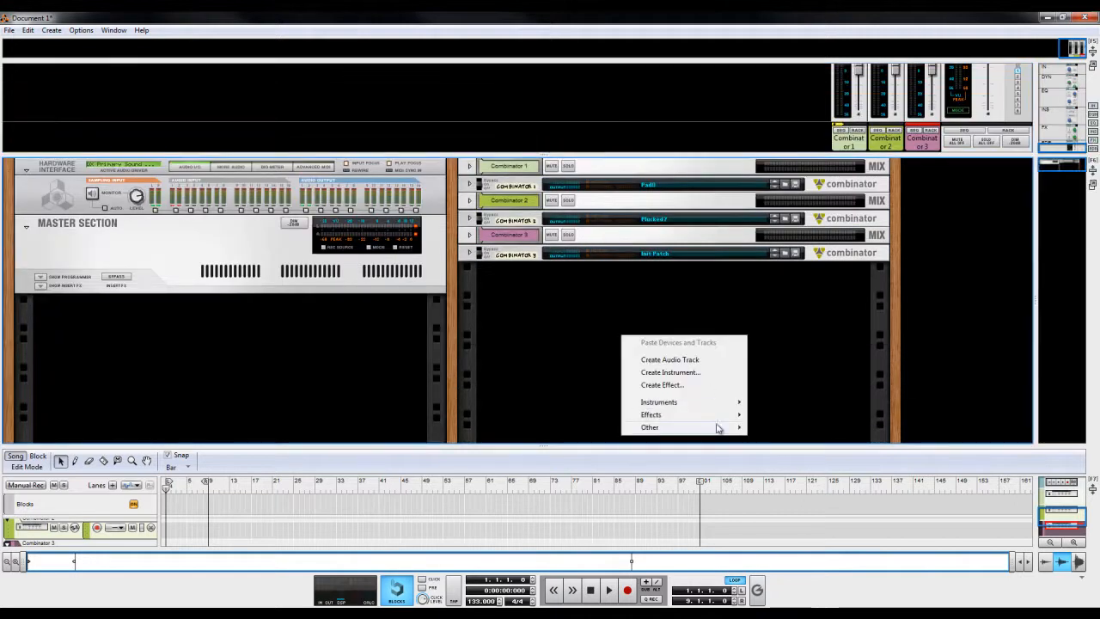
{"action": "left_click", "coordinate": [926, 226]}
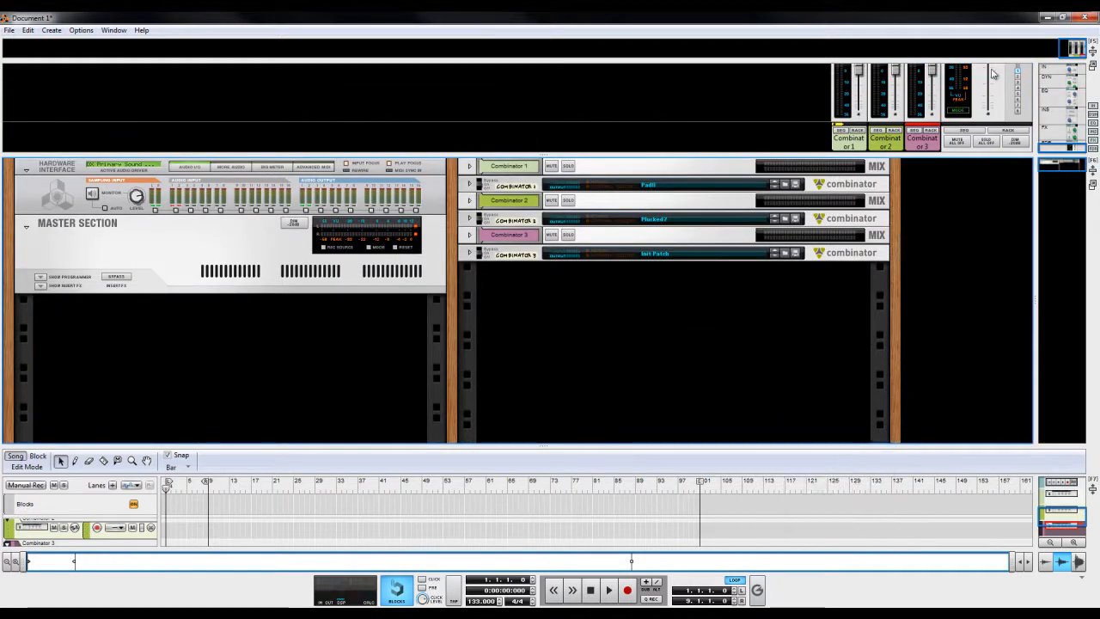